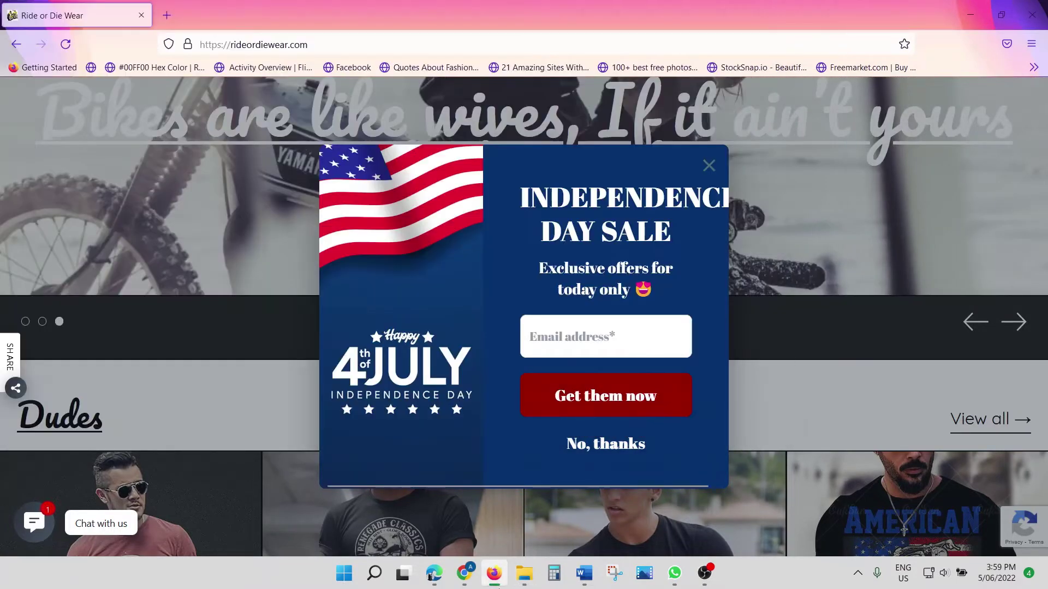
Switch to the Shopify admin in Chrome and open the Shopify App Store from the store's Apps page
mouse_move(467, 580)
click(552, 520)
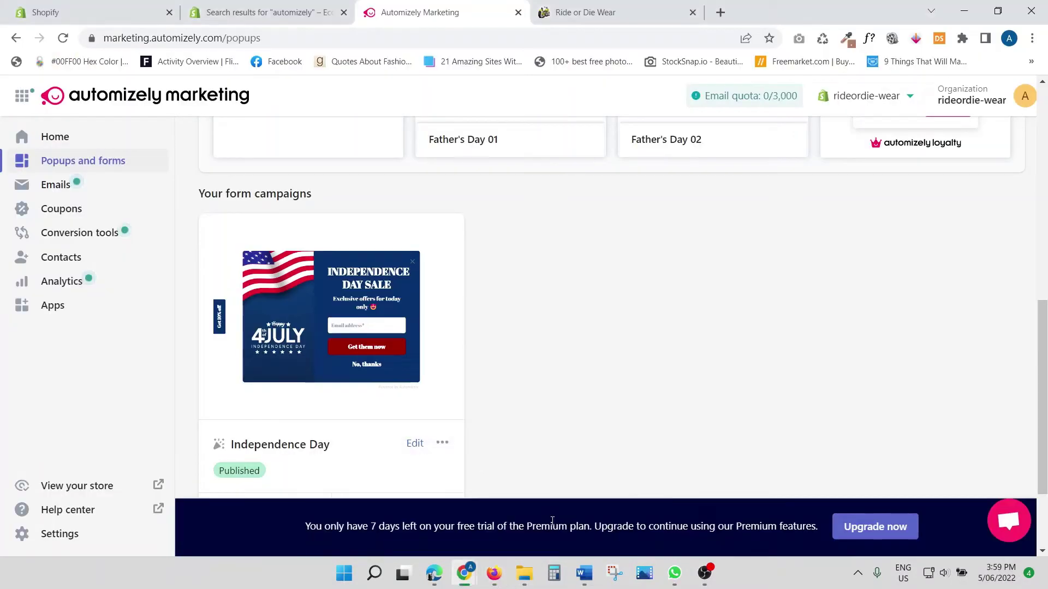
click(235, 7)
click(93, 8)
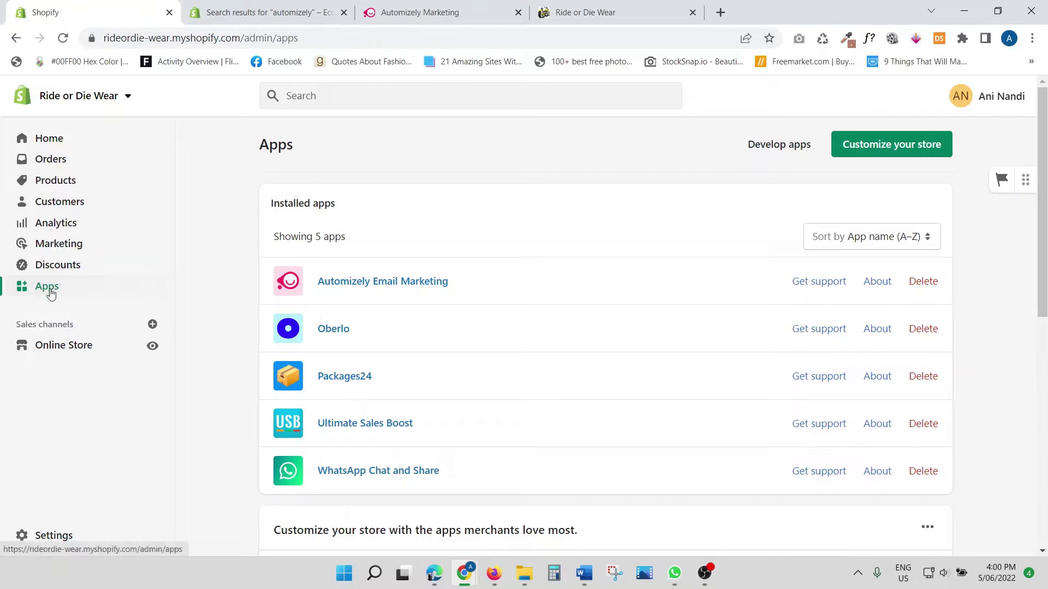
click(883, 155)
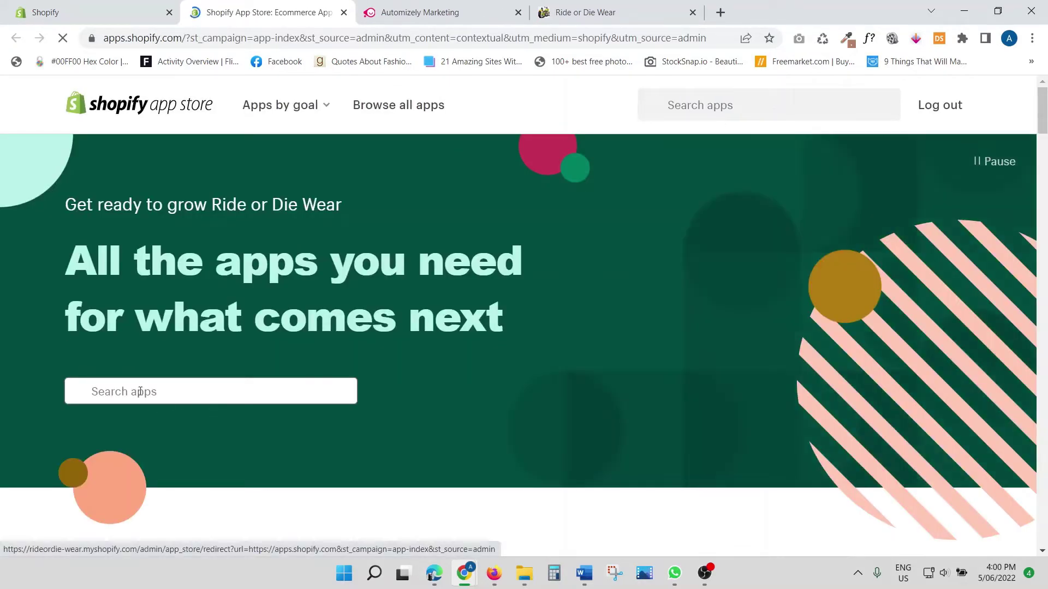
Search the app store for "automizely email", open the Automizely Email Marketing listing and add the app
click(140, 391)
text(a)
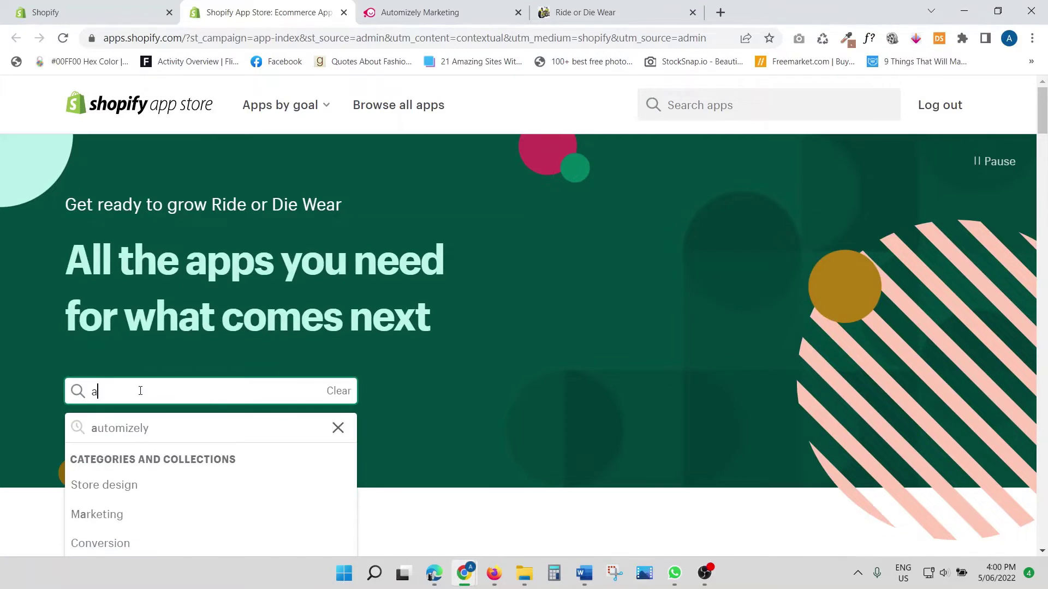
text(utmixely)
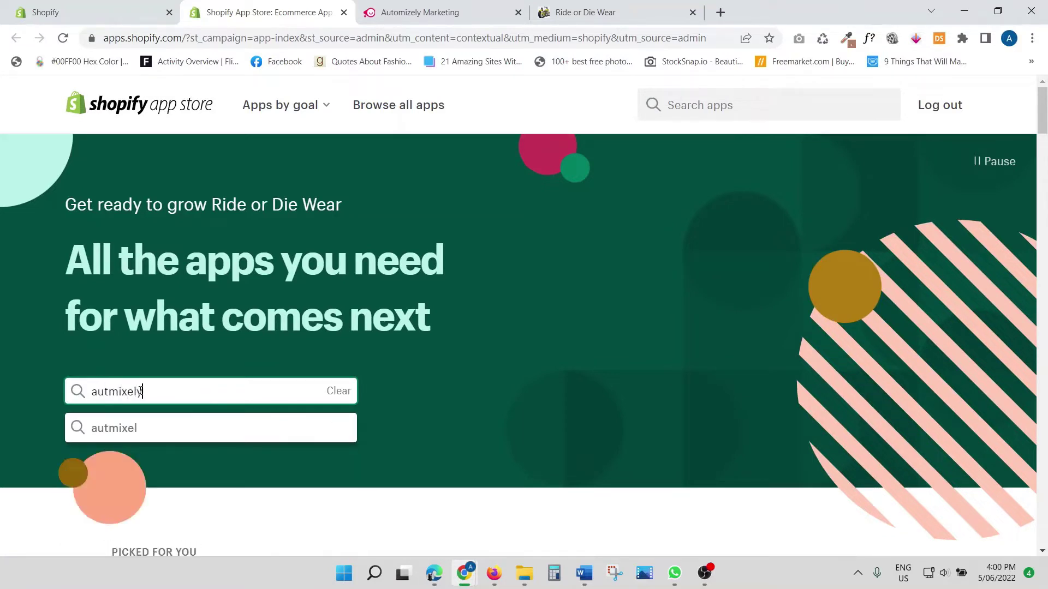
key(BackSpace)
key(BackSpace)
key(BackSpace)
key(BackSpace)
key(BackSpace)
key(BackSpace)
text(omi)
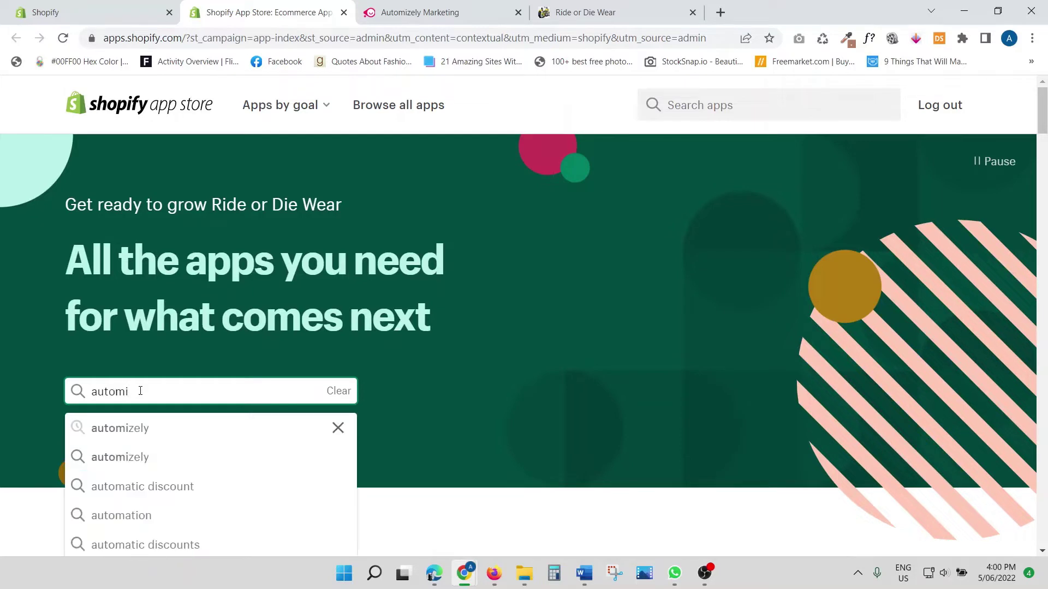
text(zely email)
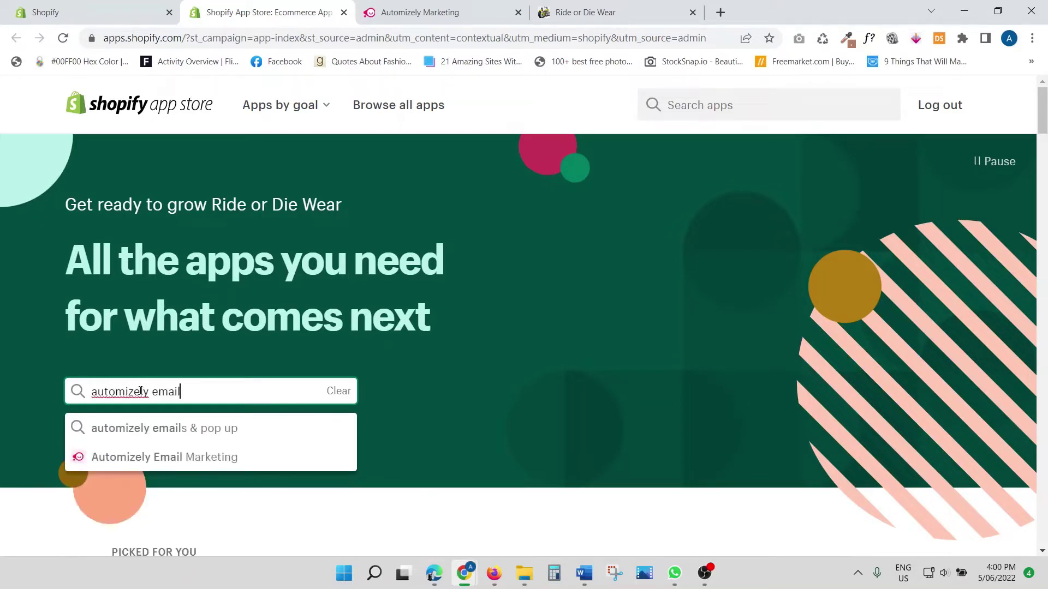
click(153, 462)
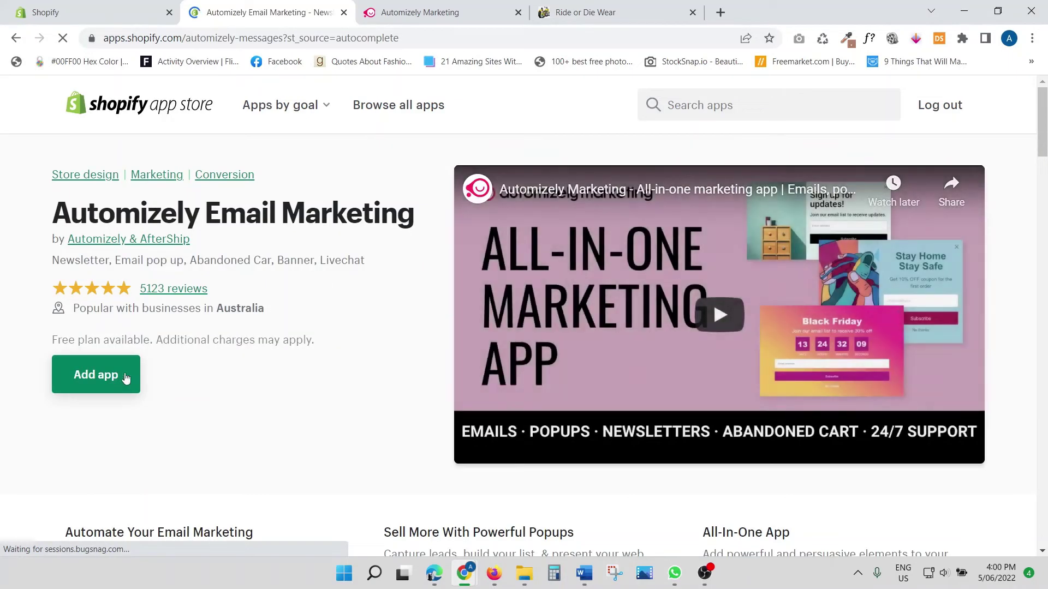
click(73, 375)
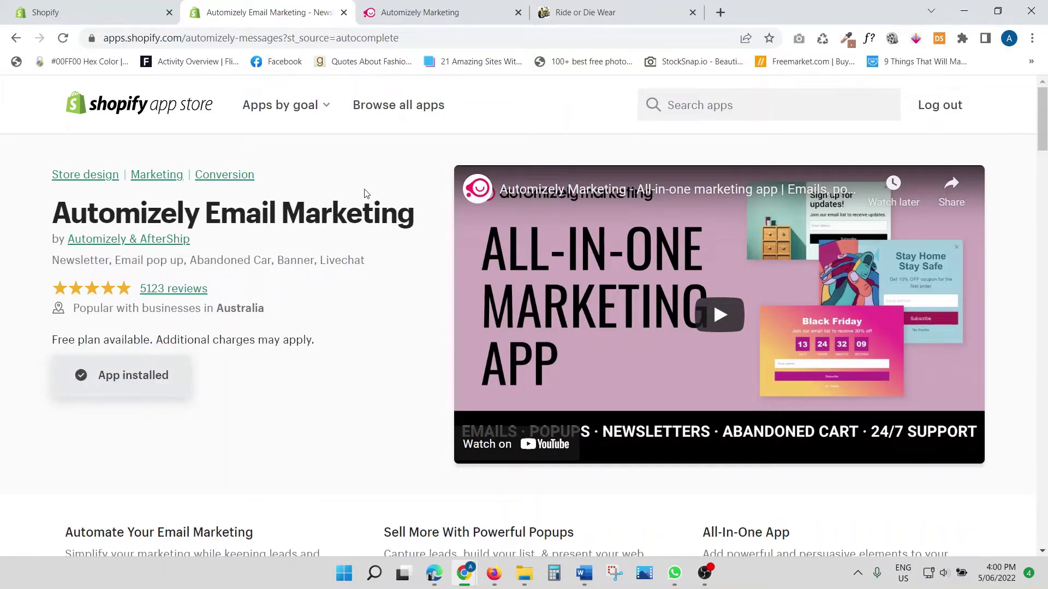
Close the app store listing and launch Automizely Email Marketing from the installed apps, closing the older Automizely page
click(344, 12)
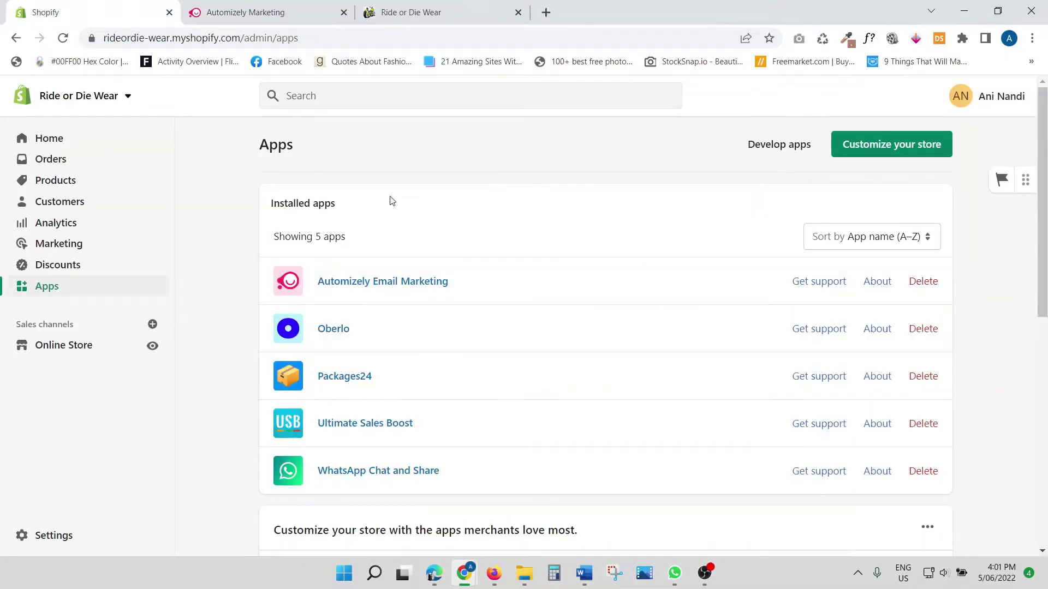
click(523, 293)
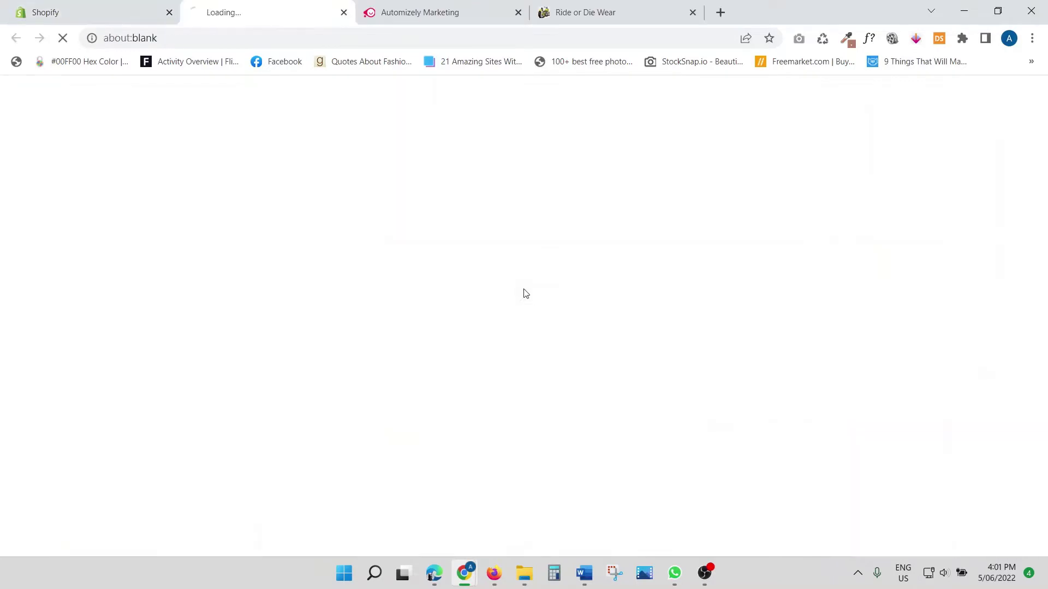
click(518, 13)
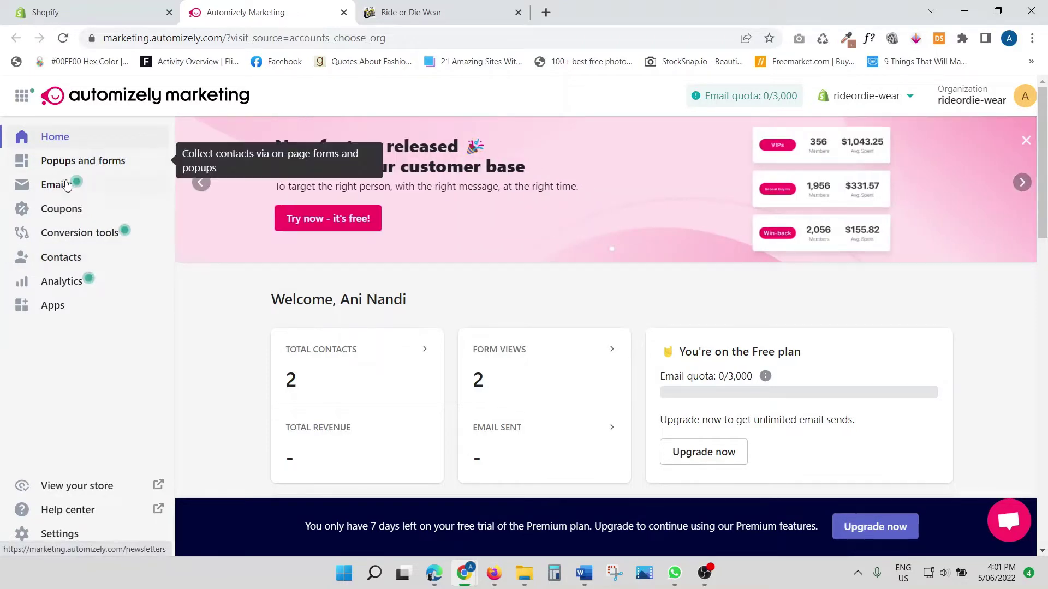
Look over the Popups and forms page and the Newsletters page of the Emails section
click(71, 171)
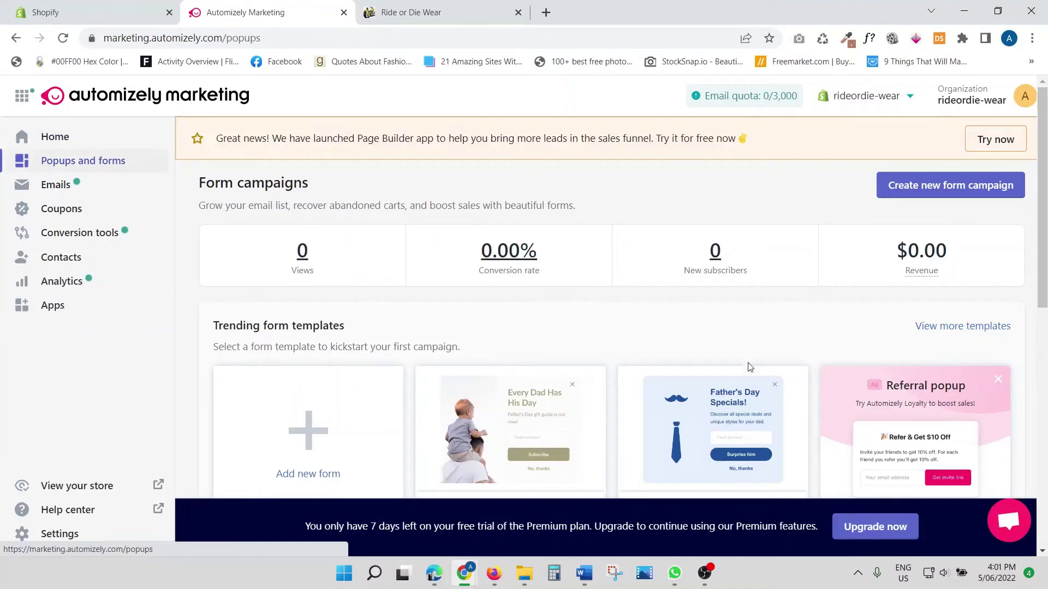
click(50, 187)
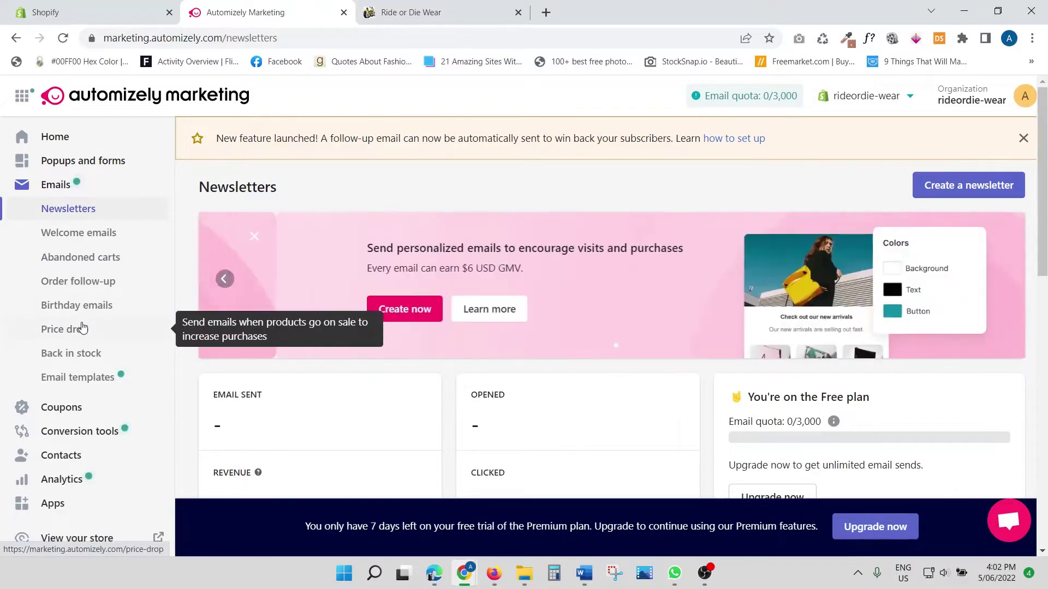
scroll(82, 327, down, 1)
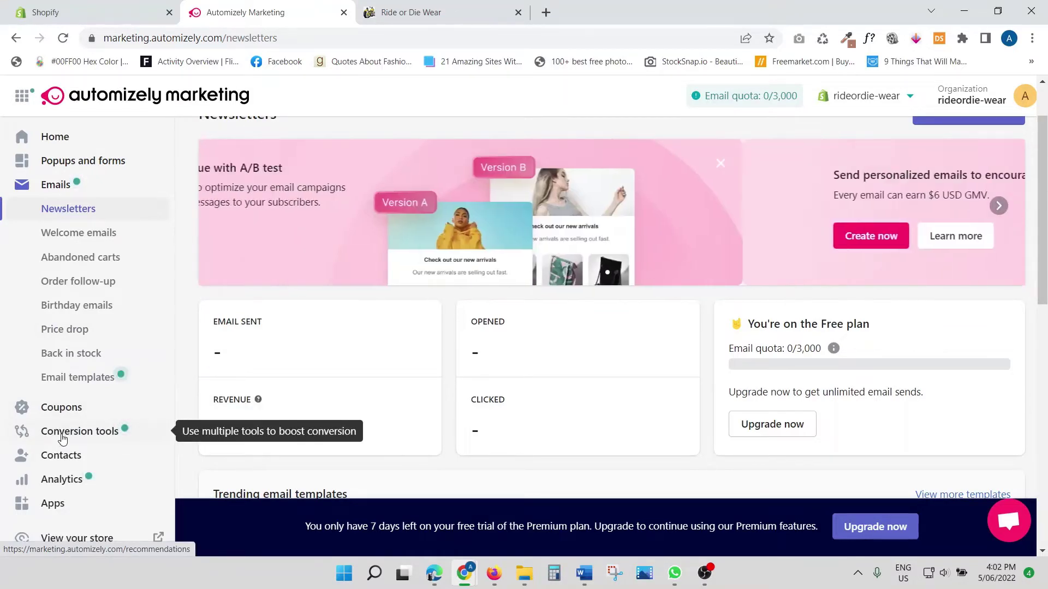
Open the Conversion tools, dismiss the welcome message and look over the Recommendations campaigns
click(112, 431)
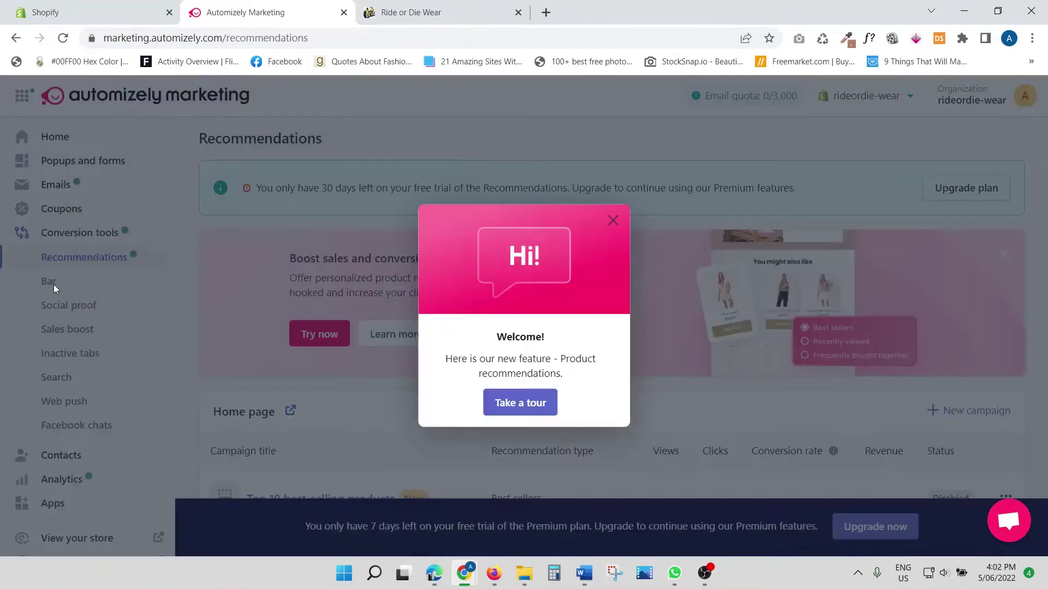
click(613, 219)
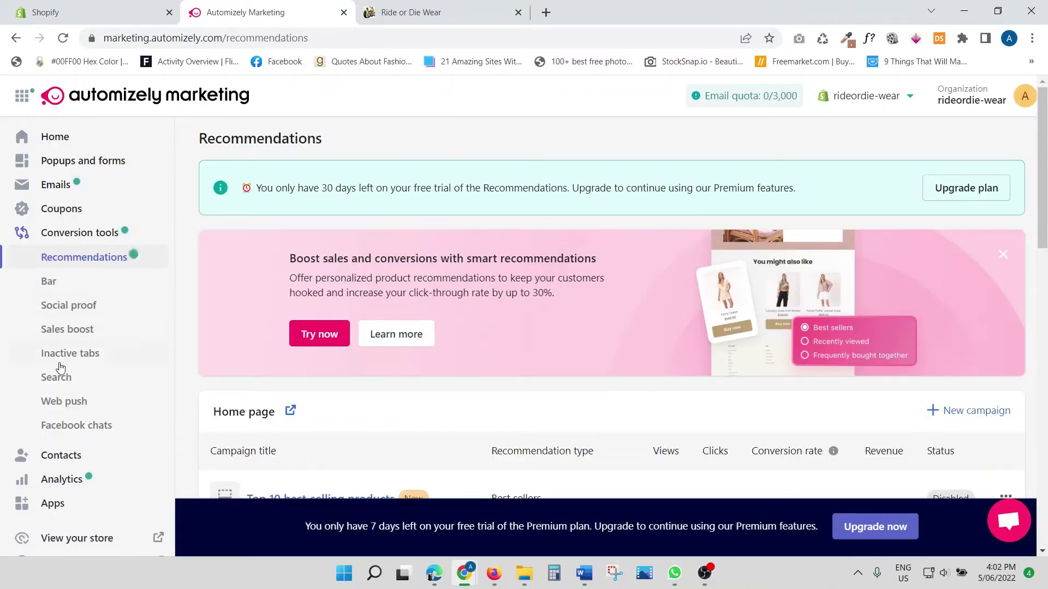
scroll(412, 350, down, 4)
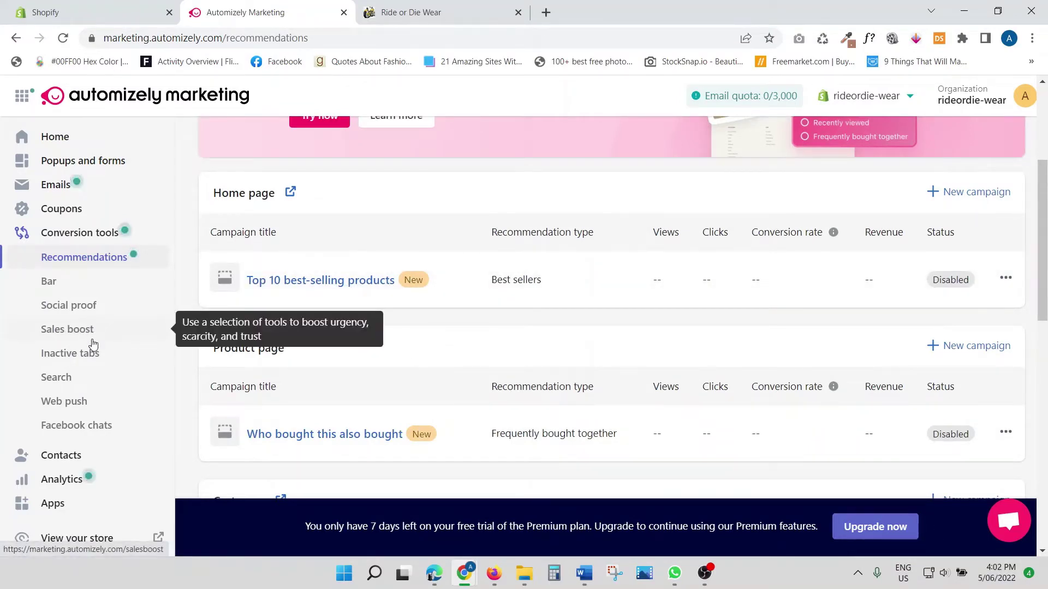
scroll(91, 342, down, 1)
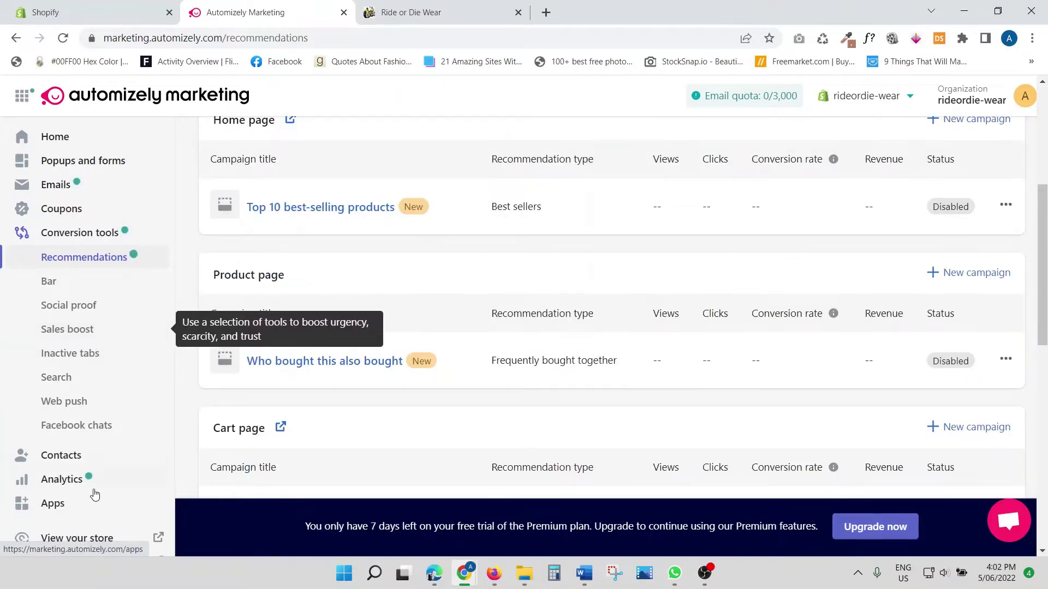
scroll(105, 358, up, 2)
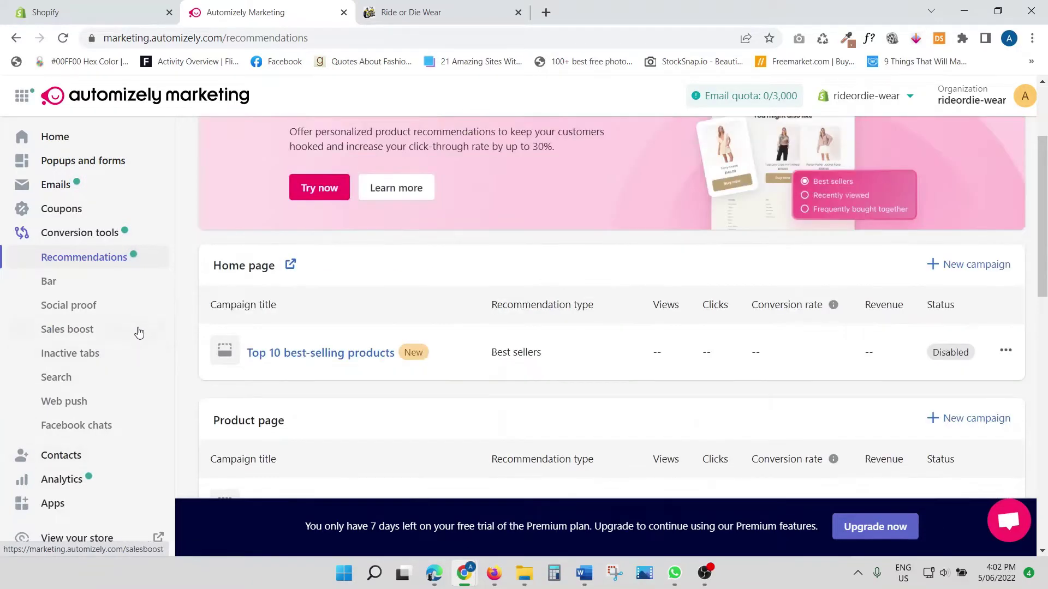
scroll(147, 272, up, 2)
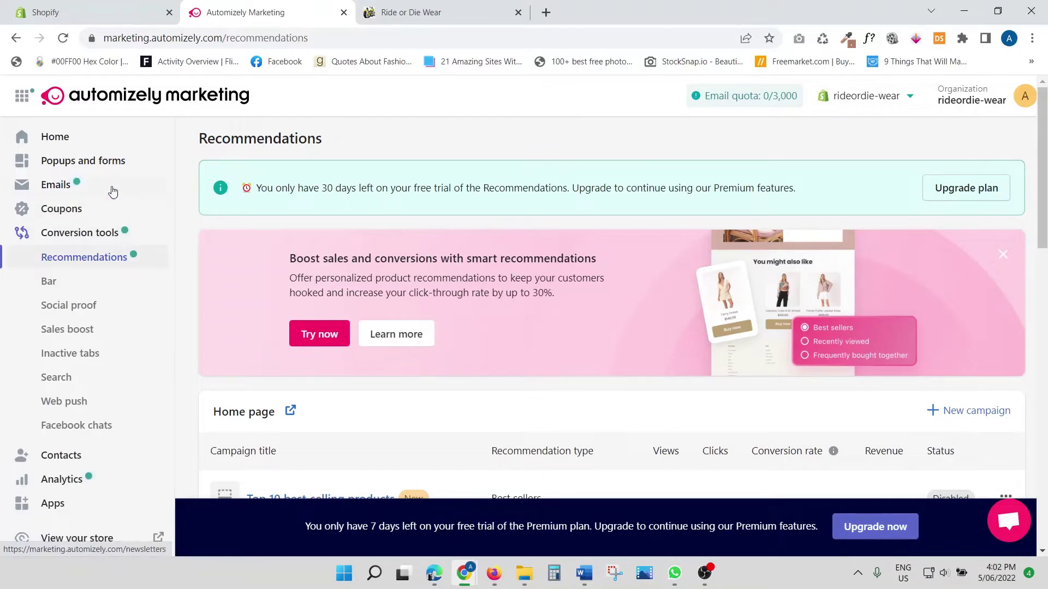
Return to Popups and forms, start adding a new form and choose the Popups type
click(92, 166)
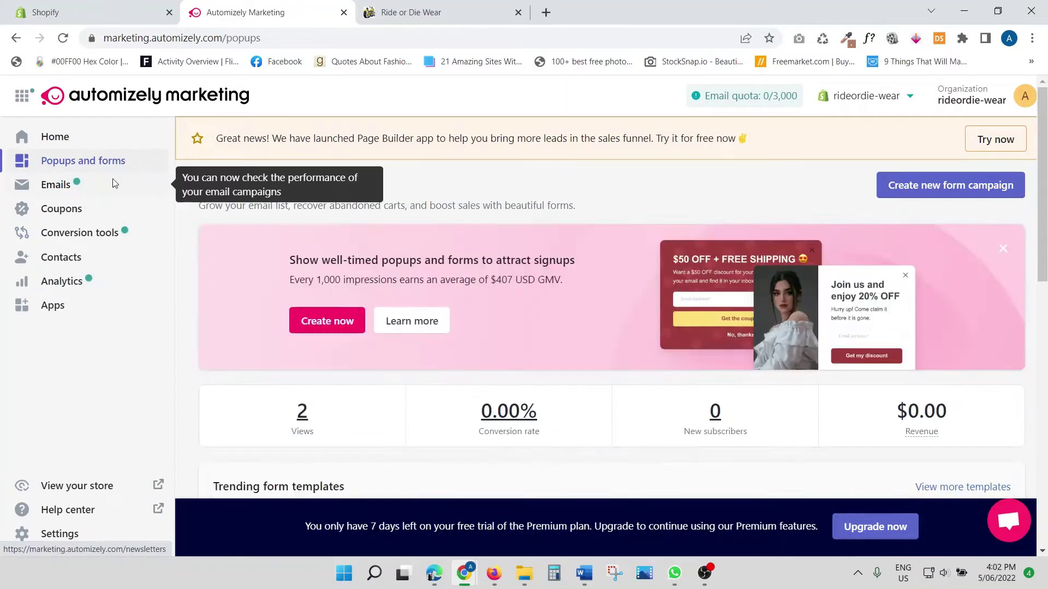
scroll(112, 183, down, 8)
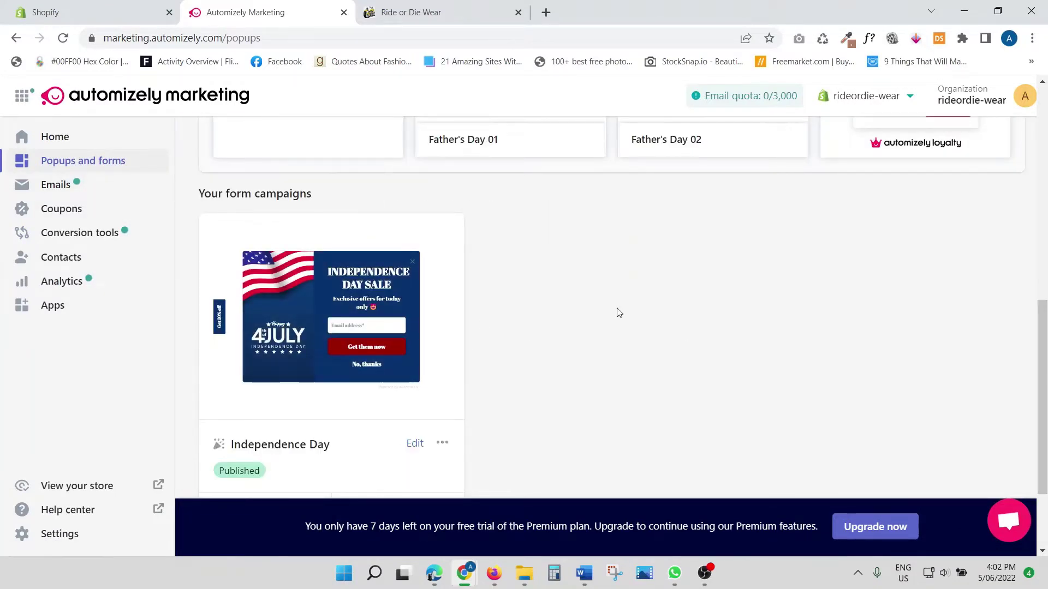
scroll(614, 308, down, 2)
scroll(611, 312, up, 10)
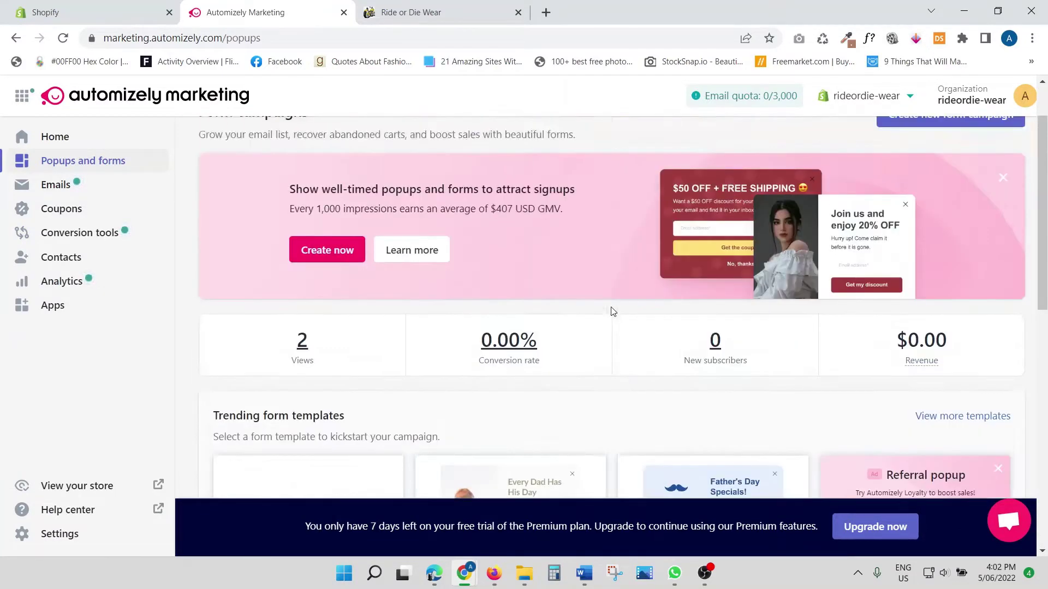
scroll(829, 305, down, 4)
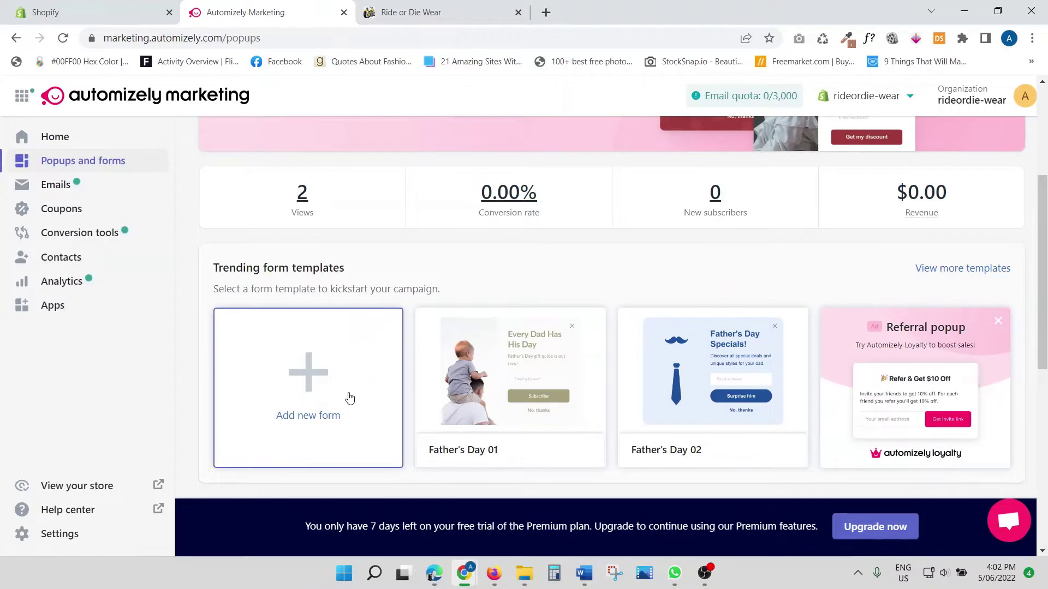
scroll(337, 394, up, 2)
scroll(339, 394, down, 2)
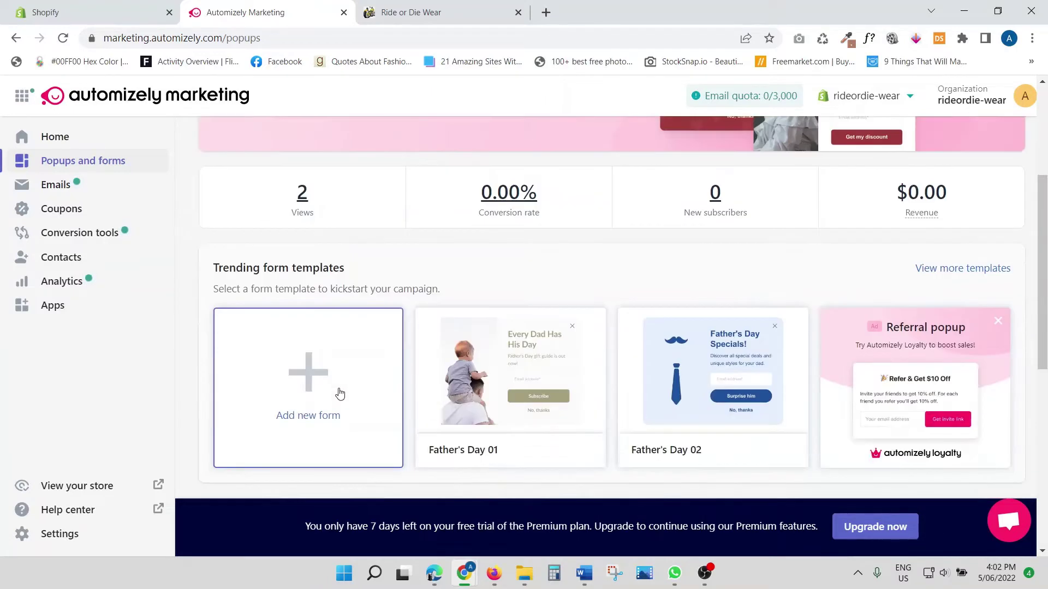
click(309, 382)
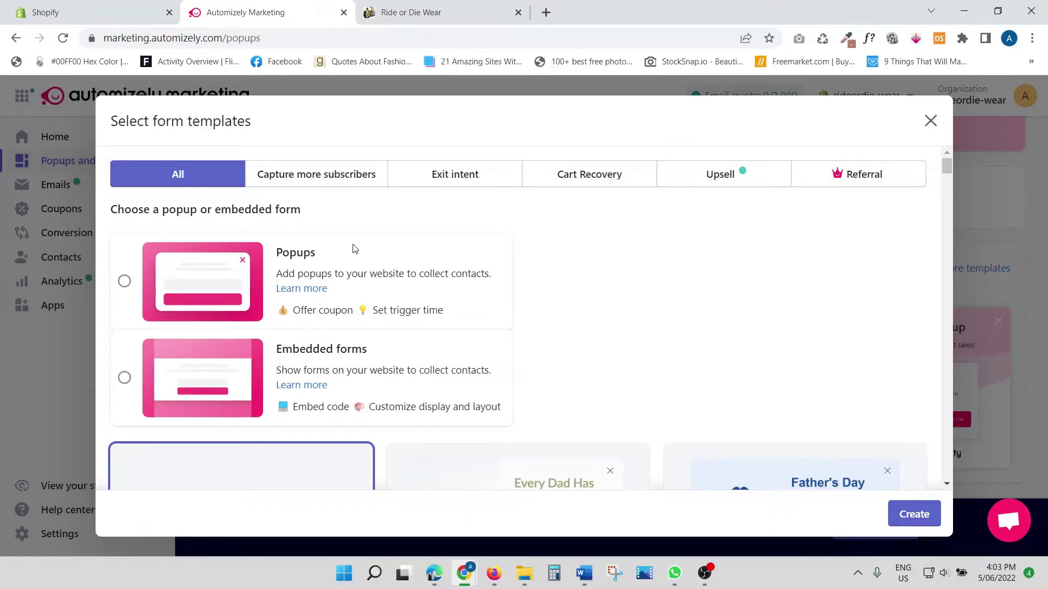
click(125, 282)
Browse the popup form templates, from the Father's Day designs through to the Independence Day and Labor Day ones
scroll(798, 382, down, 3)
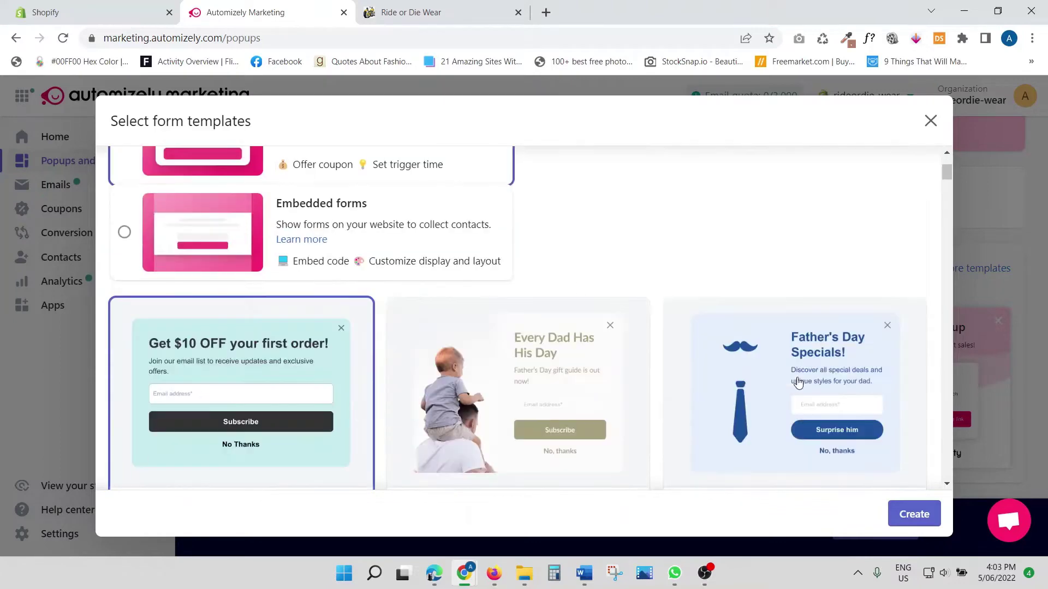
scroll(778, 371, down, 3)
scroll(761, 362, down, 6)
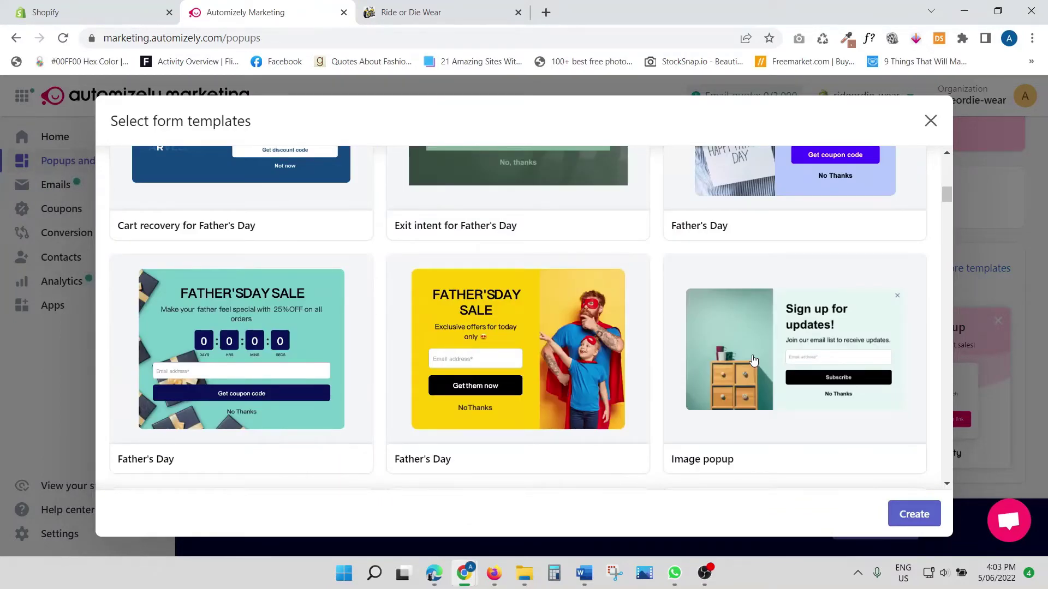
scroll(753, 361, down, 1)
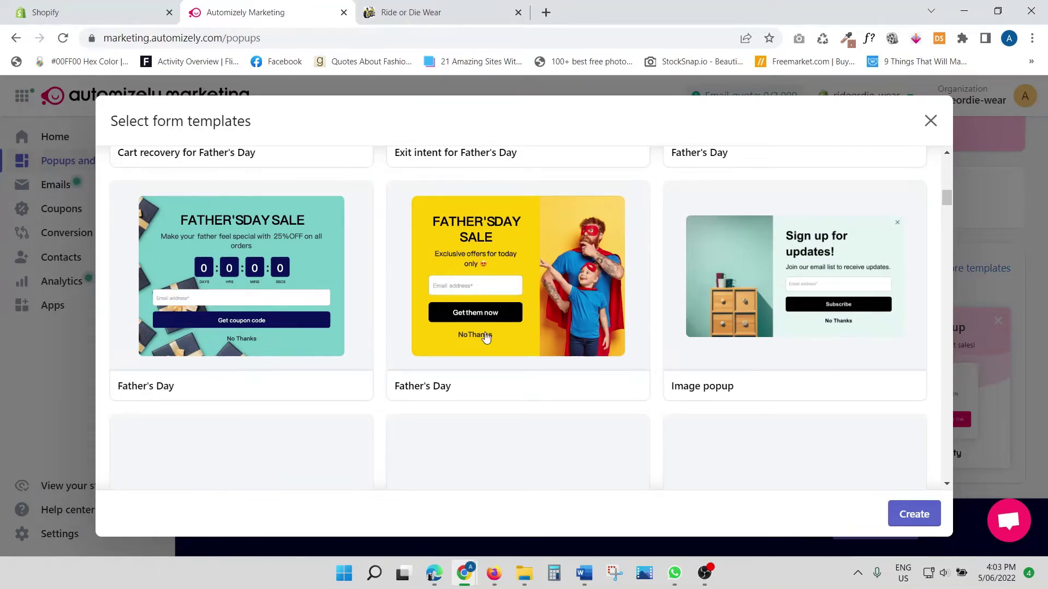
scroll(634, 327, down, 2)
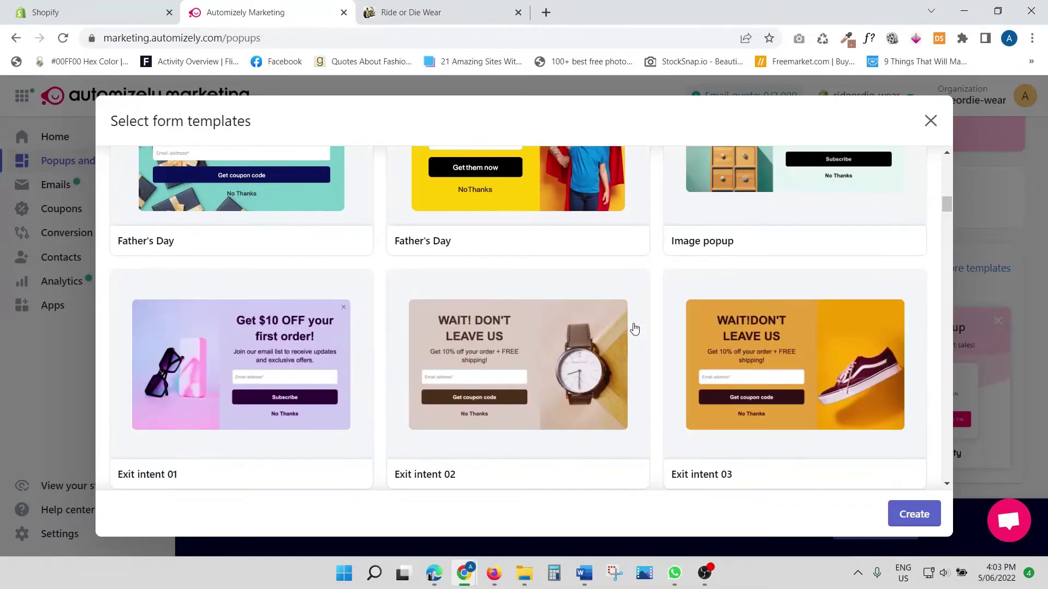
scroll(634, 328, down, 6)
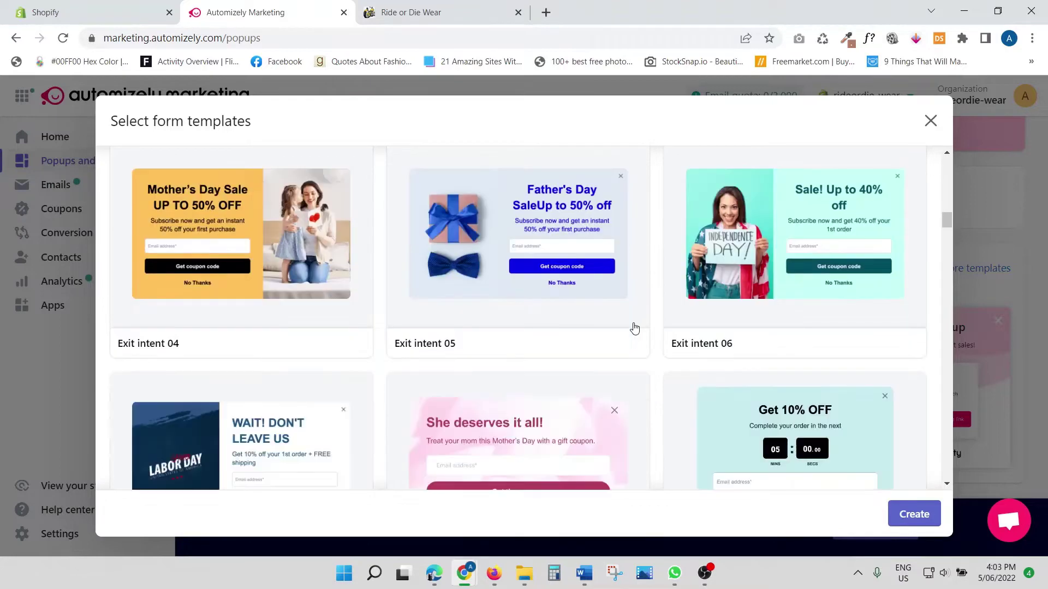
scroll(634, 328, down, 2)
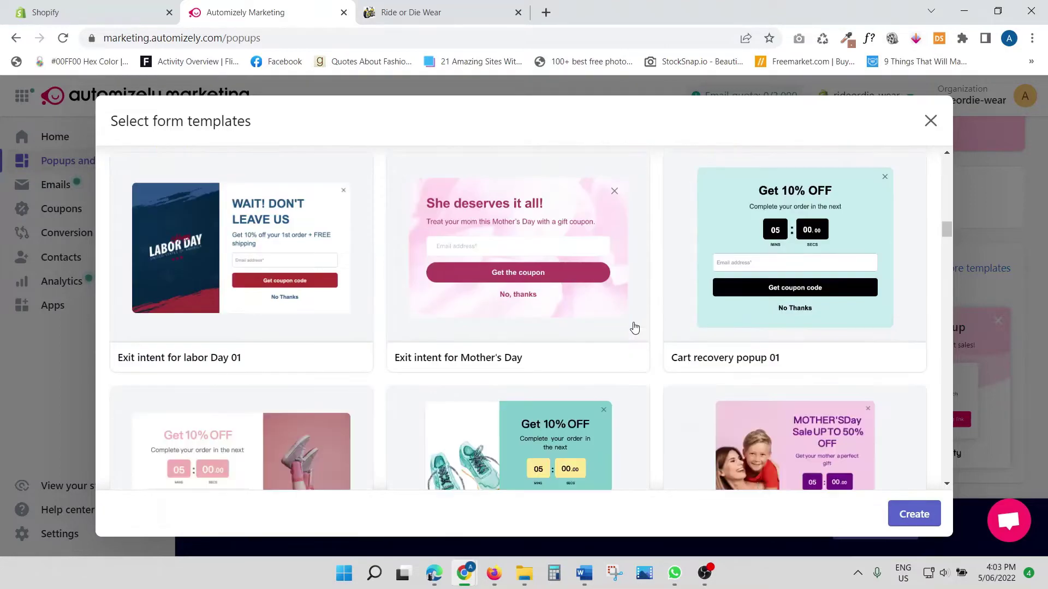
scroll(634, 327, down, 4)
scroll(634, 327, down, 6)
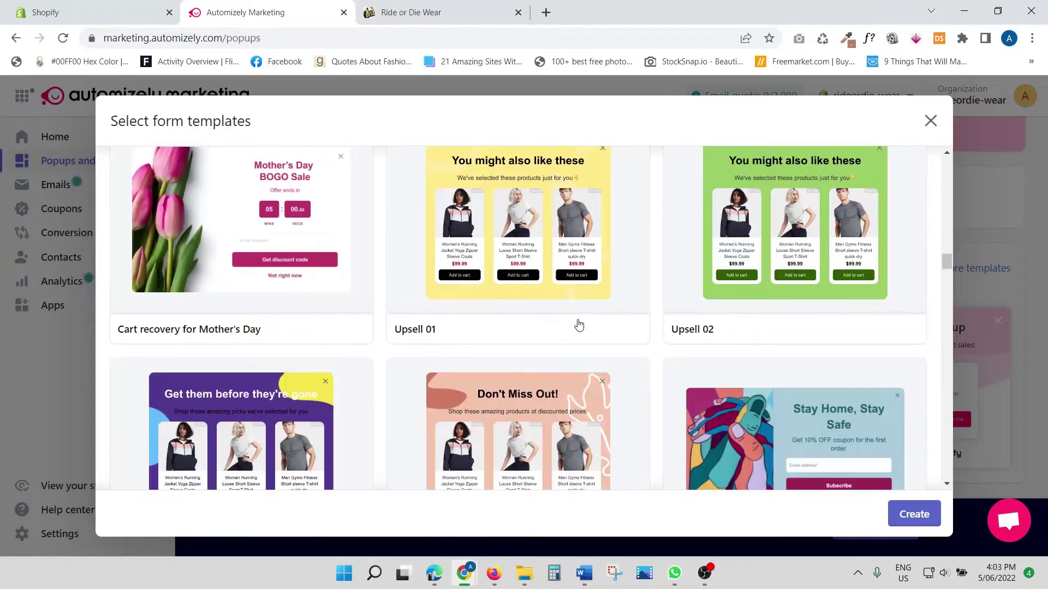
scroll(368, 351, up, 3)
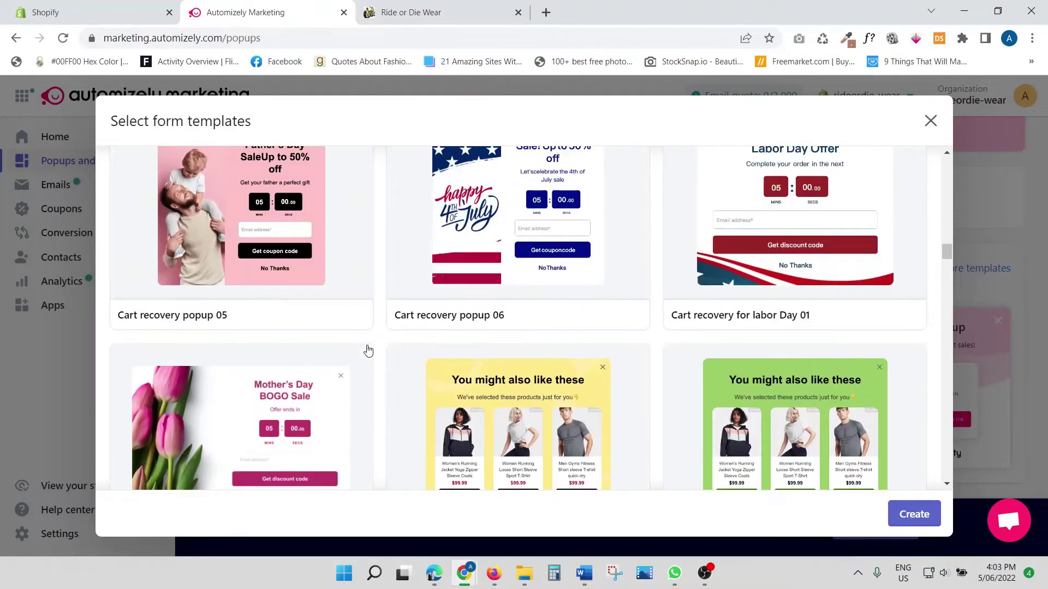
scroll(368, 351, up, 1)
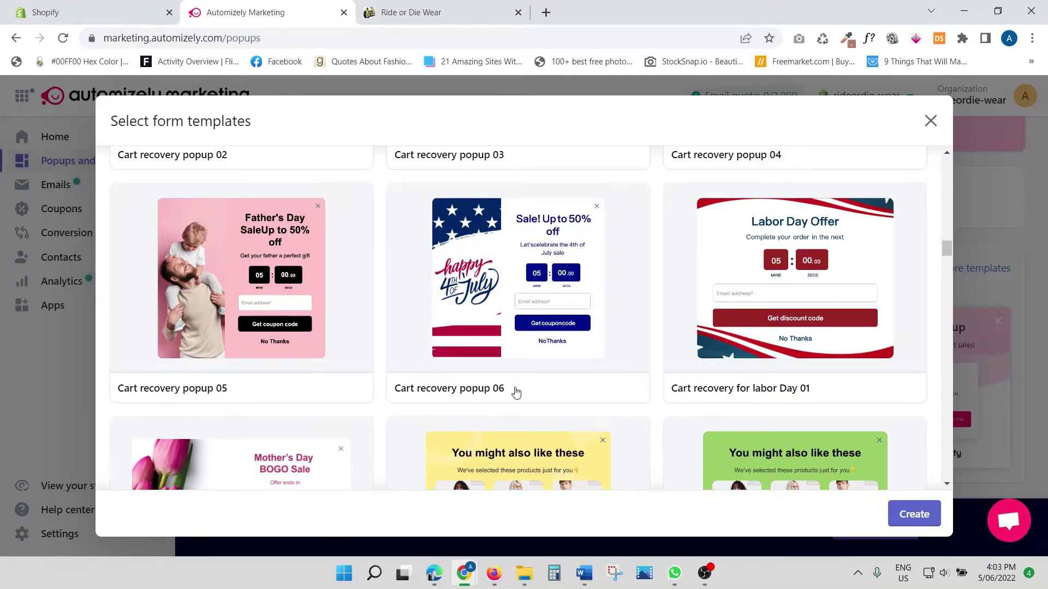
scroll(463, 394, down, 1)
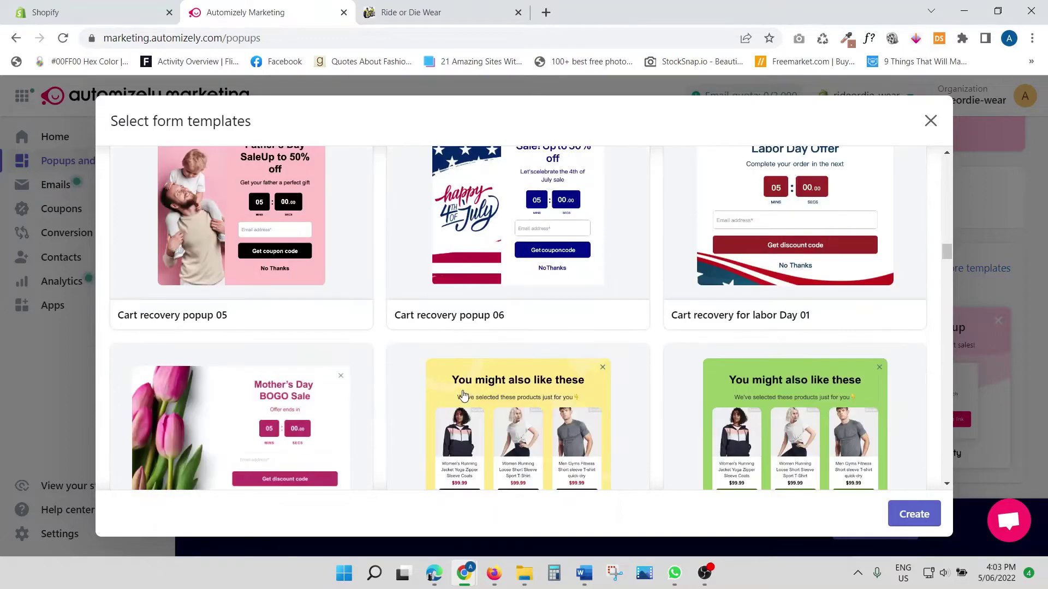
scroll(462, 394, down, 4)
scroll(434, 329, down, 2)
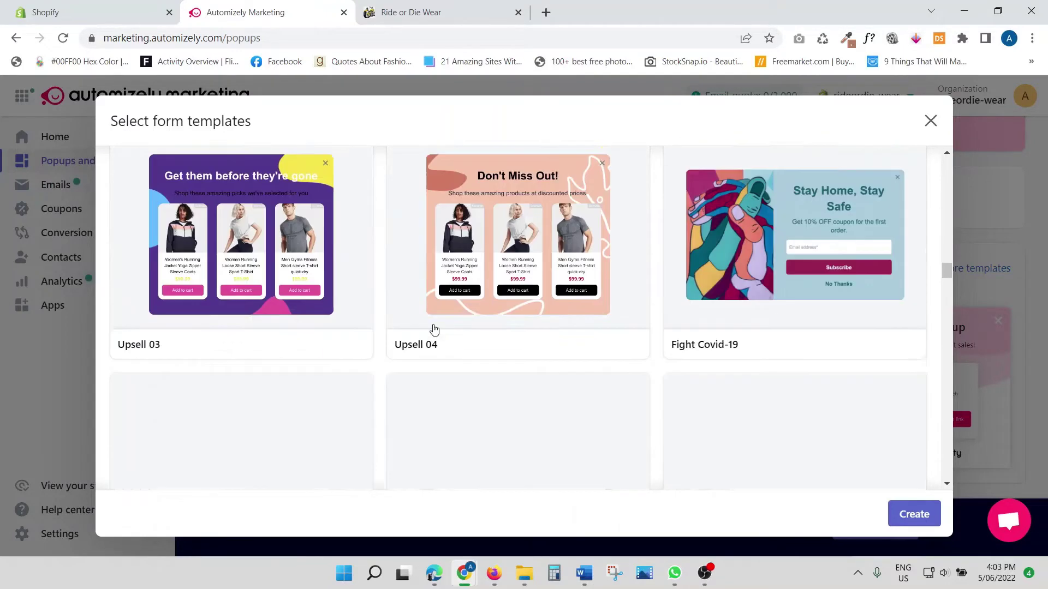
scroll(435, 330, down, 3)
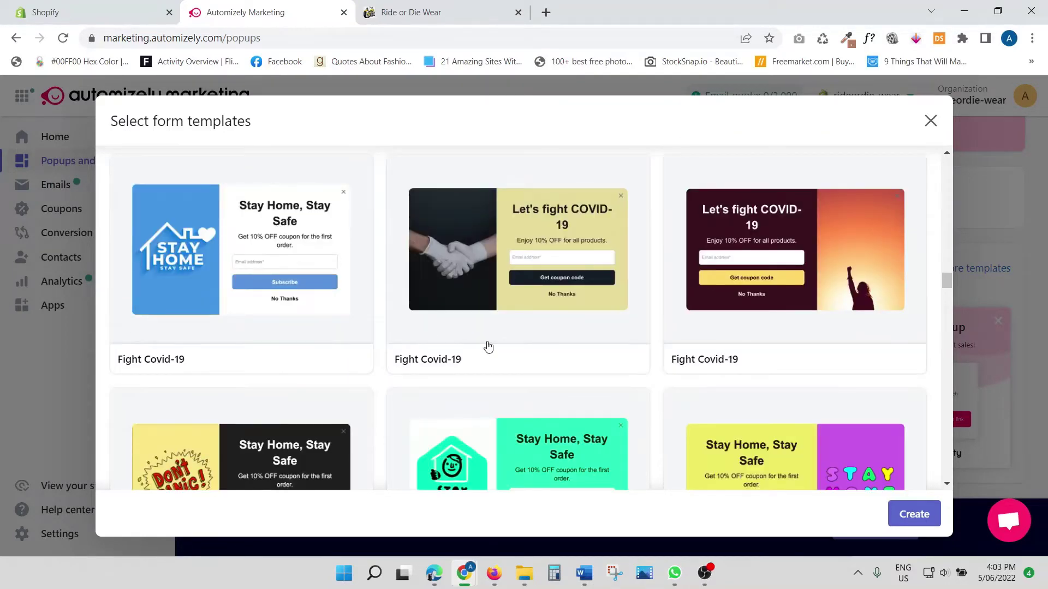
scroll(488, 347, down, 7)
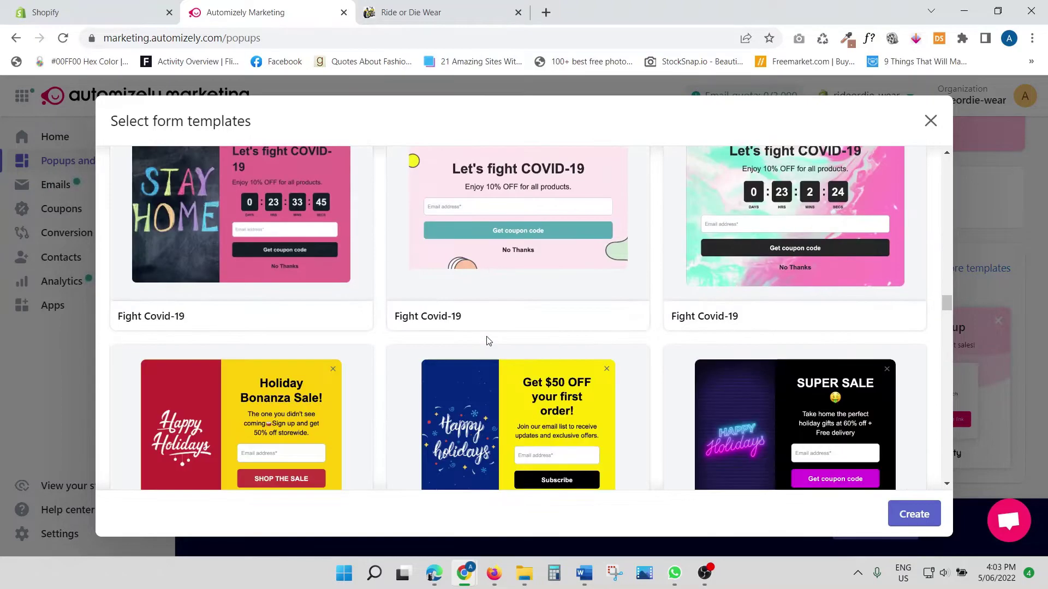
scroll(489, 341, down, 4)
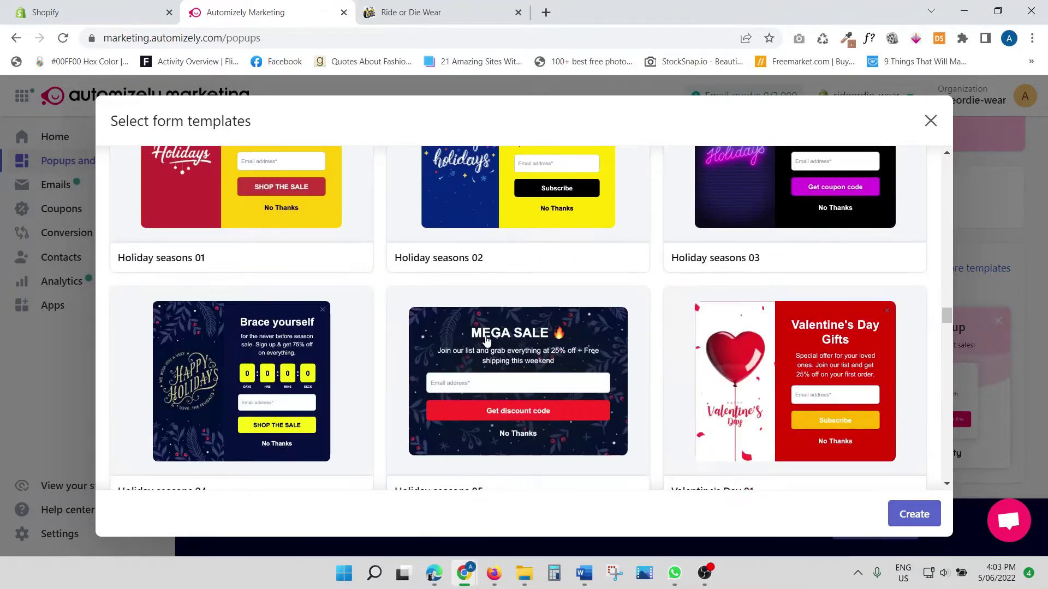
scroll(487, 340, down, 2)
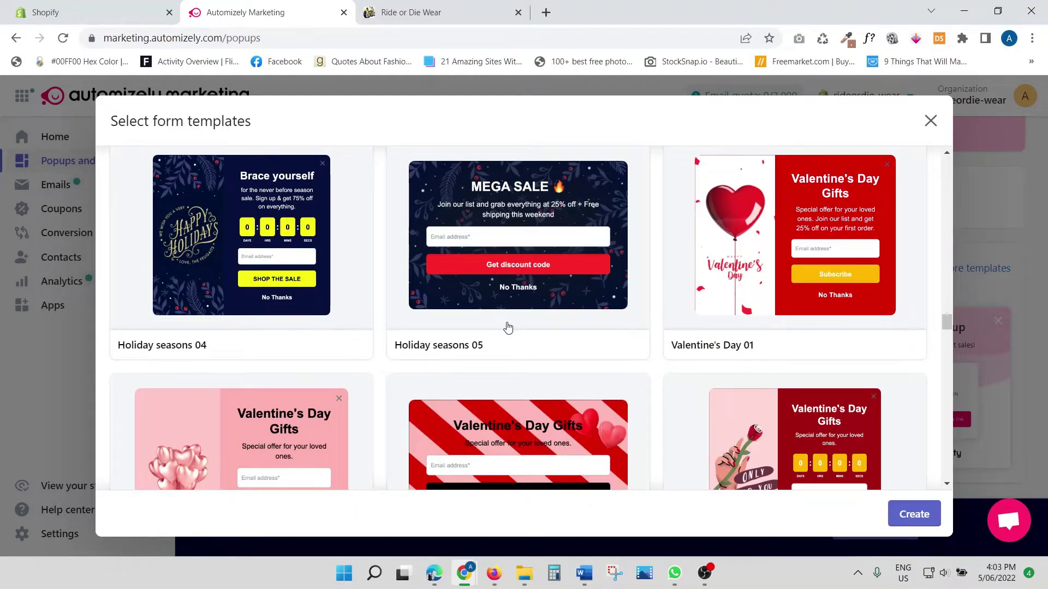
scroll(507, 327, down, 2)
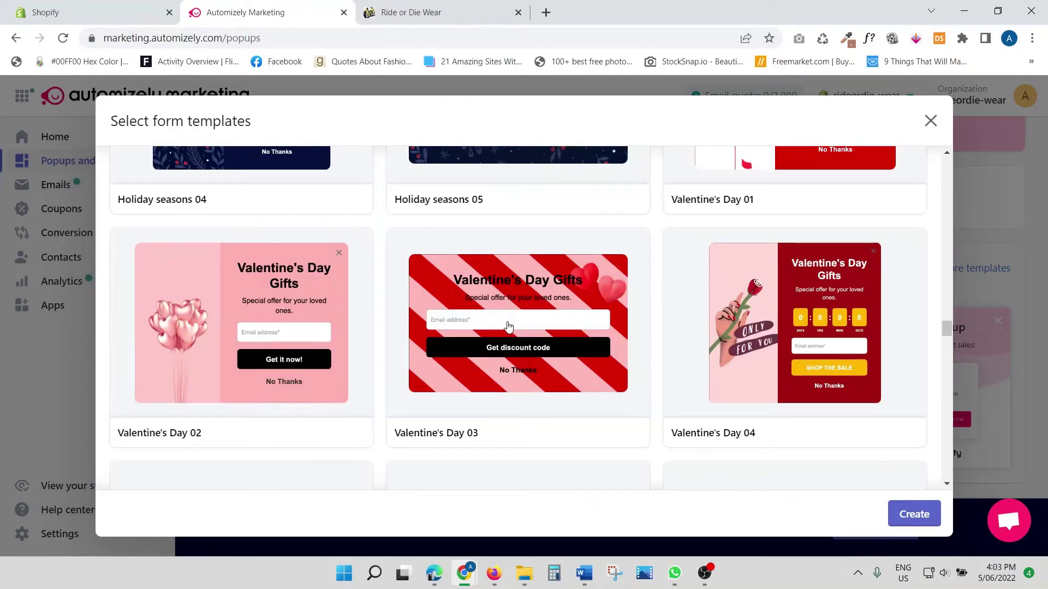
scroll(513, 322, down, 5)
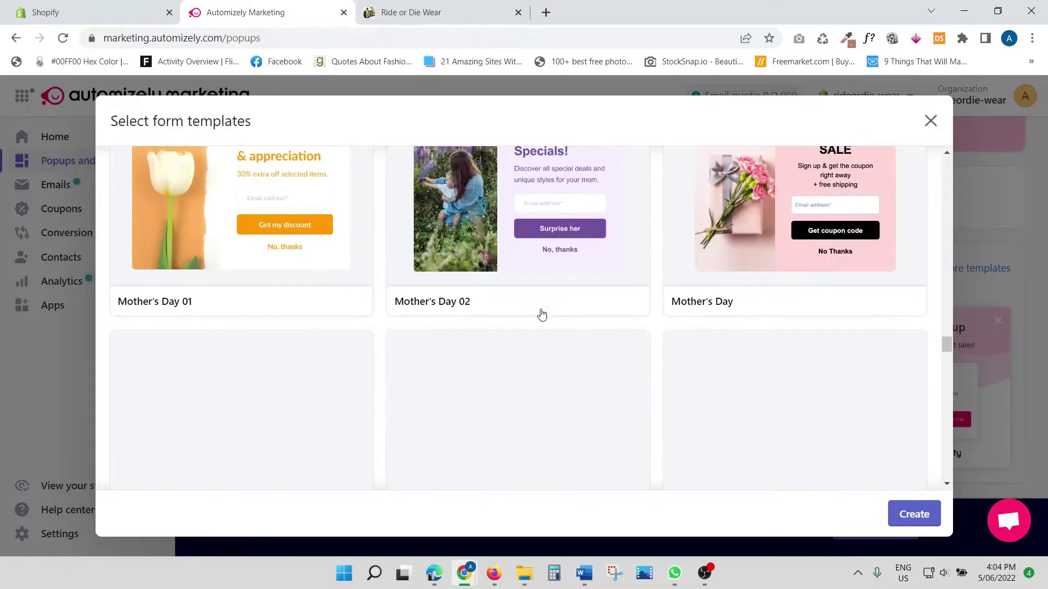
scroll(539, 315, down, 4)
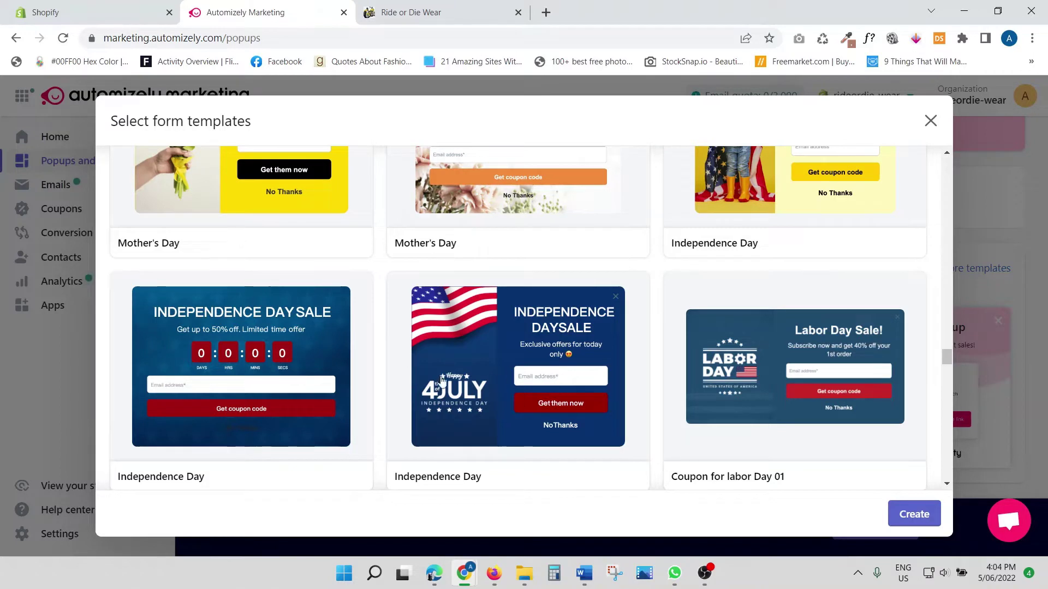
scroll(431, 382, down, 1)
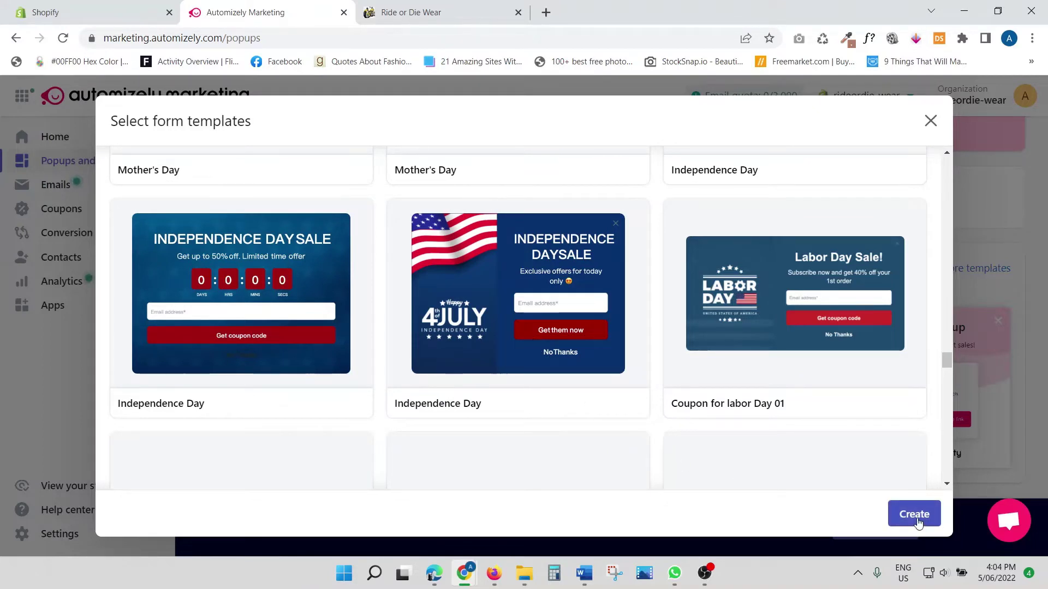
Create a popup from the Independence Day template with the 4th of July artwork and look over its name and coupon settings
click(605, 373)
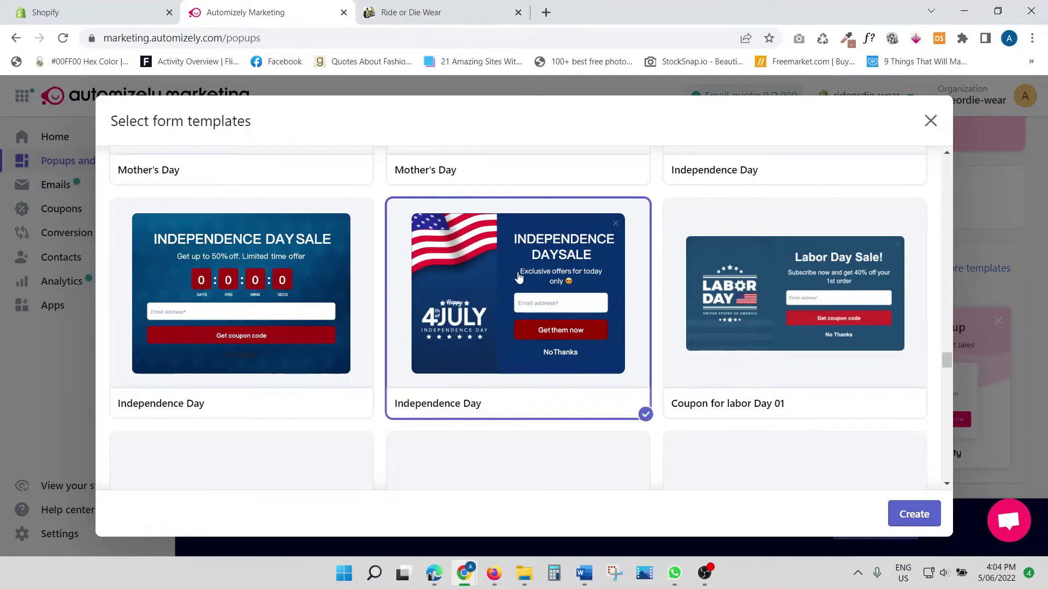
click(921, 517)
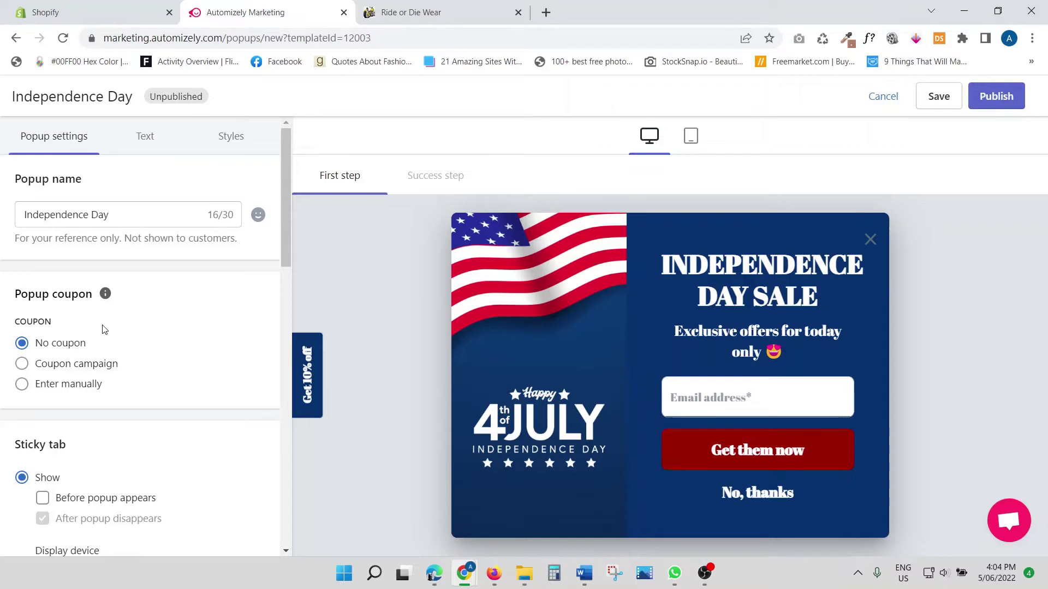
scroll(105, 330, down, 1)
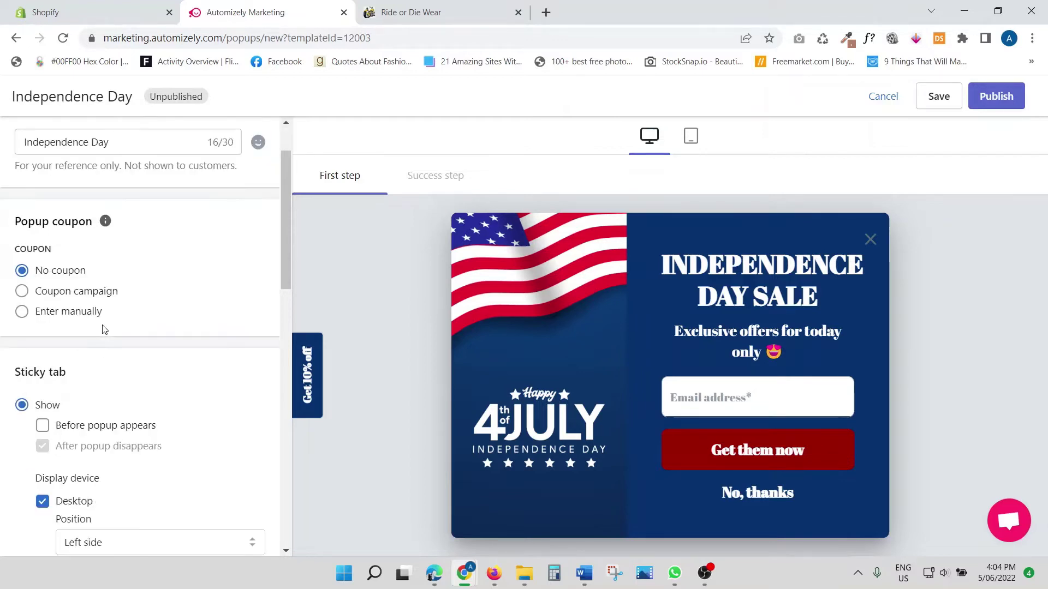
scroll(74, 219, up, 1)
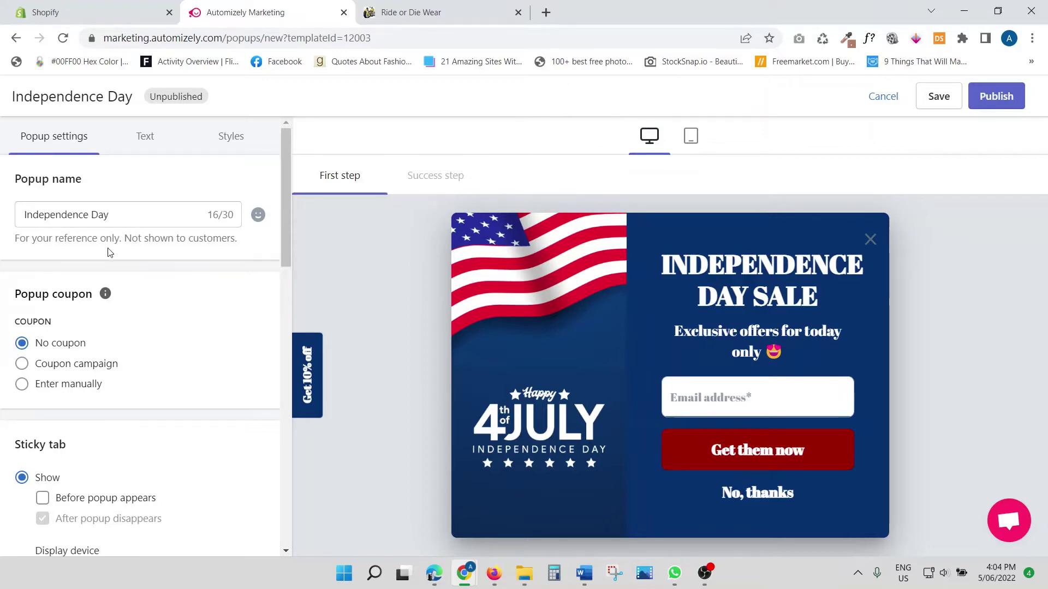
scroll(110, 253, down, 1)
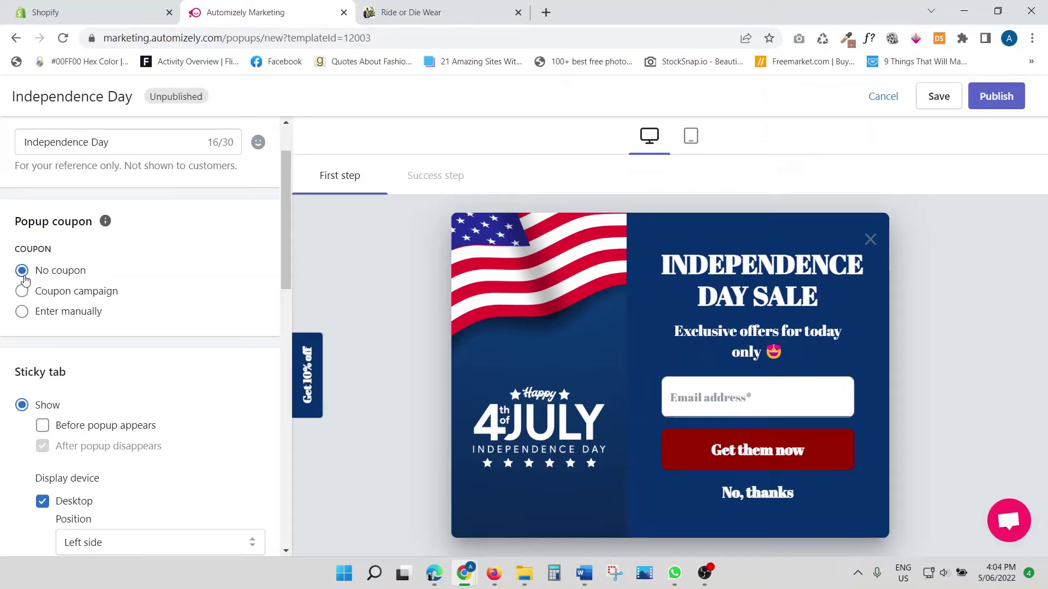
Switch to the Shopify admin, review the HOLIDAY discount code's type, value and requirements, and return to the Automizely popup editor
click(104, 10)
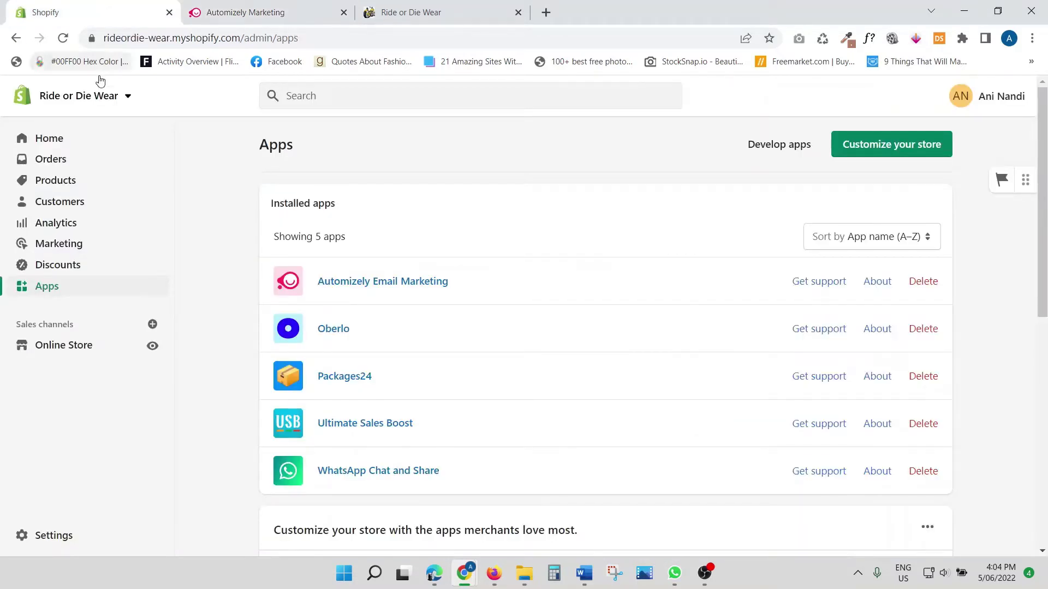
click(51, 266)
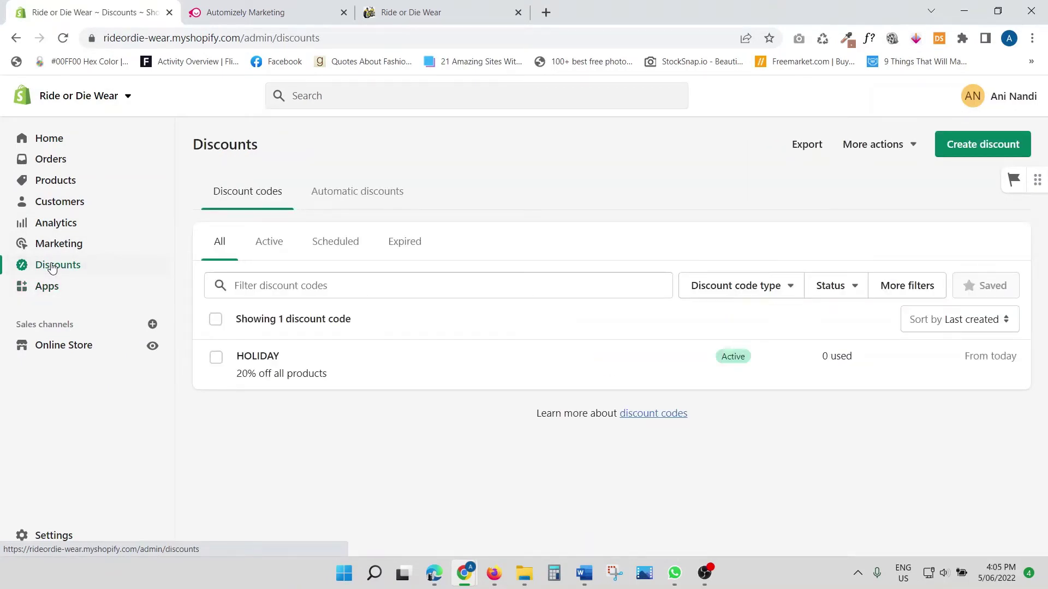
click(418, 370)
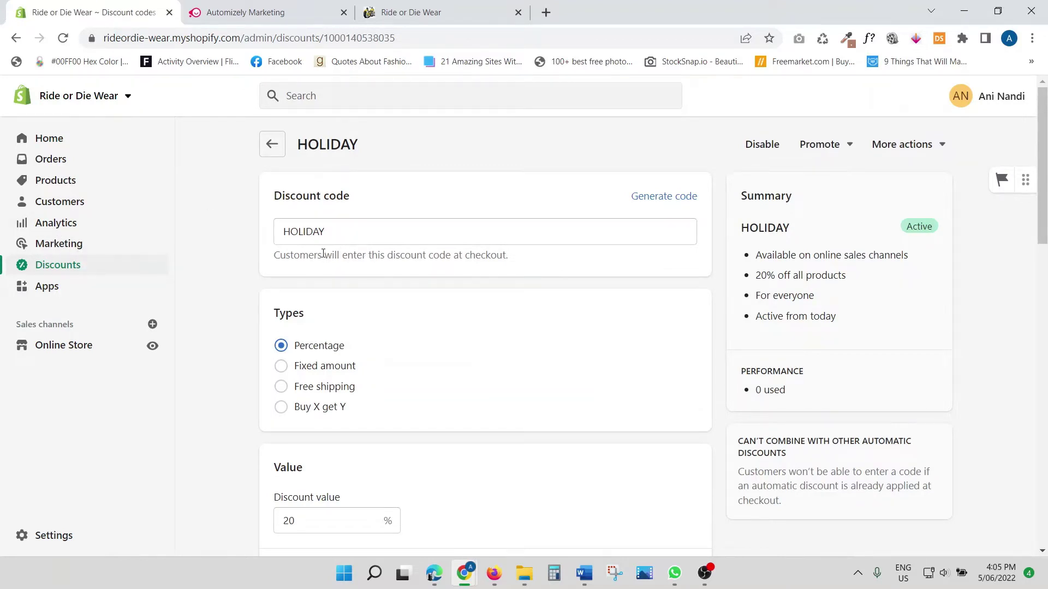
scroll(323, 254, down, 2)
scroll(318, 243, down, 1)
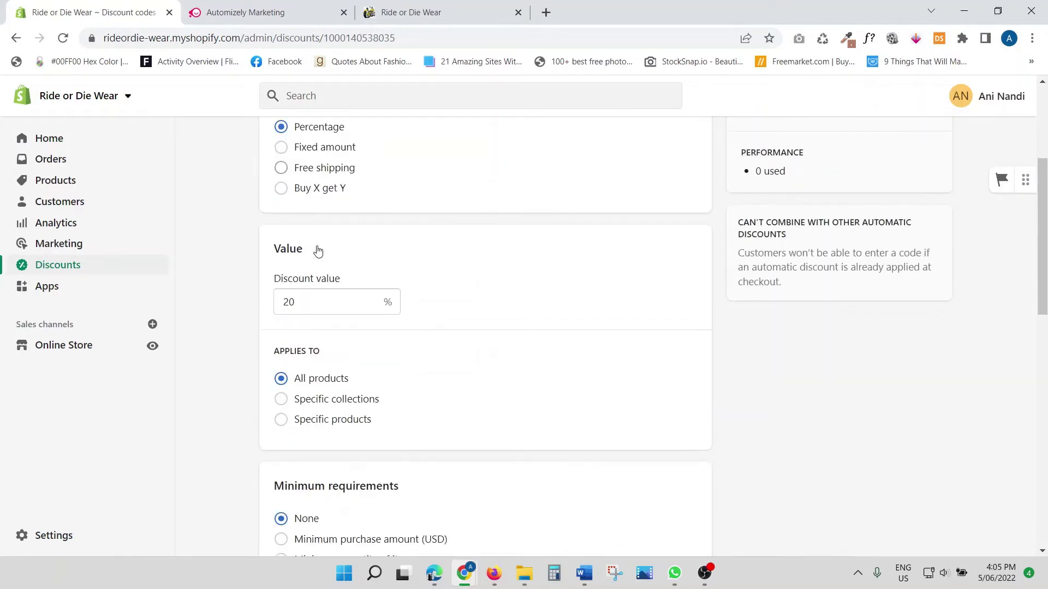
scroll(316, 249, down, 1)
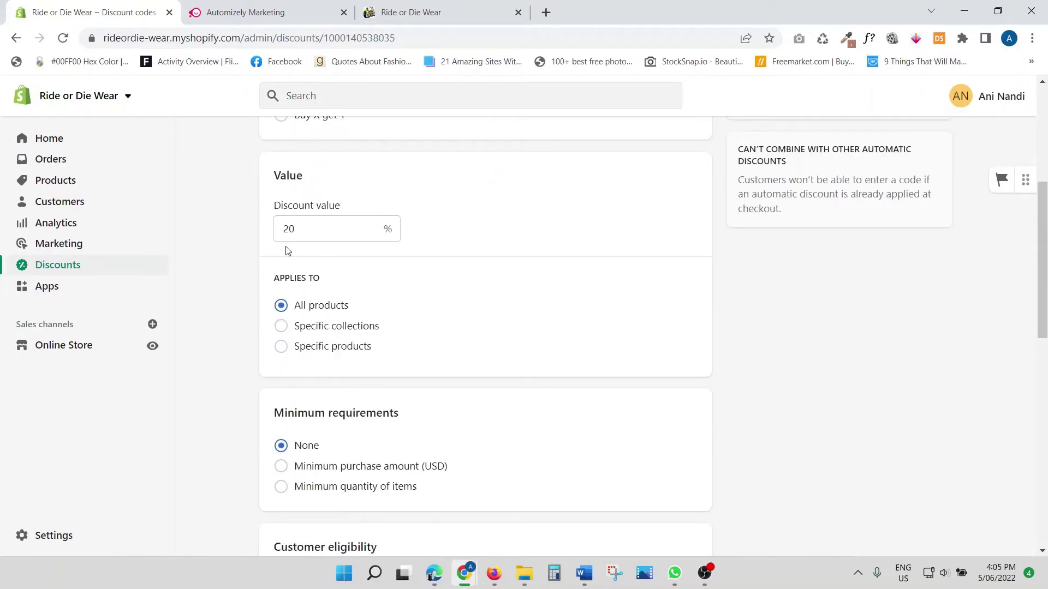
click(247, 12)
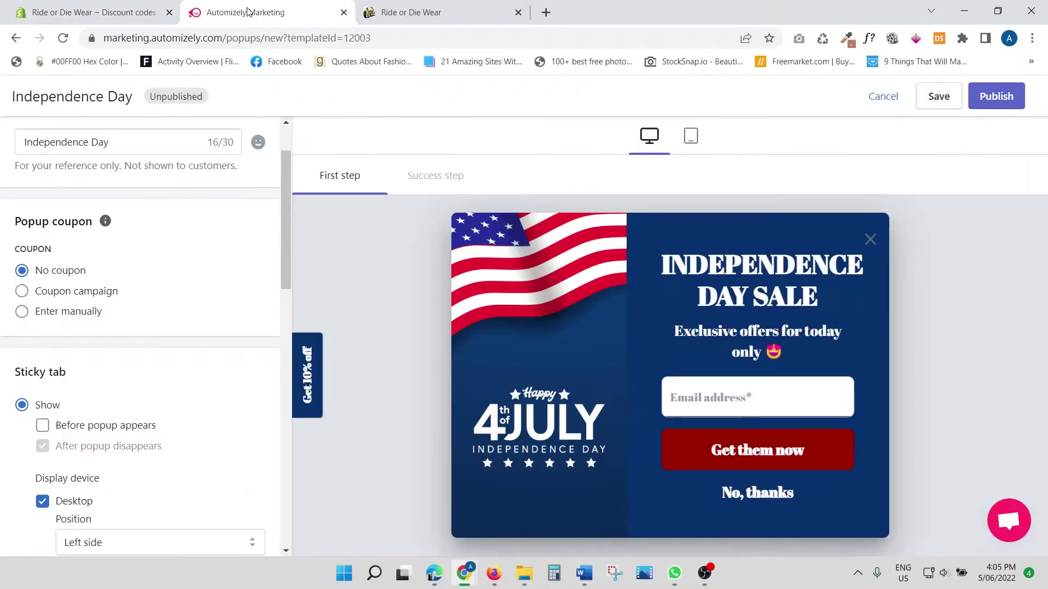
Try the Coupon campaign option for the popup coupon, and set it back to No coupon
click(22, 292)
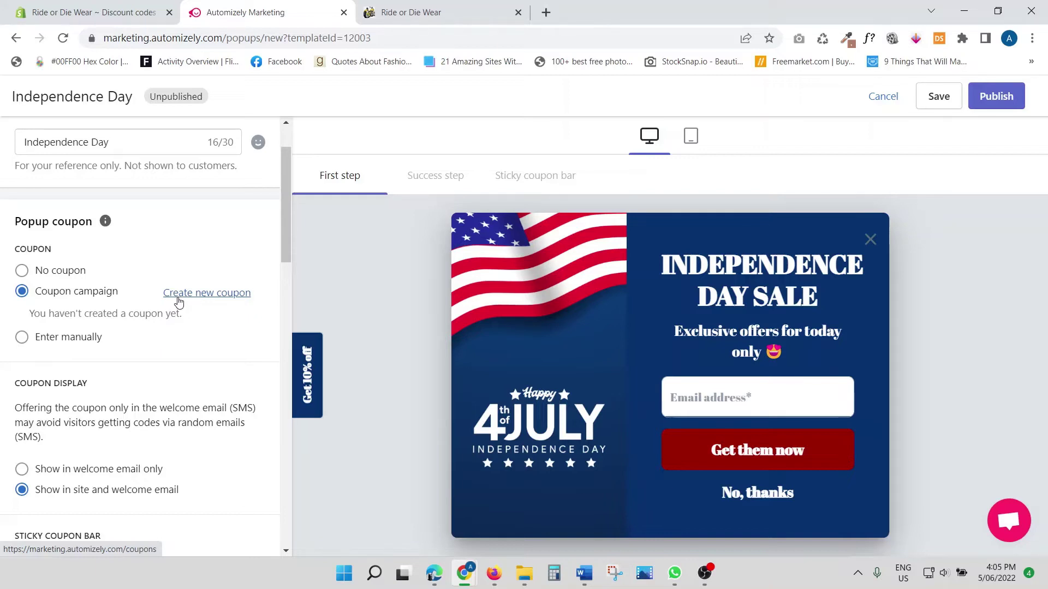
click(19, 272)
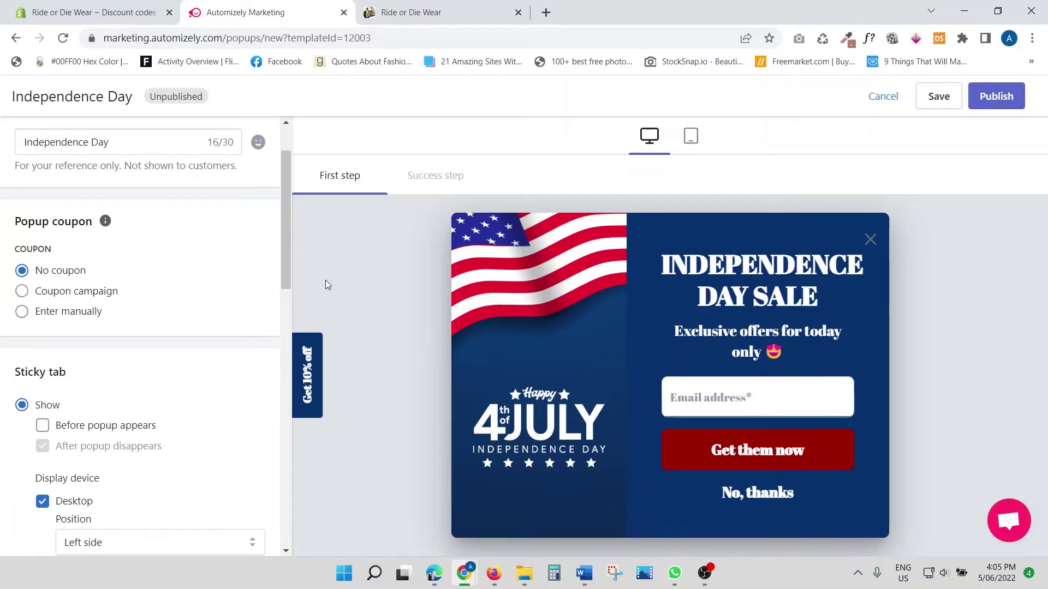
Set the popup's sticky tab to also show before the popup appears
scroll(125, 333, down, 1)
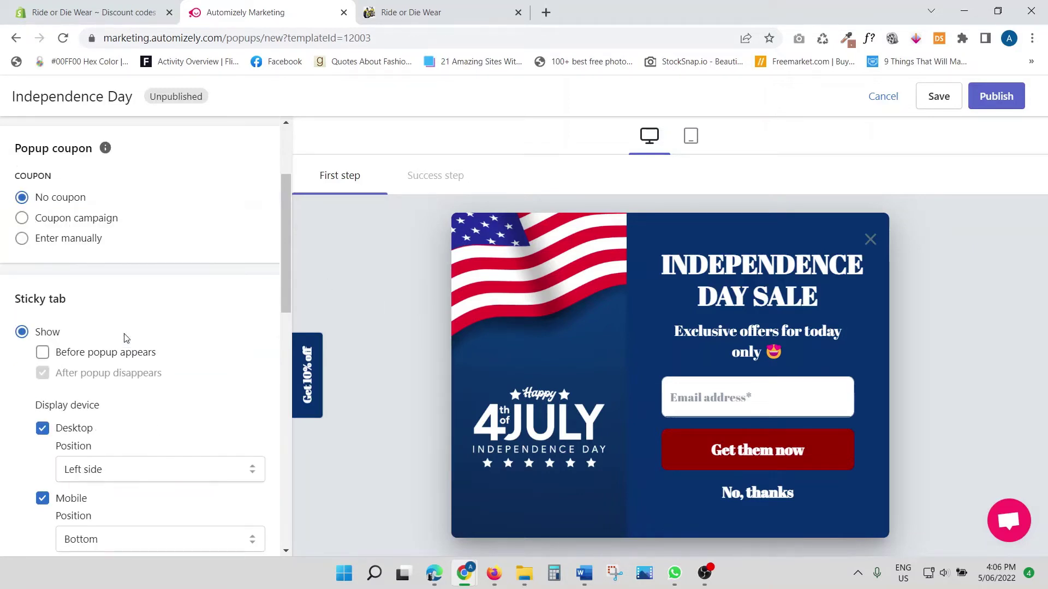
scroll(124, 335, down, 1)
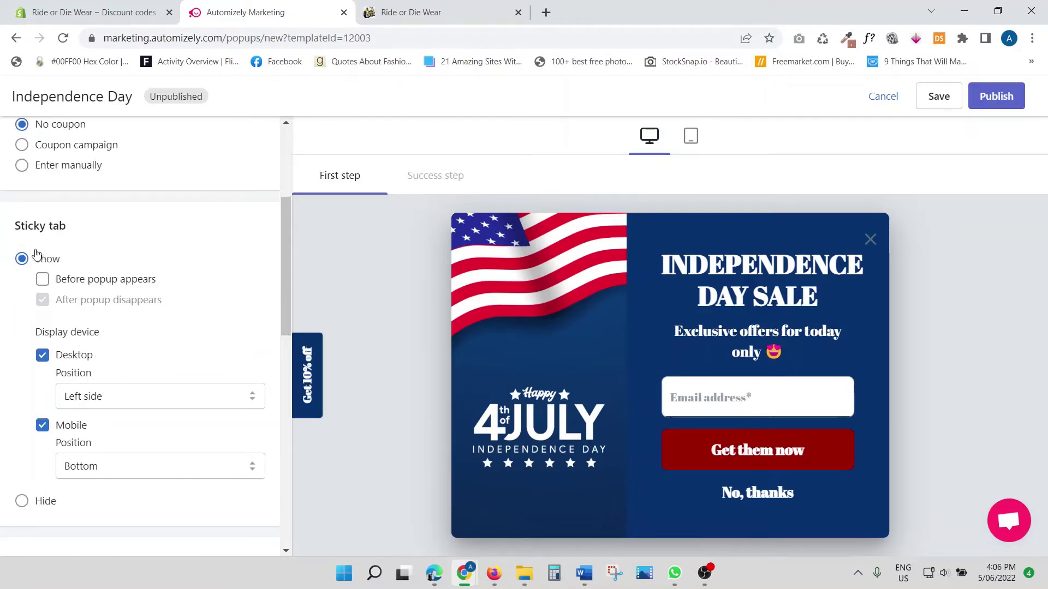
click(44, 281)
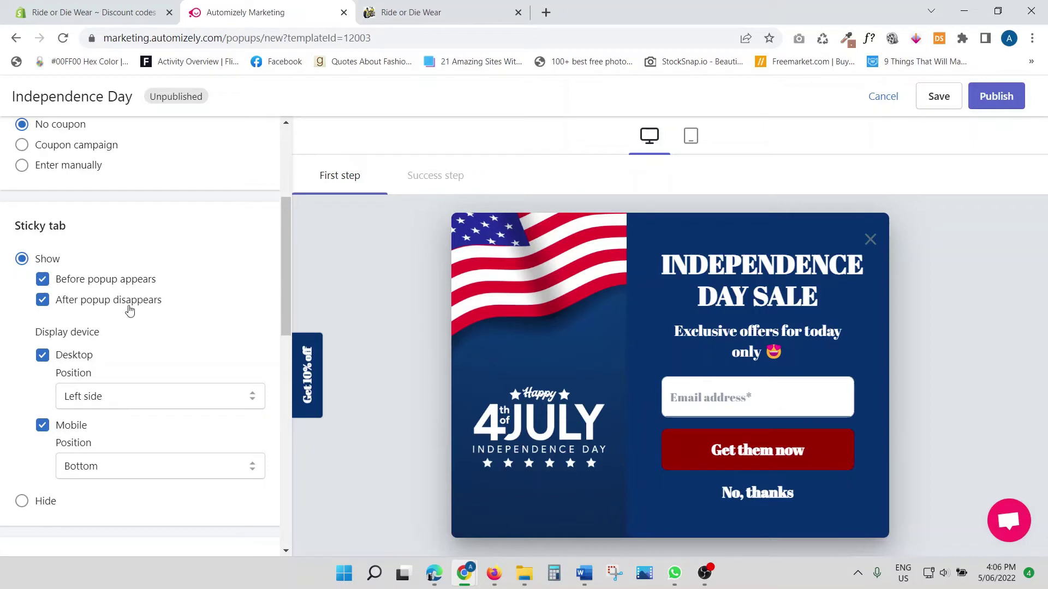
Stop the sticky tab from showing before the popup appears, and try its Right side desktop position before restoring Left side
click(43, 281)
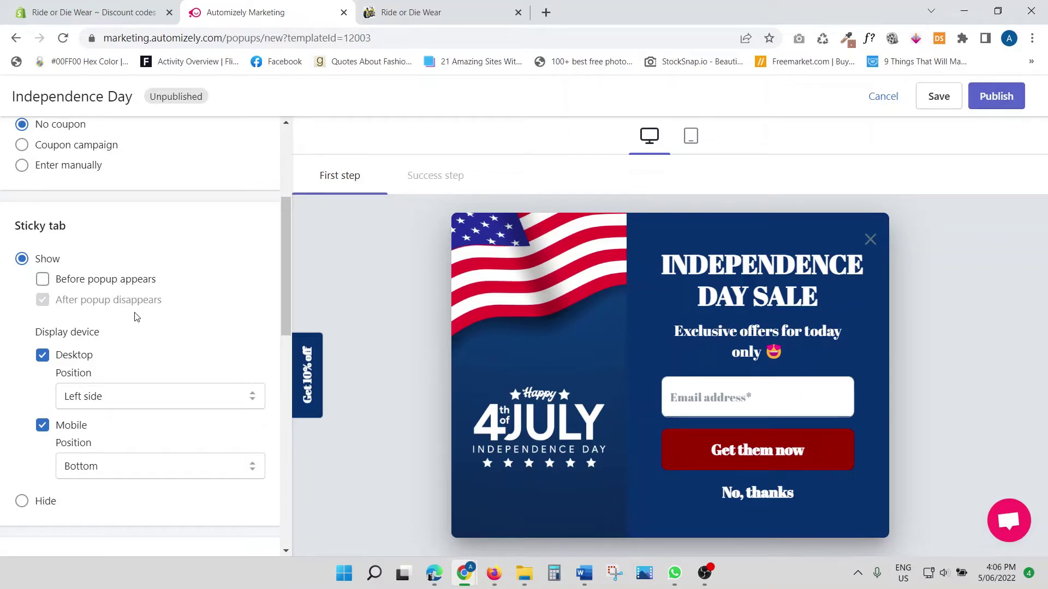
scroll(136, 314, down, 1)
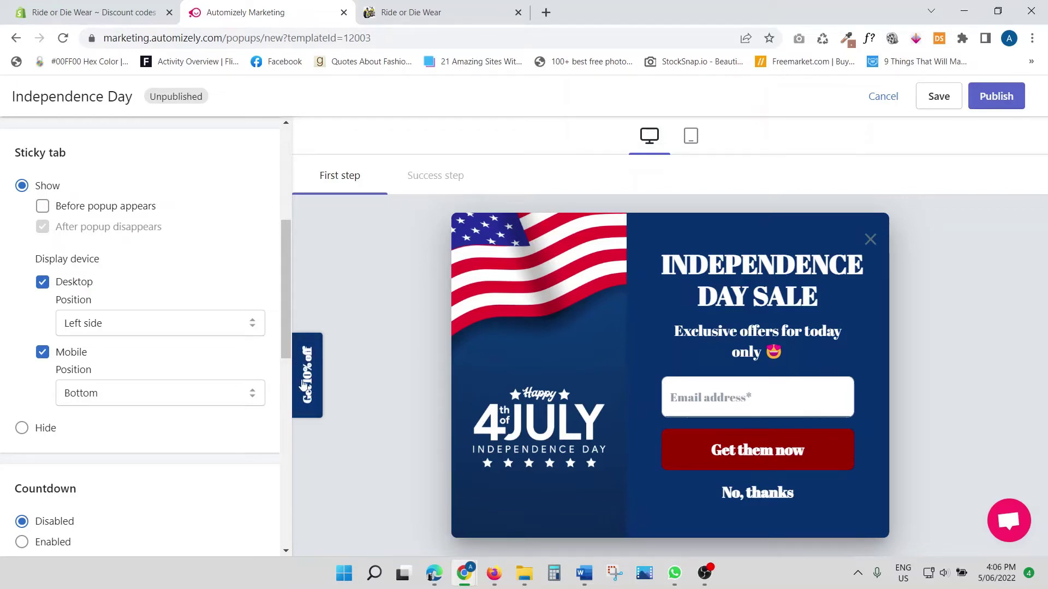
click(82, 330)
click(84, 355)
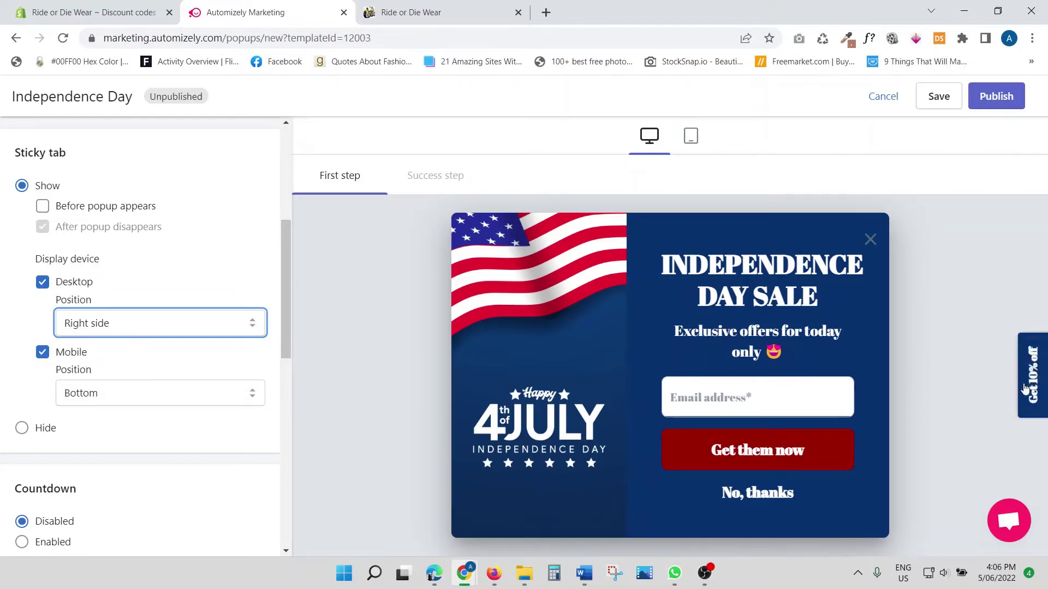
click(99, 330)
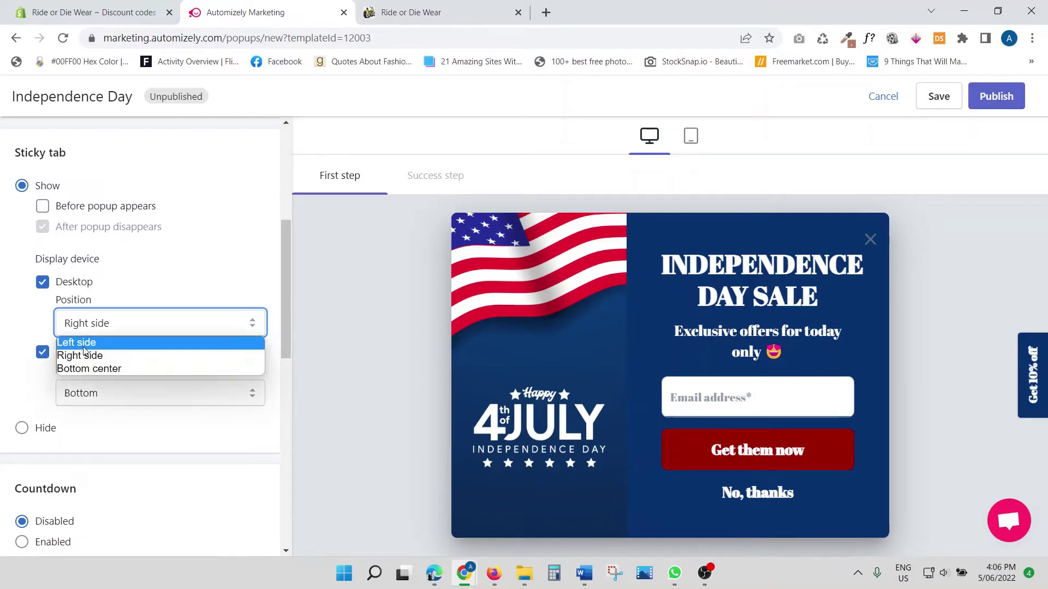
click(86, 343)
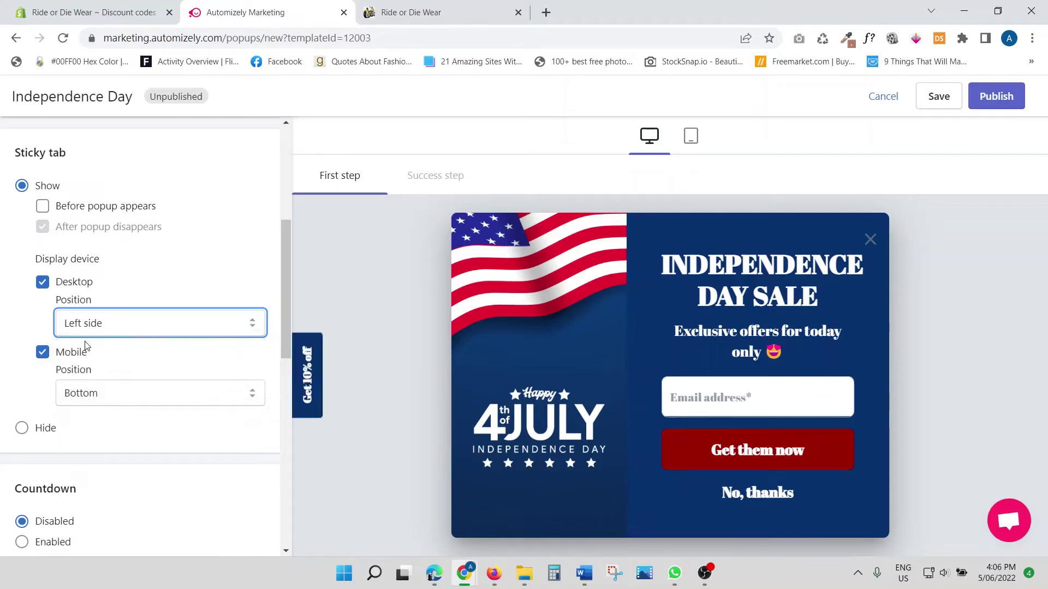
Set the sticky tab's position on mobile devices to Top
scroll(85, 343, down, 1)
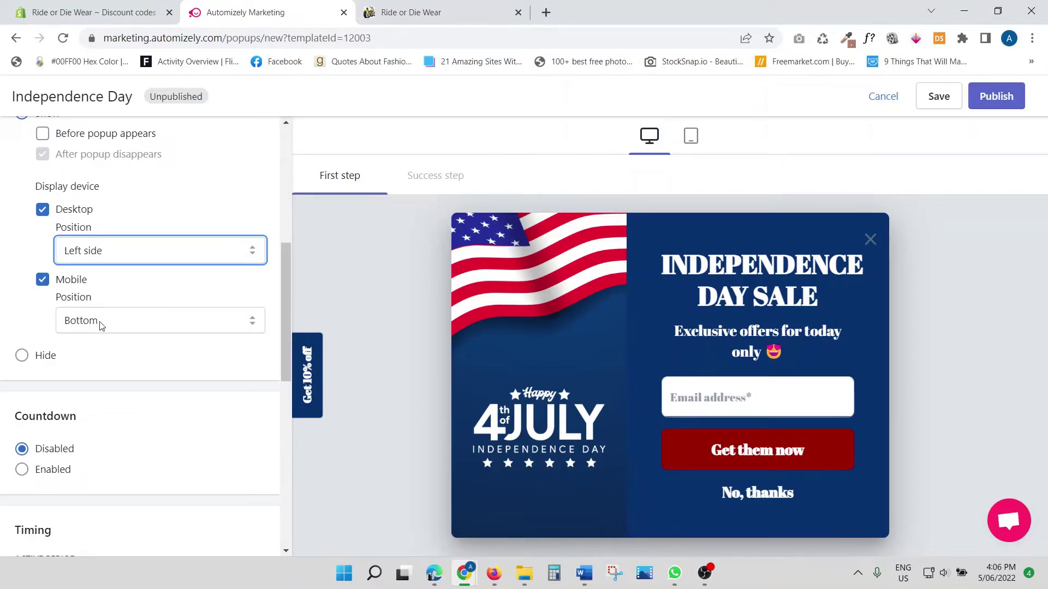
click(89, 327)
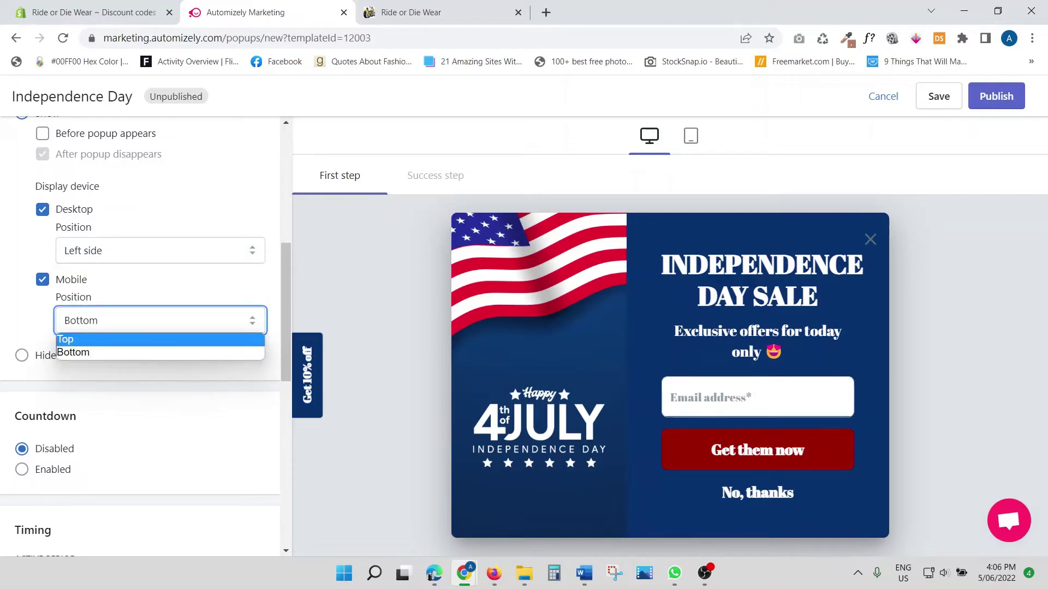
click(89, 325)
click(89, 325)
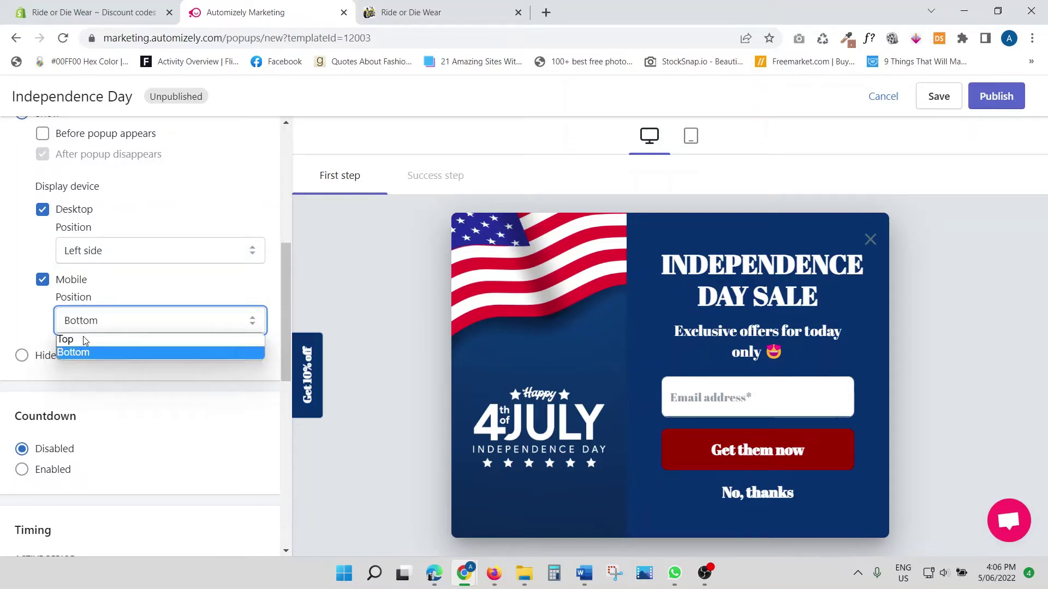
click(83, 340)
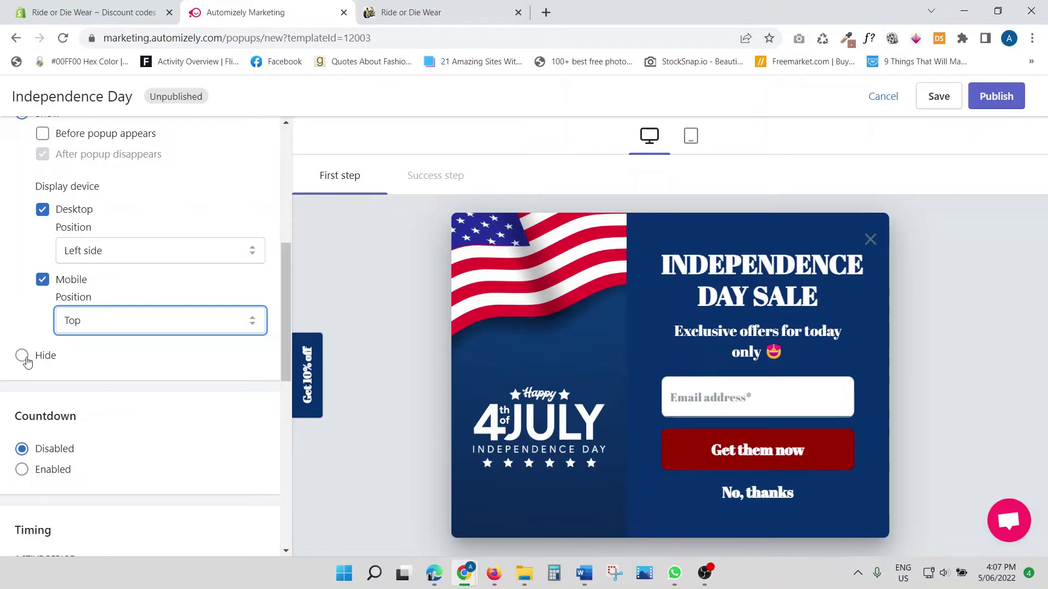
Enable the popup's countdown and look at the calendar for its end date without picking another day
scroll(124, 355, down, 3)
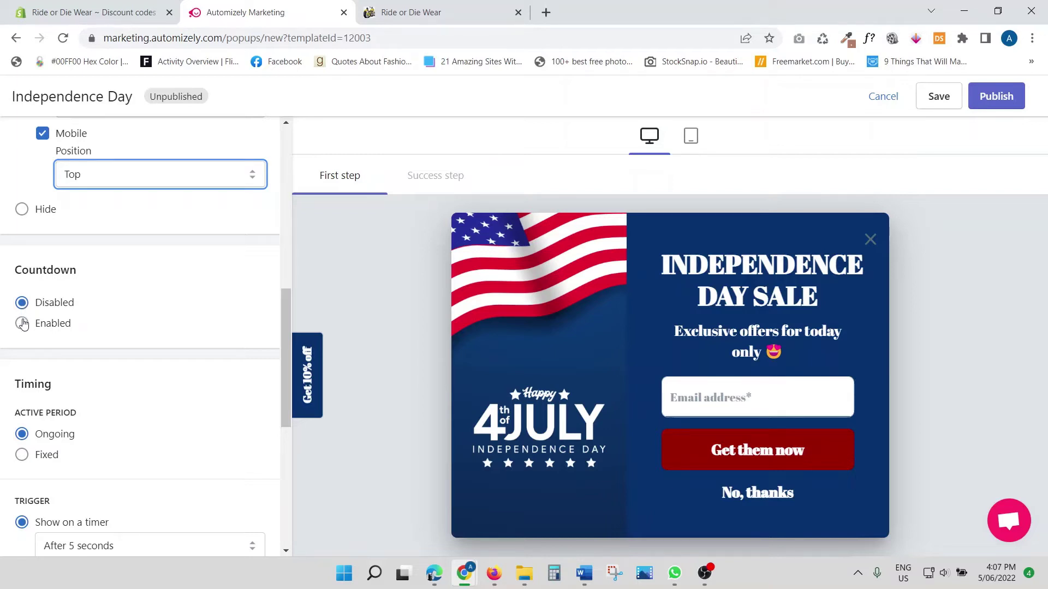
click(22, 323)
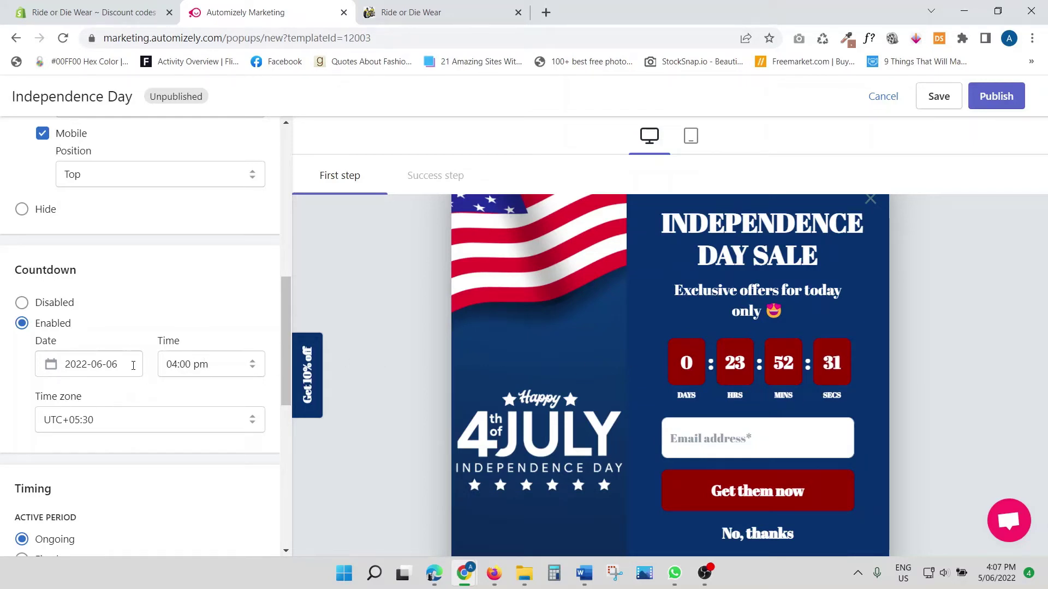
click(88, 364)
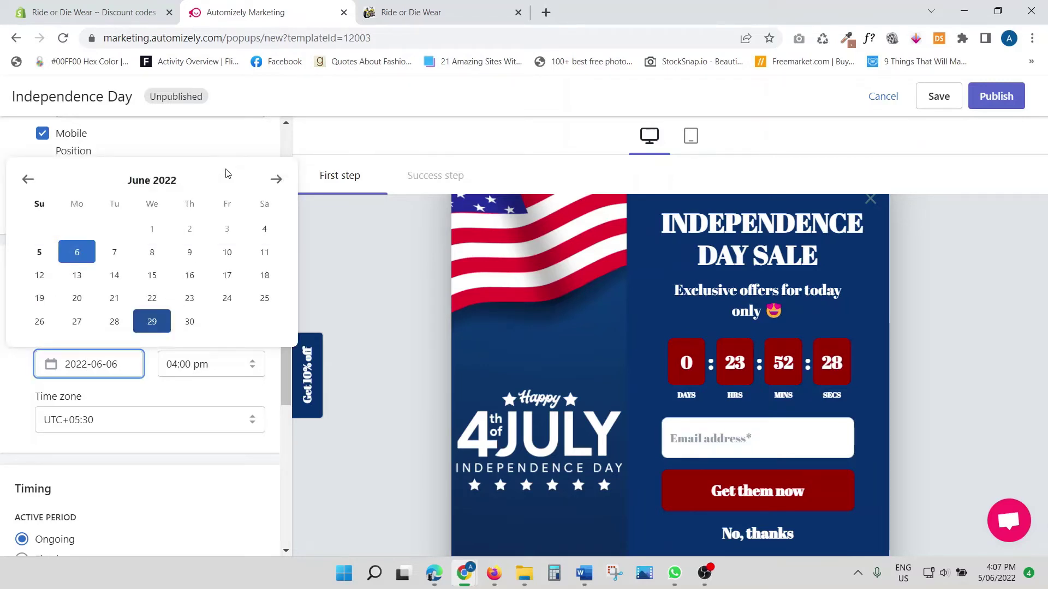
click(237, 140)
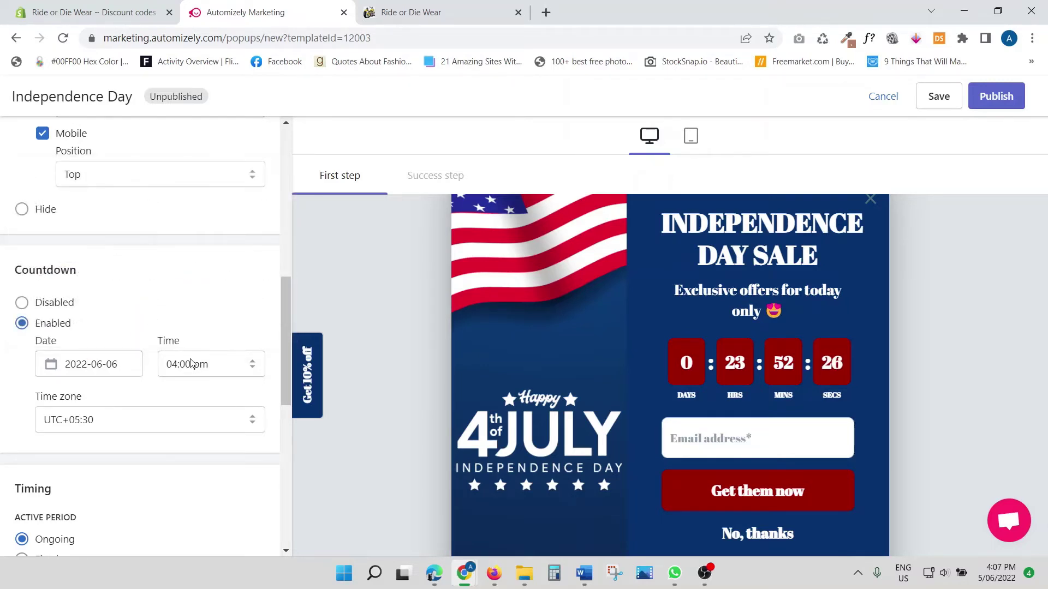
Try the Fixed active period in the popup's timing settings, and set it back to Ongoing
scroll(181, 349, down, 3)
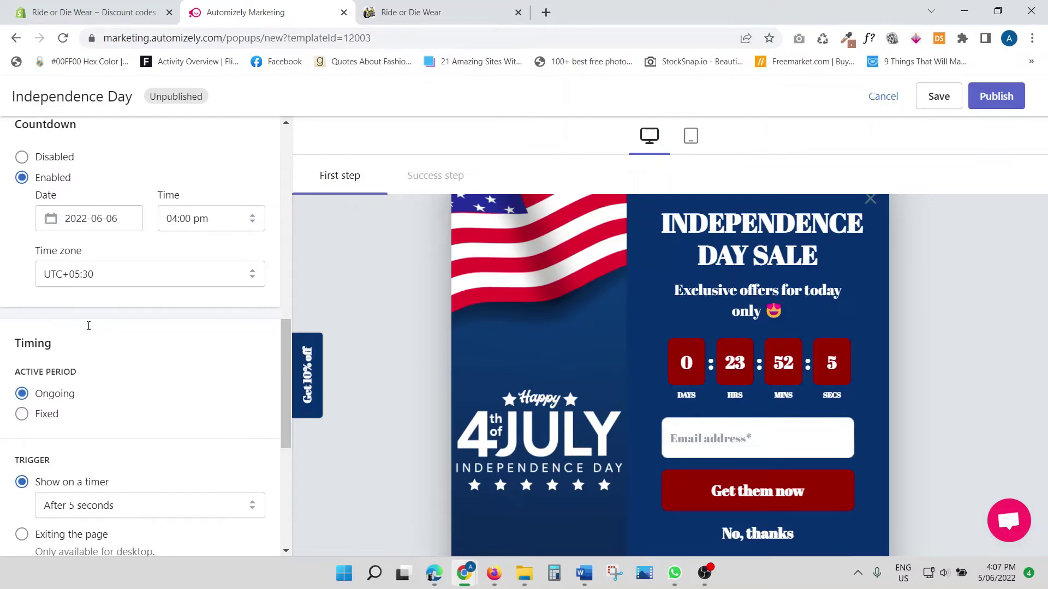
scroll(83, 357, down, 3)
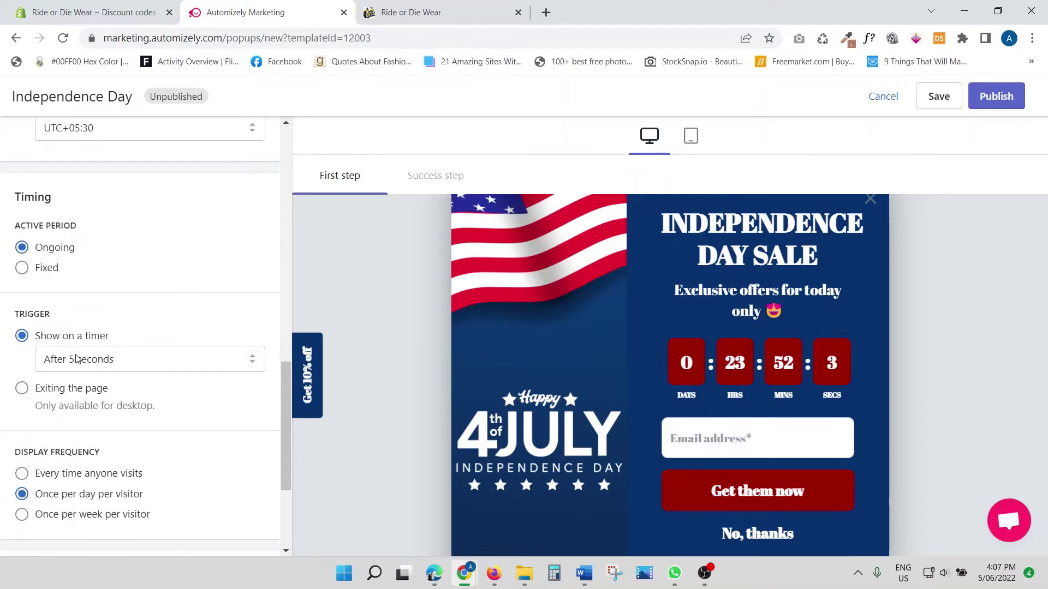
click(22, 268)
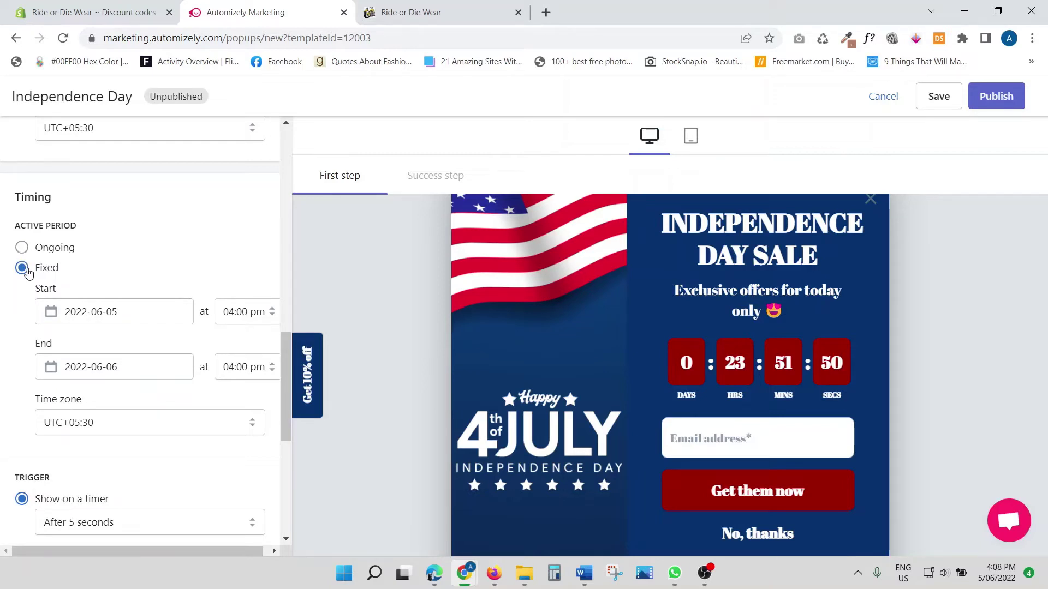
click(22, 247)
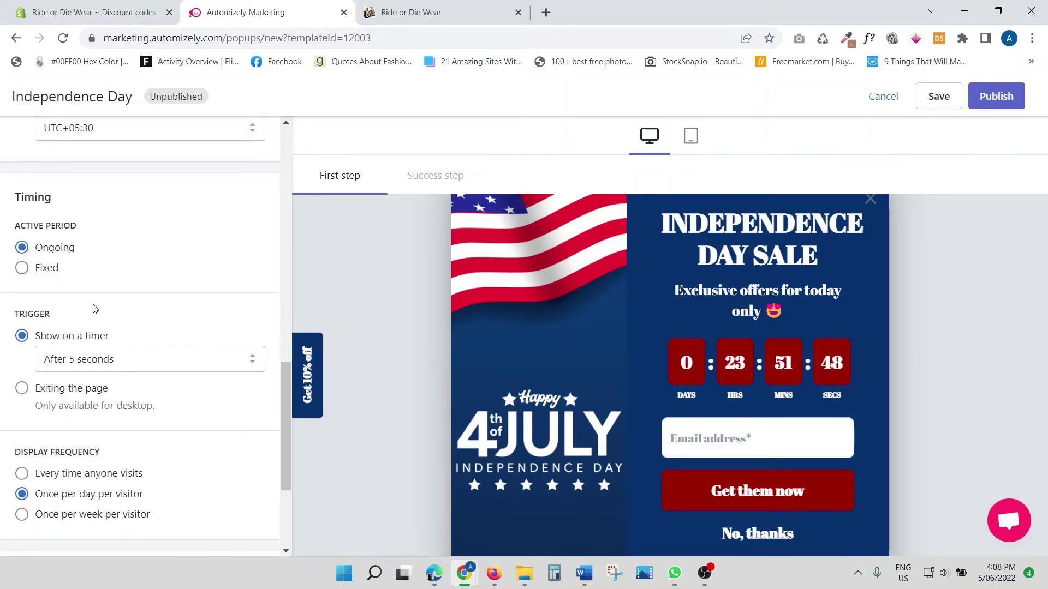
Set the popup's timer trigger to Immediately, and try the Exiting the page trigger before returning to Show on a timer
scroll(93, 307, down, 1)
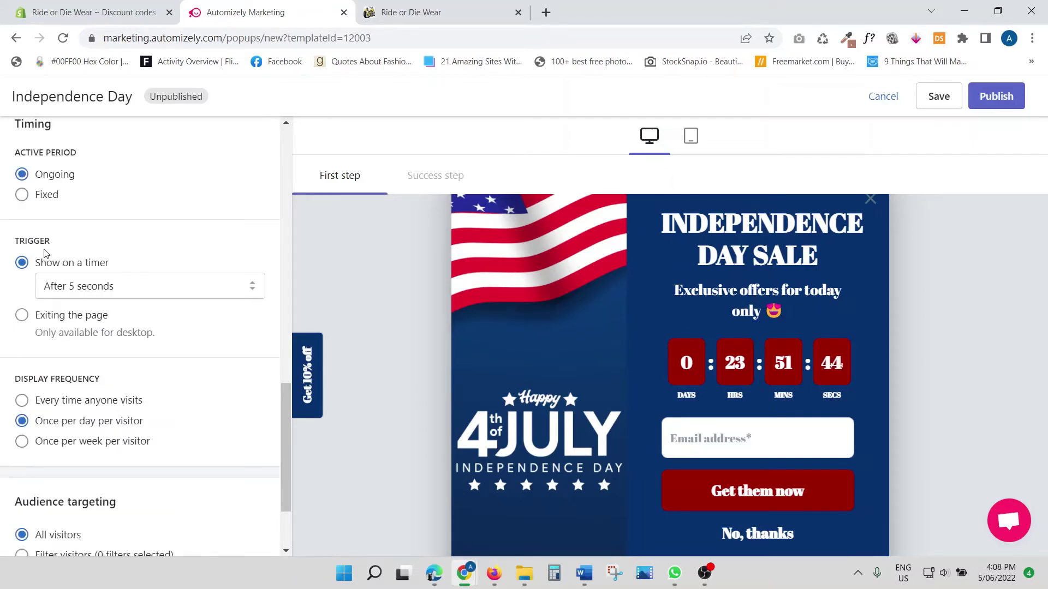
drag(57, 247, 14, 247)
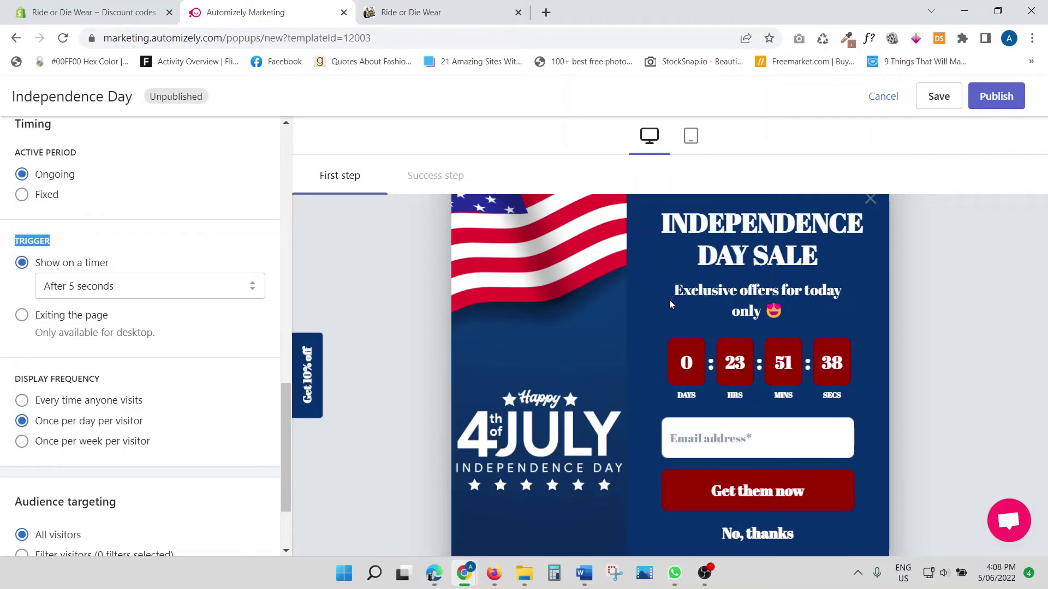
click(102, 292)
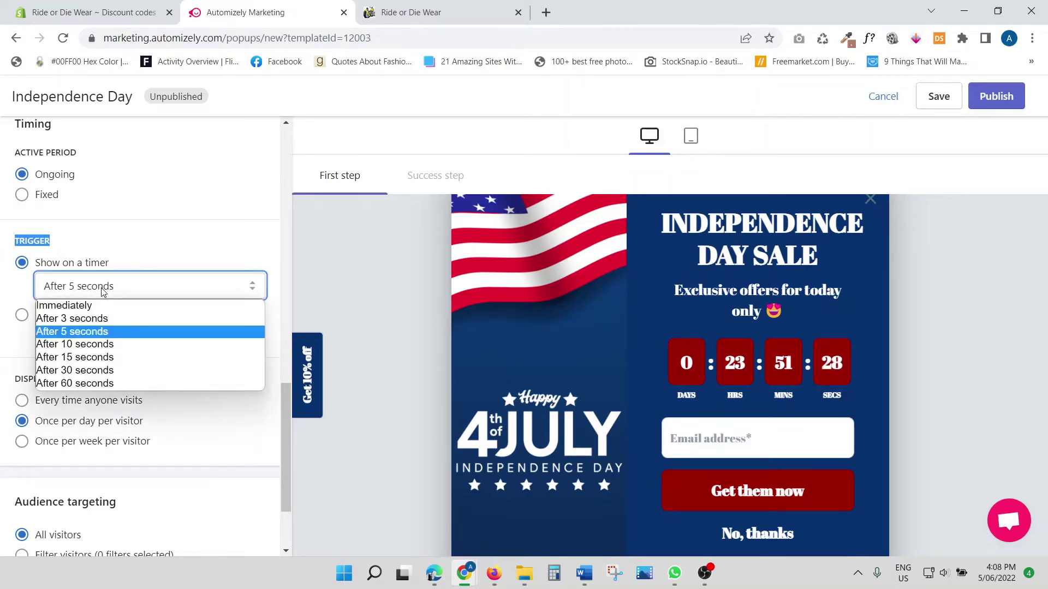
click(75, 307)
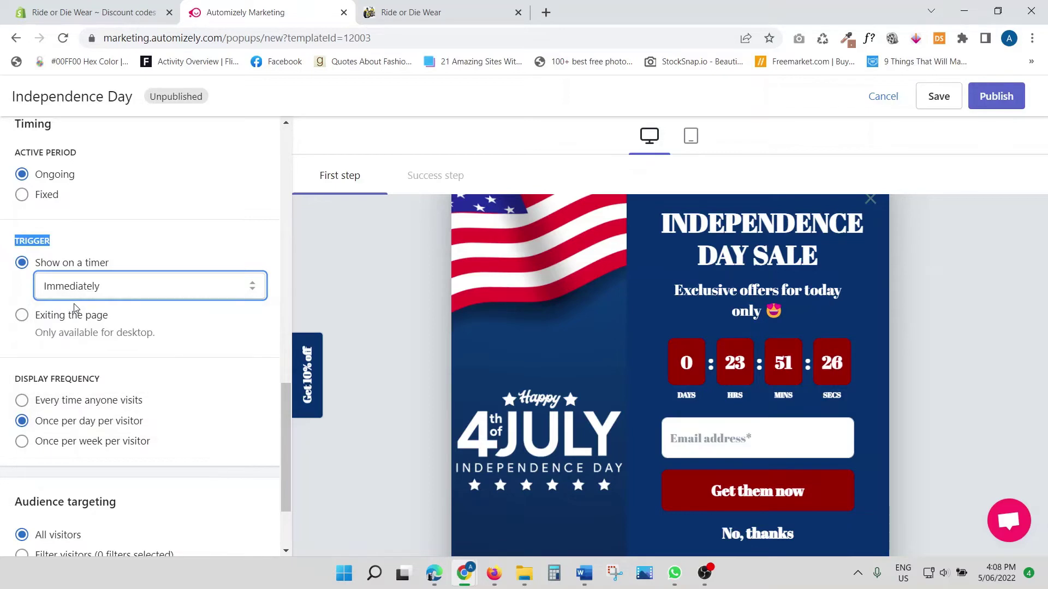
click(82, 291)
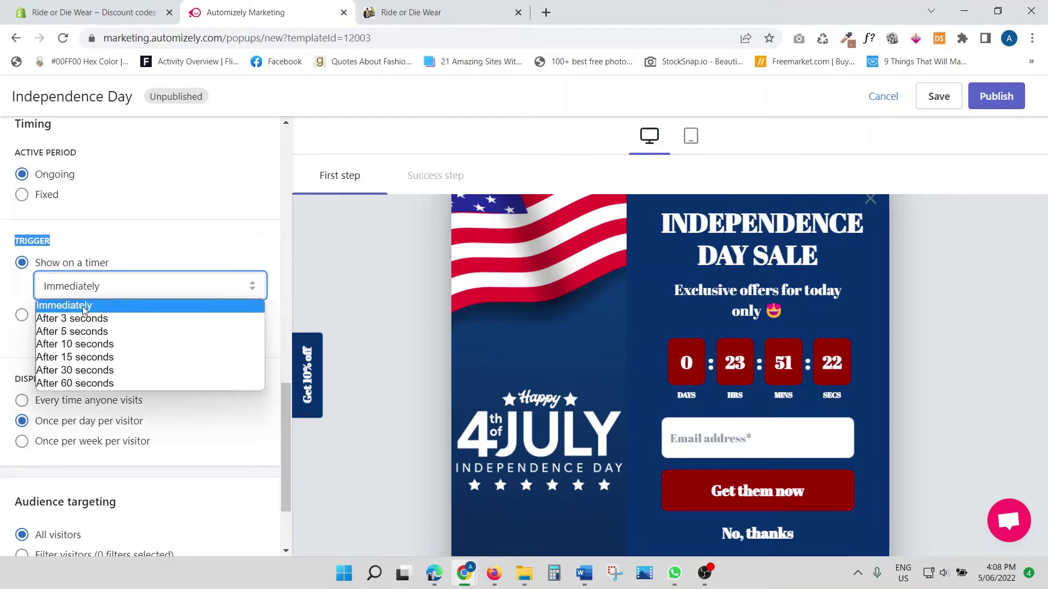
click(83, 307)
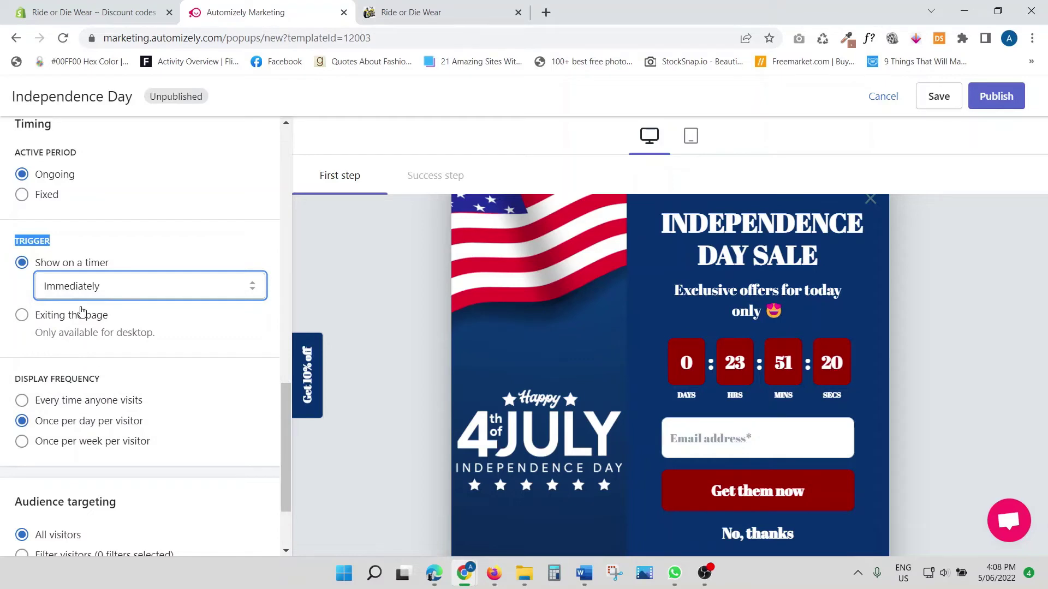
click(22, 317)
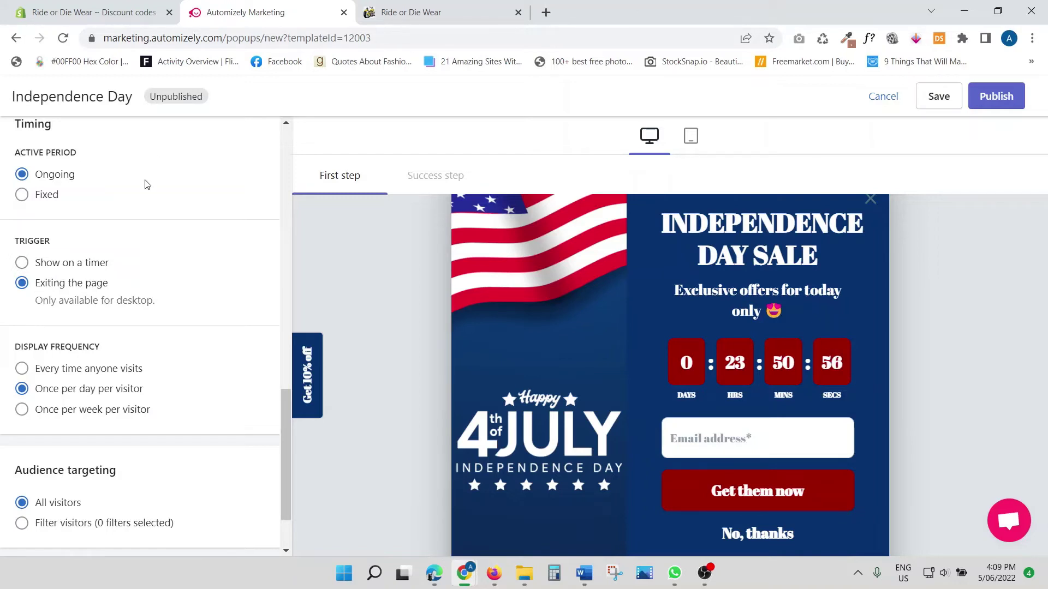
click(24, 264)
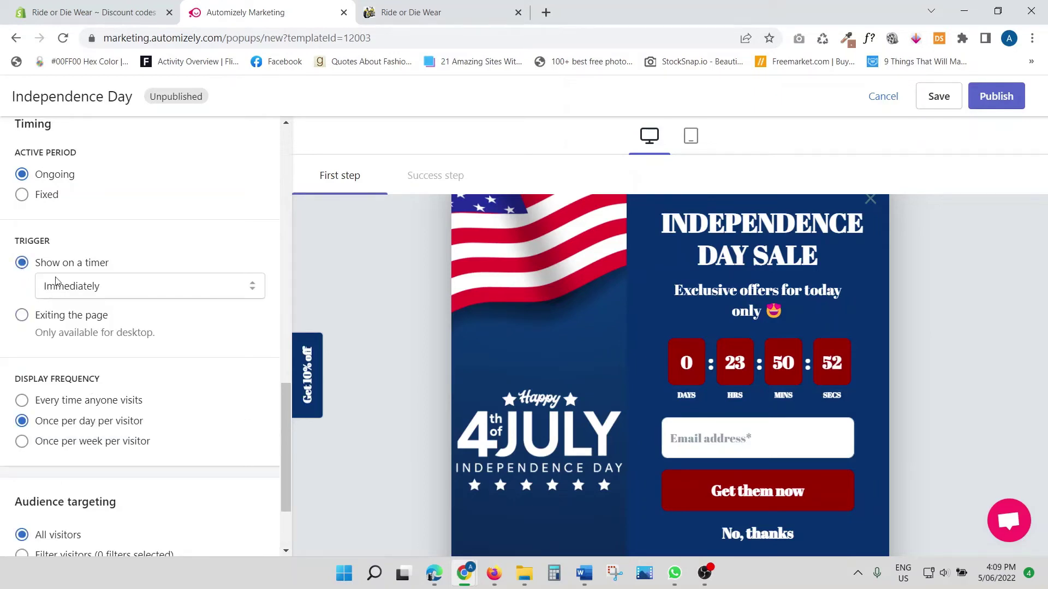
Set the popup's display frequency to Every time anyone visits
scroll(123, 349, down, 2)
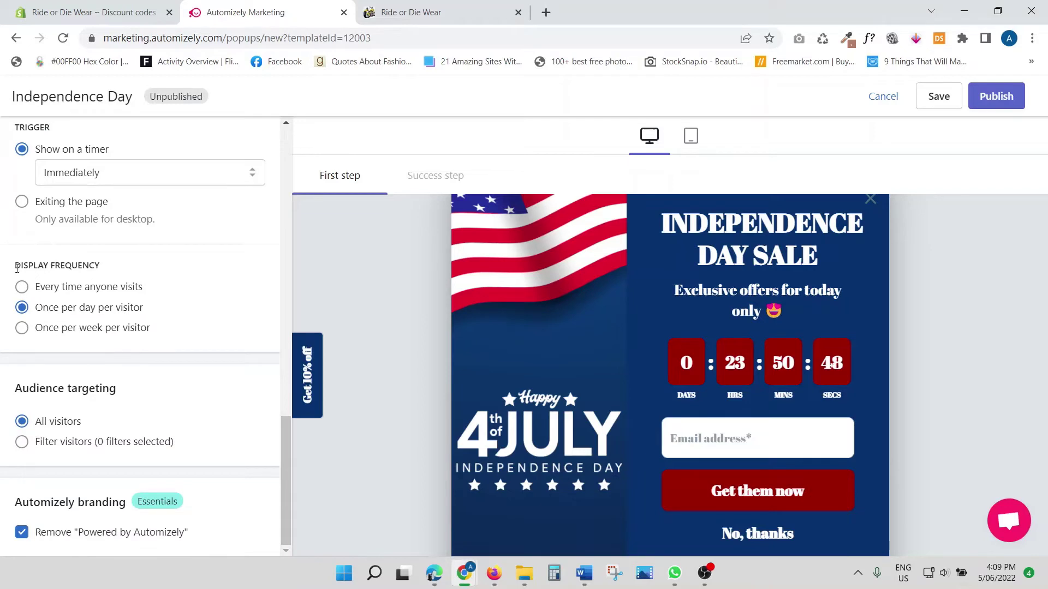
drag(17, 268, 128, 265)
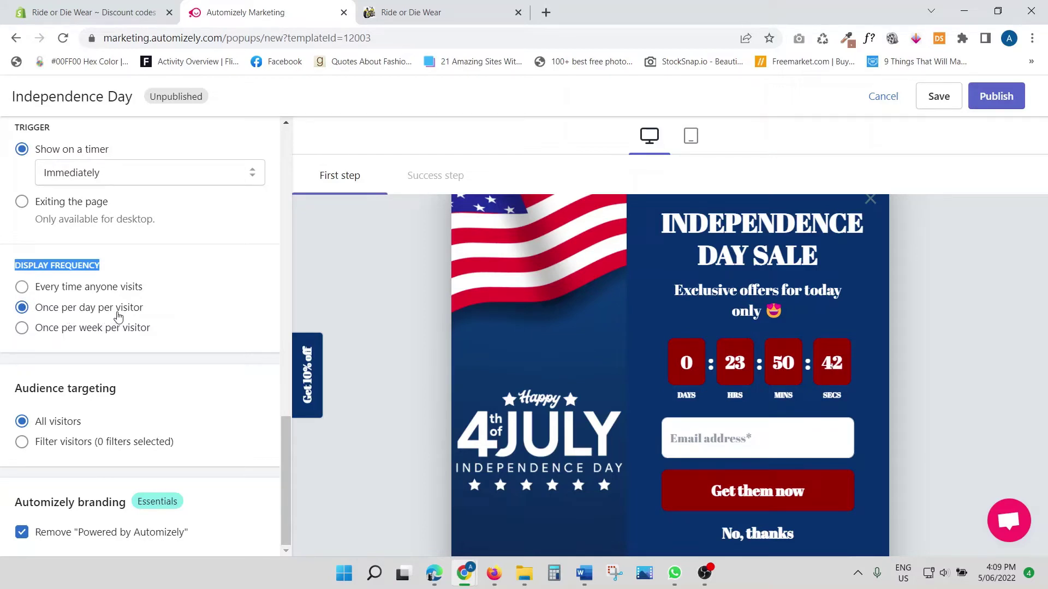
click(22, 287)
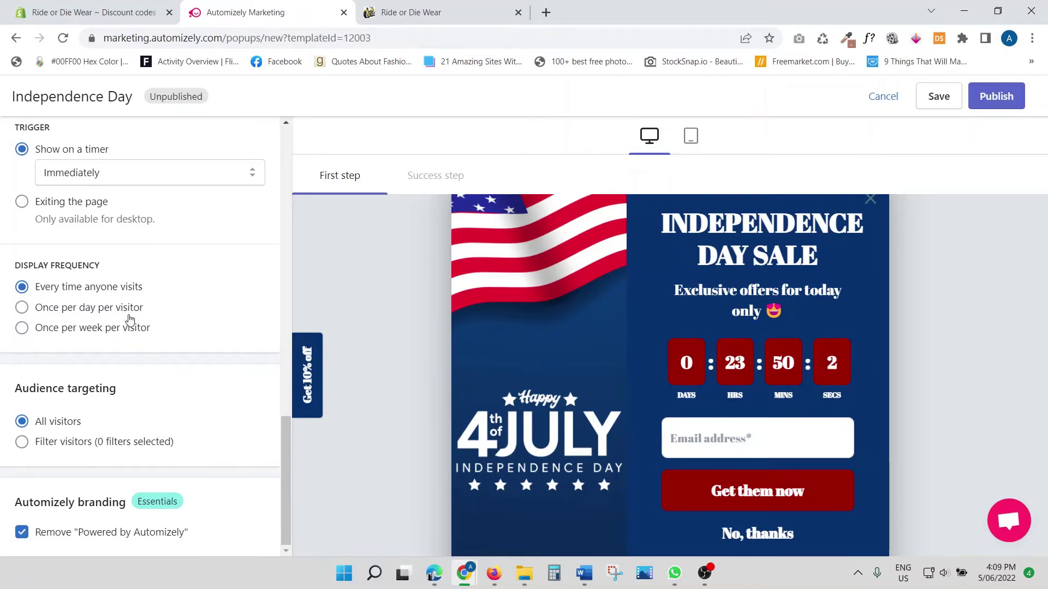
In the popup's first-step text settings, try removing the Email address form field and enable the First name and last name field
scroll(171, 303, up, 15)
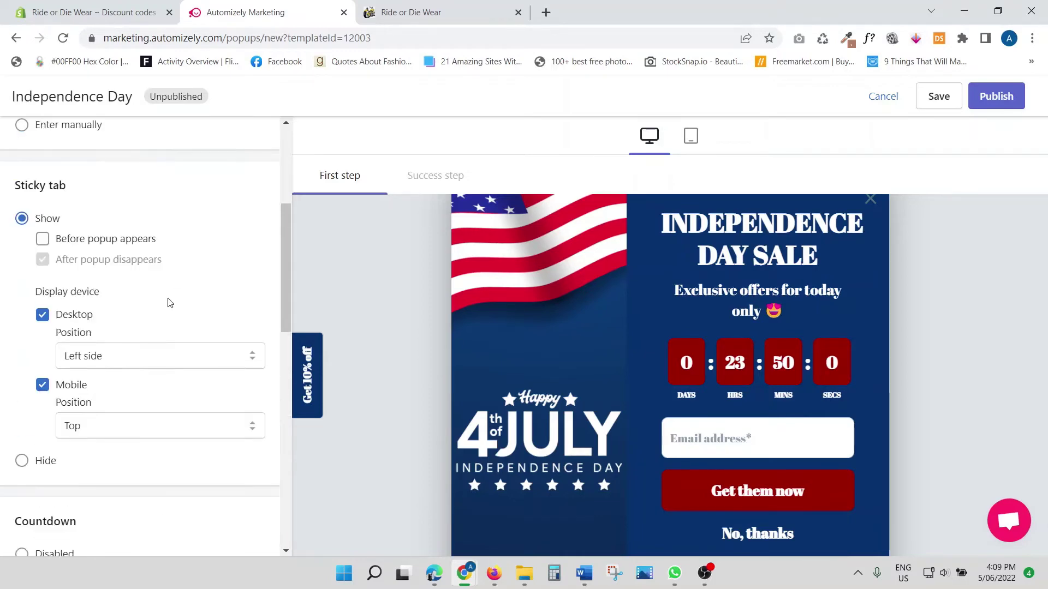
scroll(171, 303, up, 3)
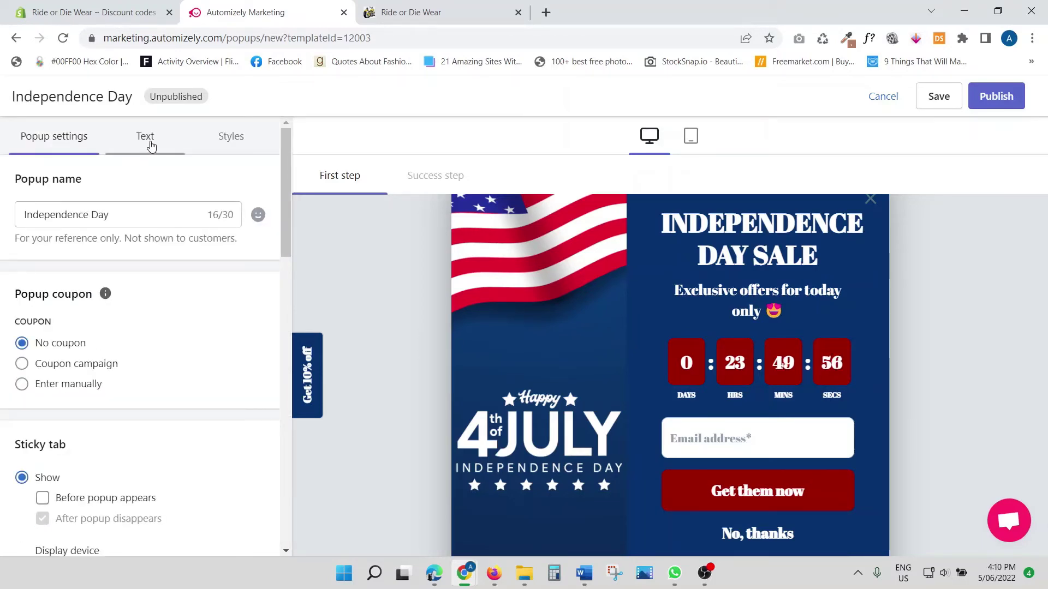
click(151, 146)
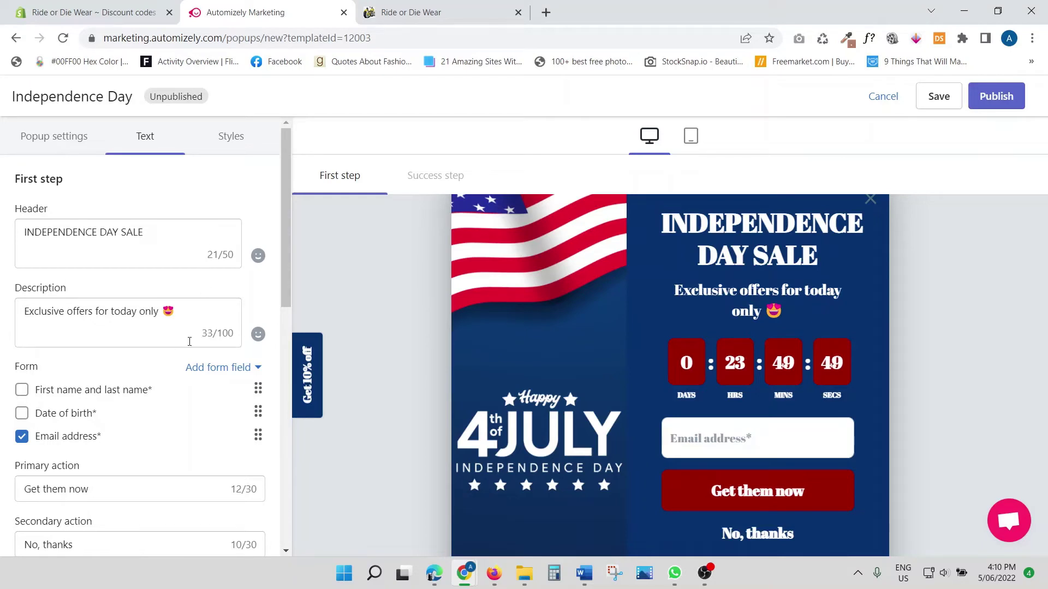
scroll(171, 372, down, 1)
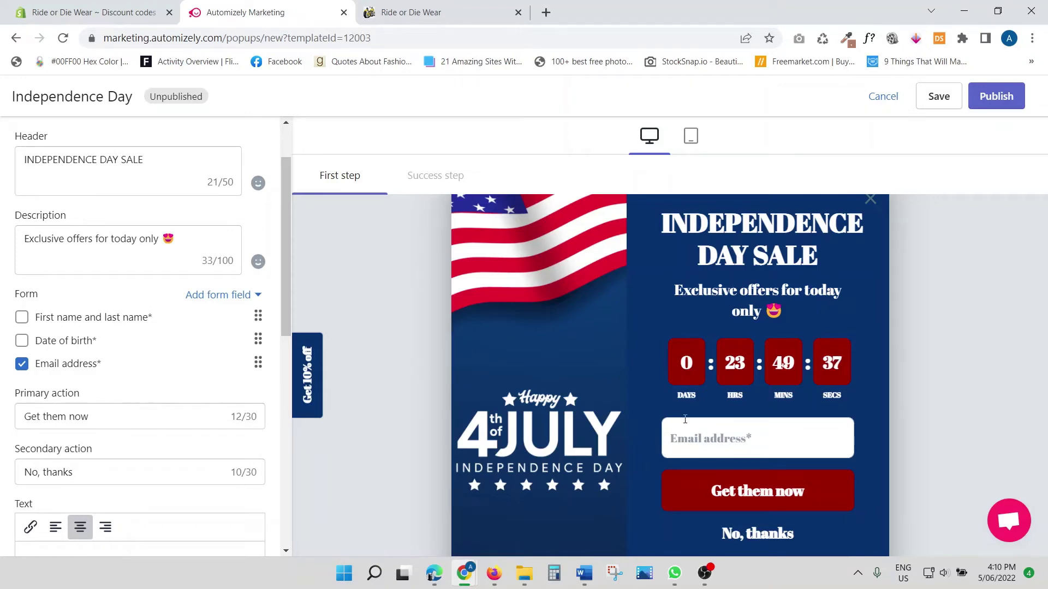
click(729, 429)
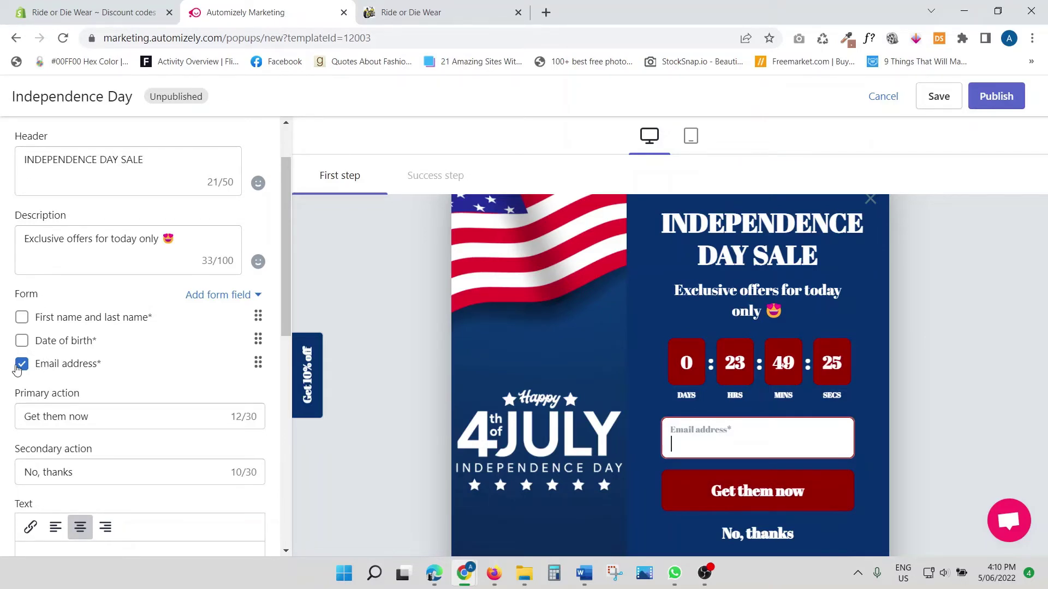
click(22, 365)
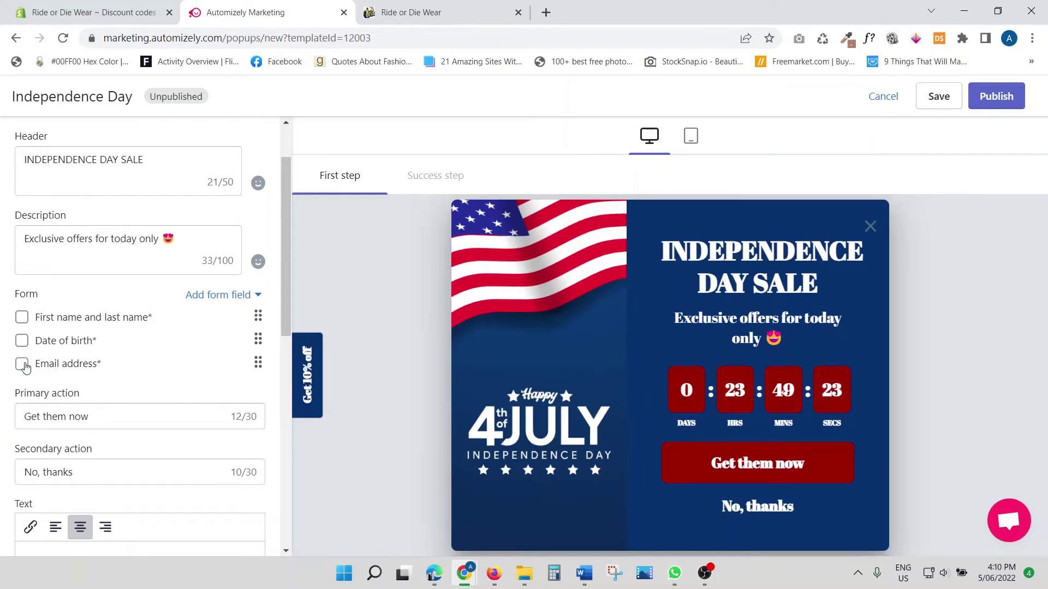
click(22, 316)
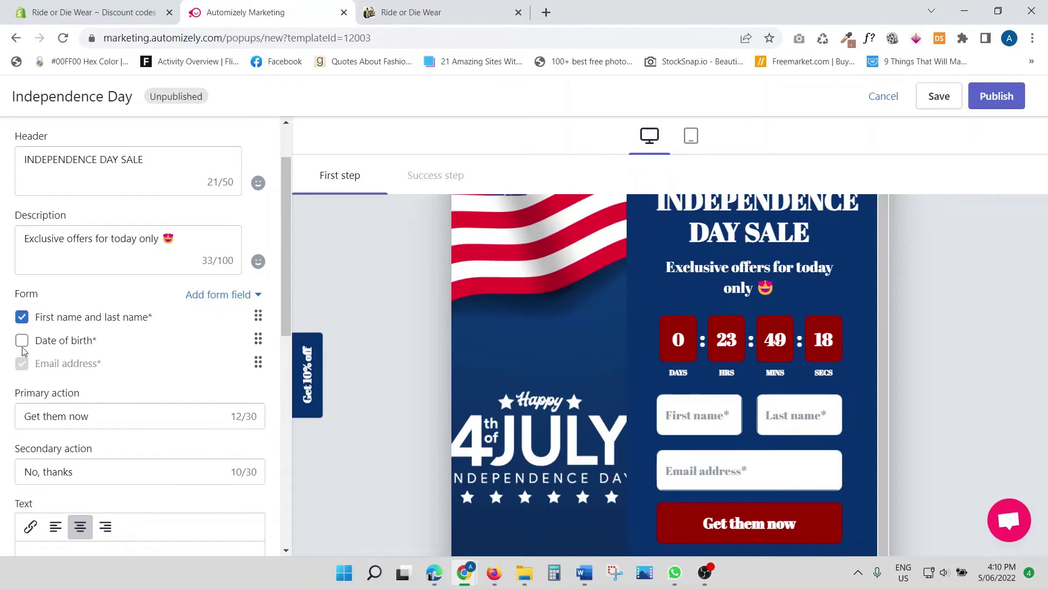
Try enabling the Date of birth form field, and leave the name, date of birth and Email address fields all disabled
click(22, 341)
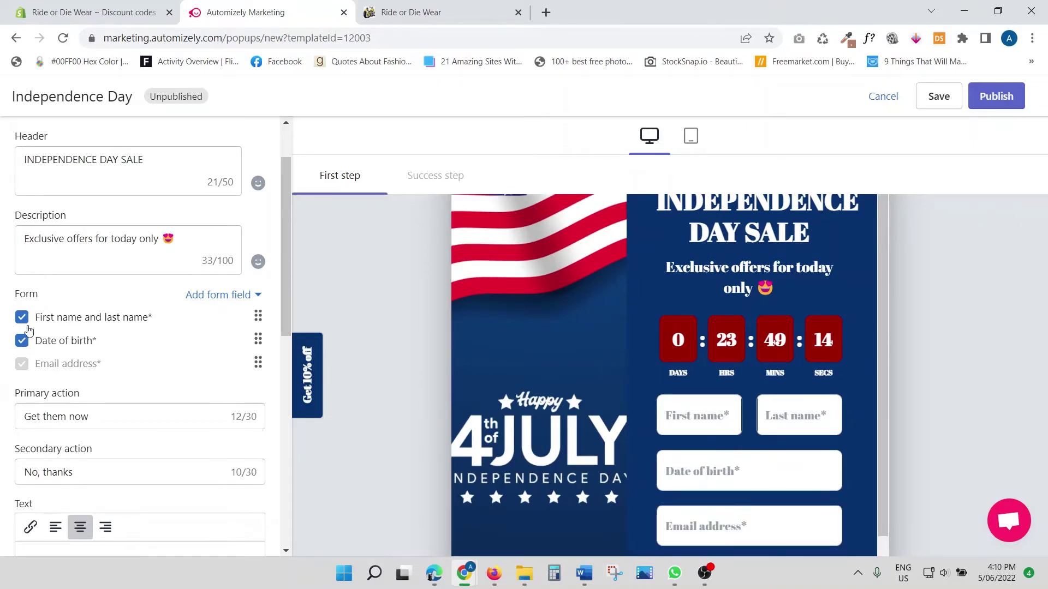
click(22, 320)
click(22, 341)
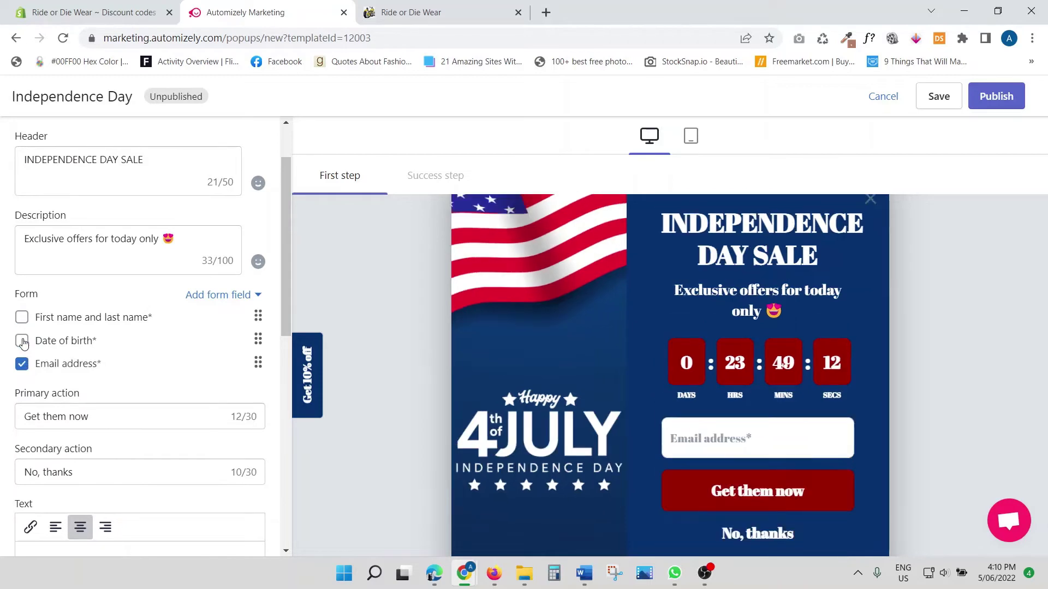
click(22, 364)
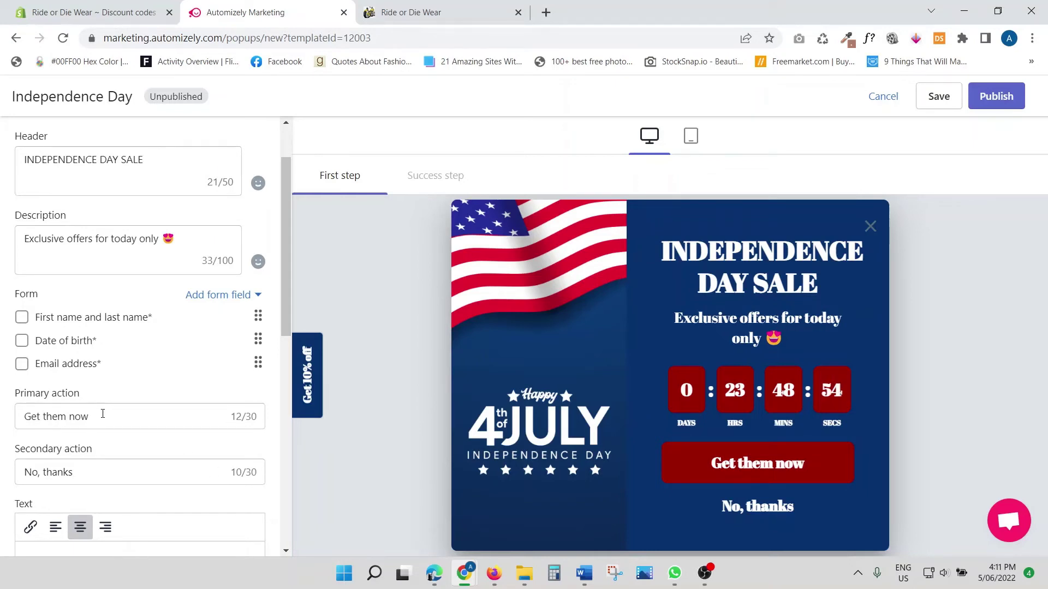
Clear the first step's primary action and secondary action texts so both are empty
scroll(103, 414, down, 2)
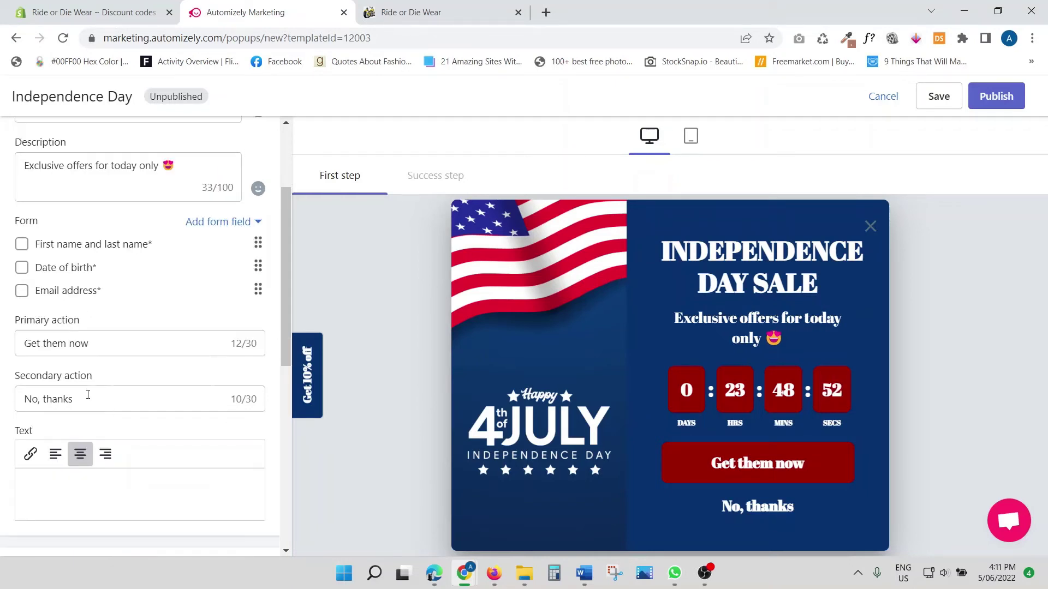
drag(96, 344, 2, 349)
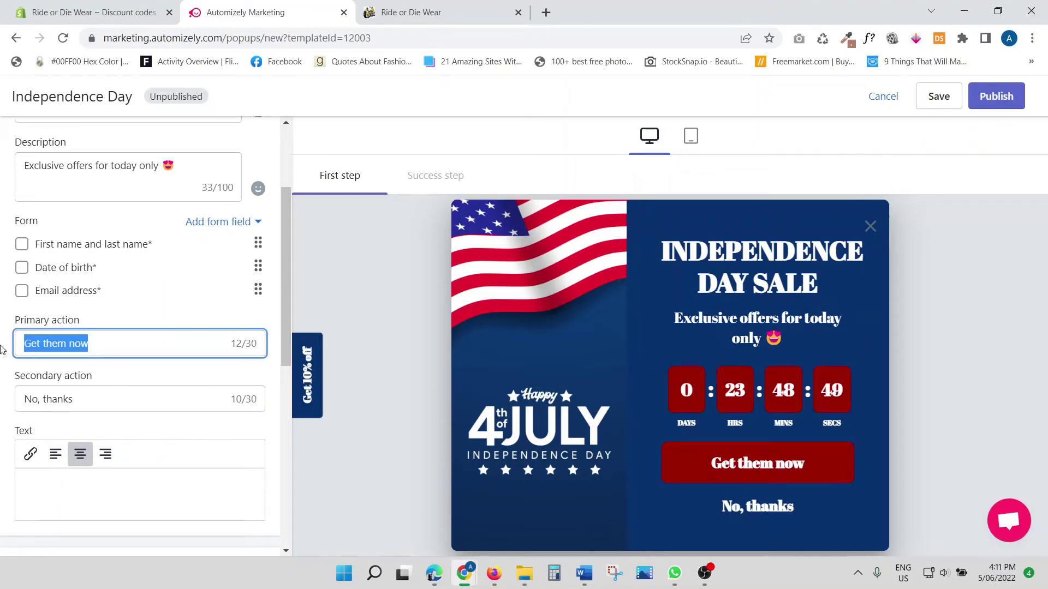
key(BackSpace)
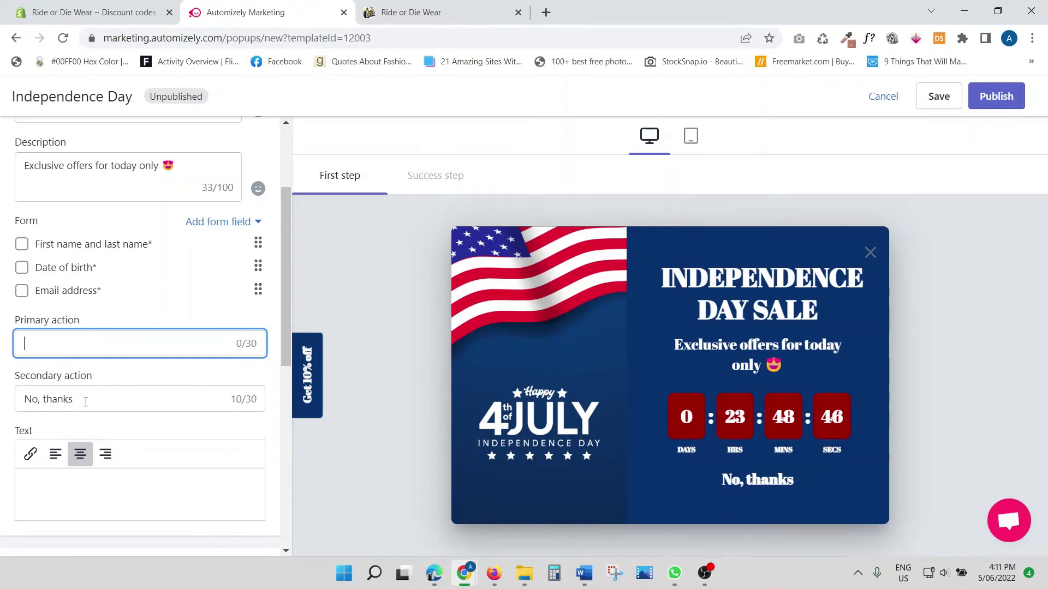
drag(86, 402, 2, 401)
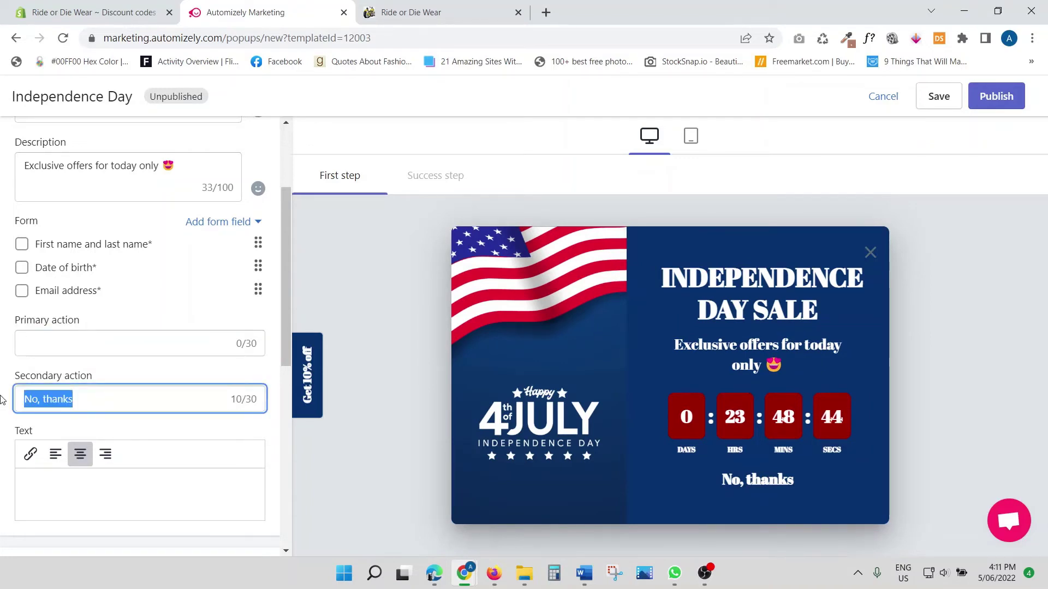
key(BackSpace)
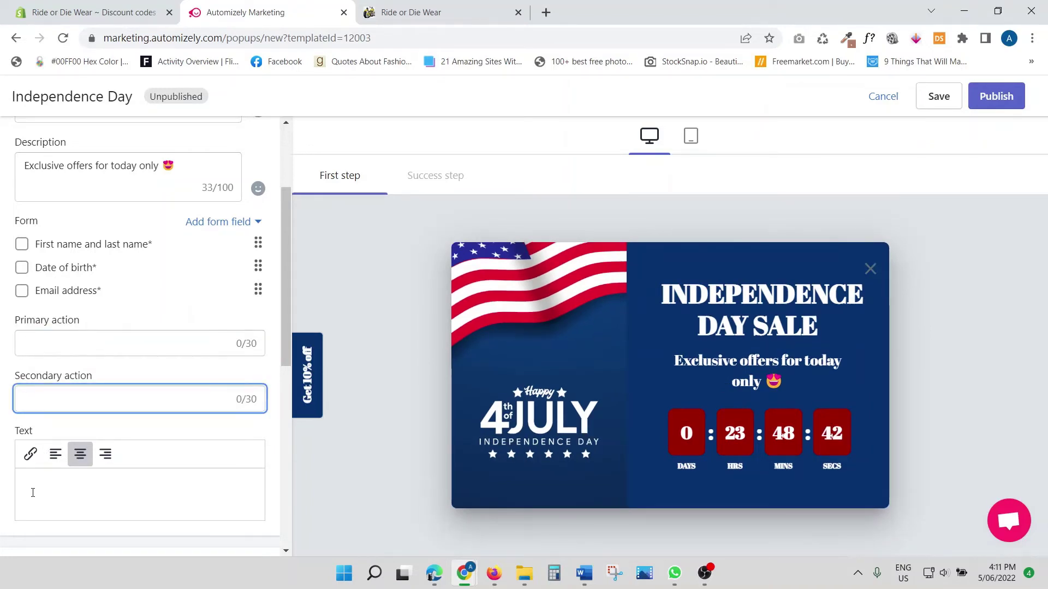
Change the sticky tab's description to "Get 20% off"
scroll(101, 346, up, 1)
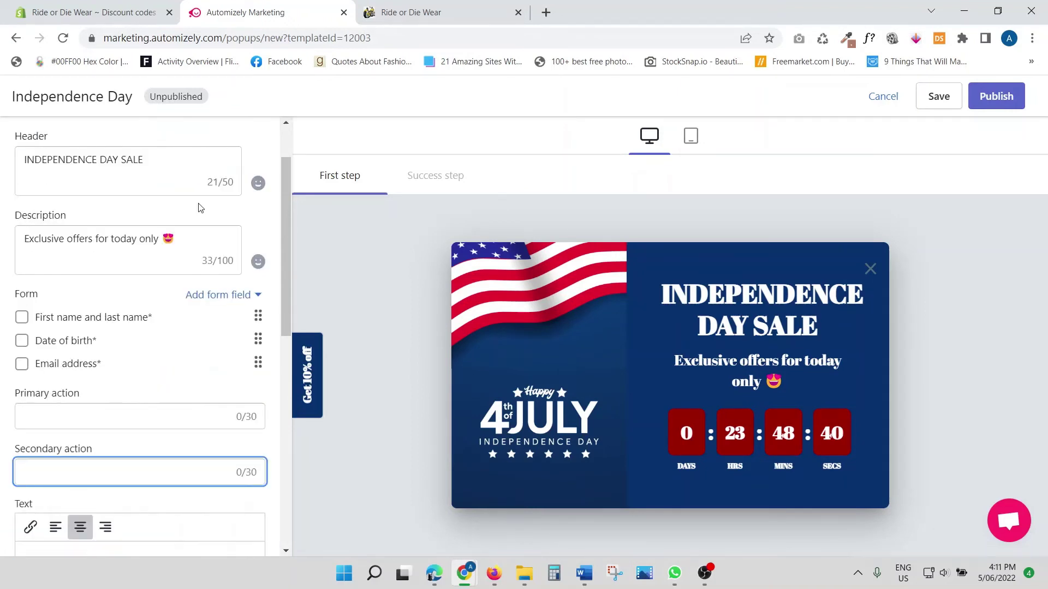
scroll(105, 228, down, 4)
scroll(106, 228, down, 1)
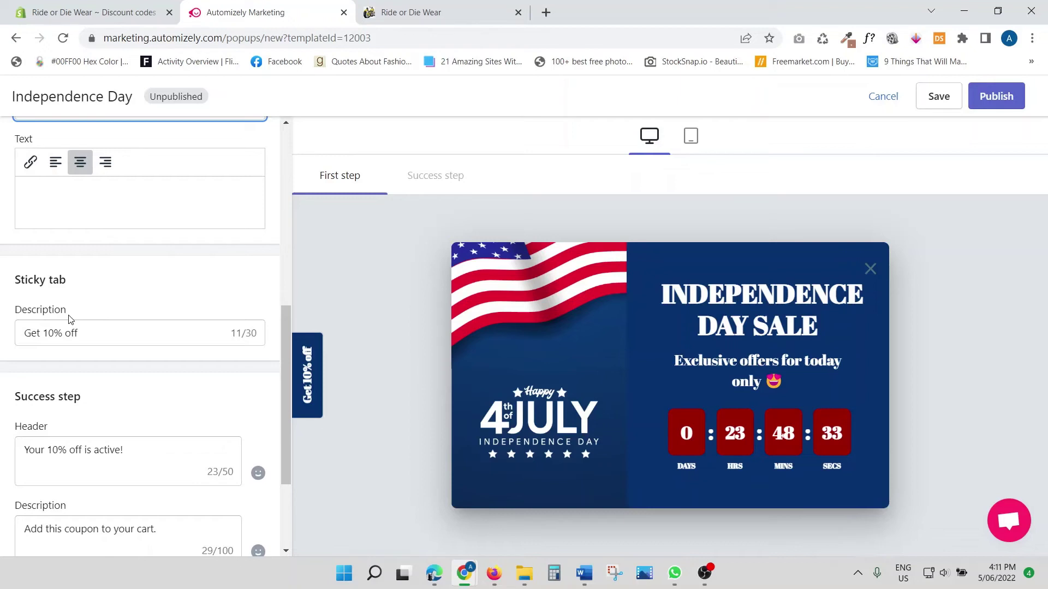
click(43, 332)
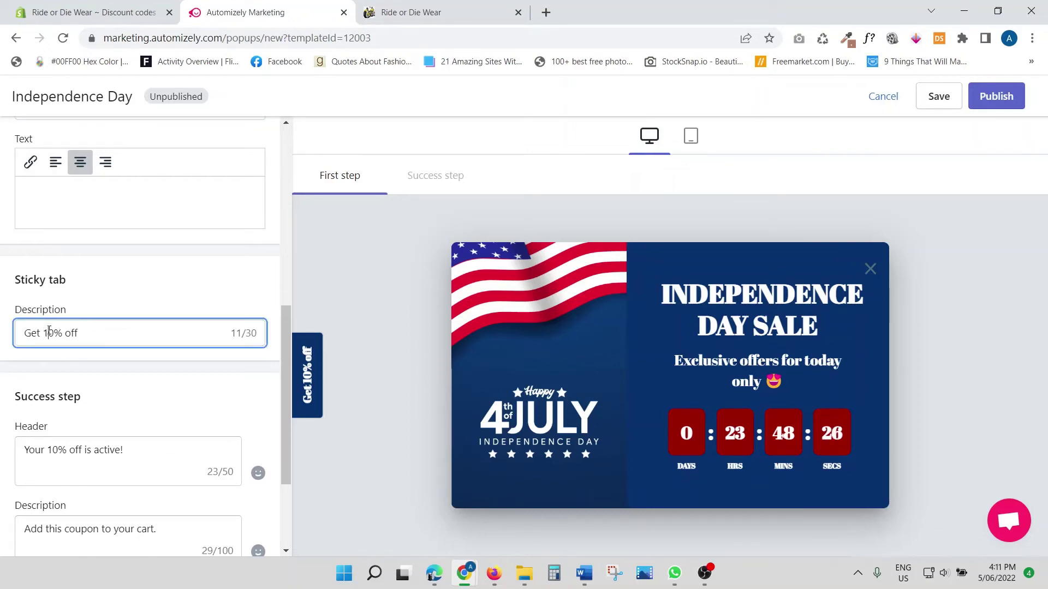
key(Delete)
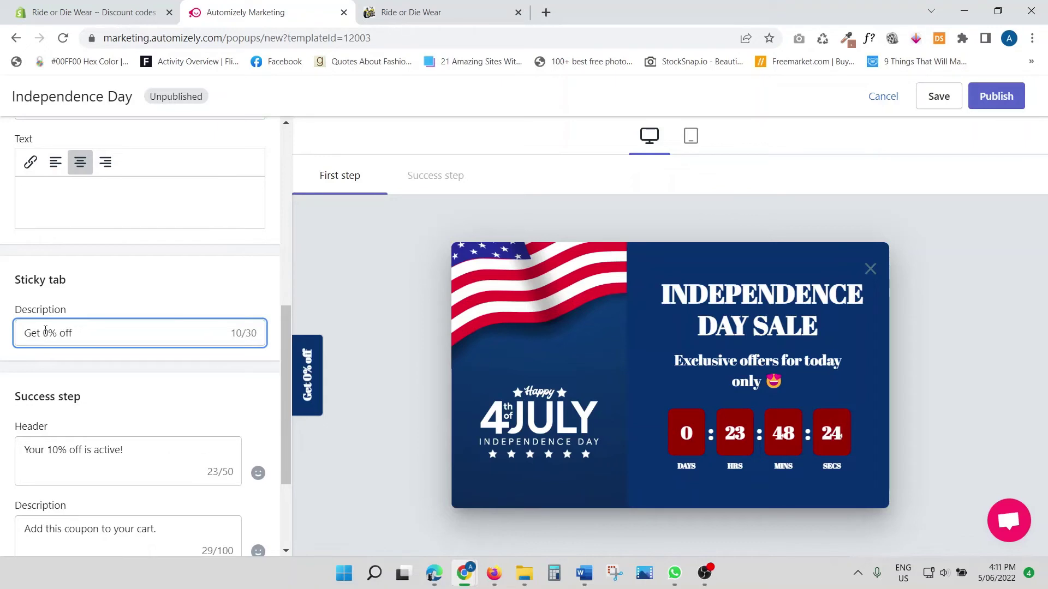
text(2)
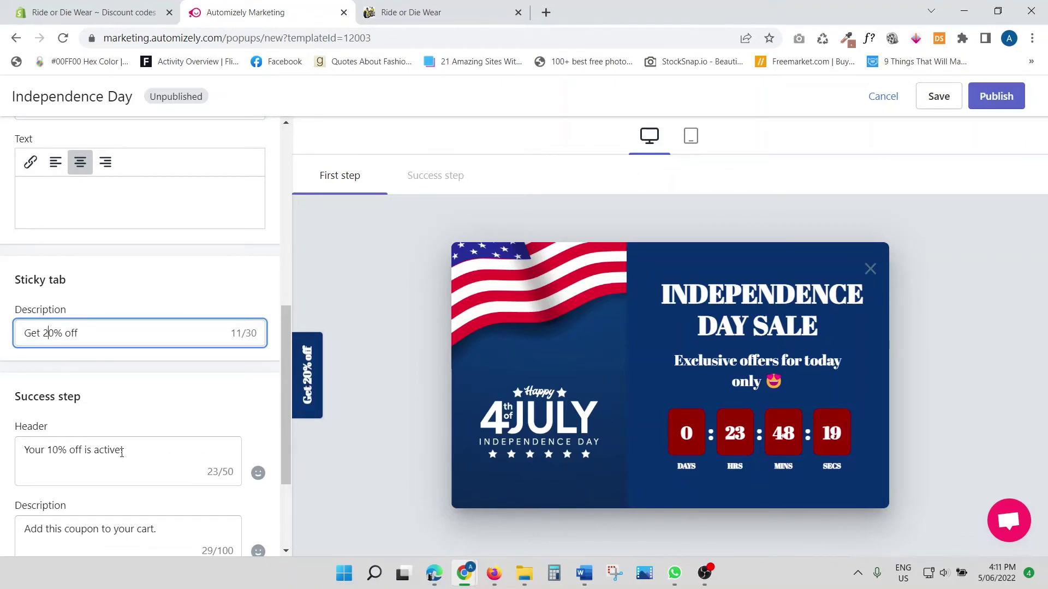
Replace the first step's description with "Use Code 'HOLIDAY'"
scroll(125, 456, down, 3)
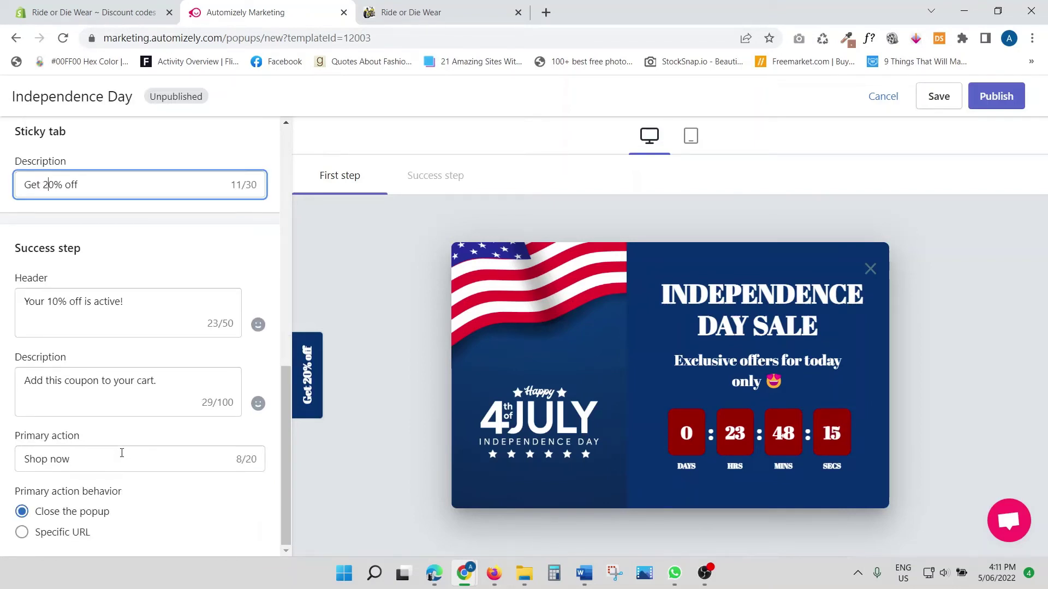
scroll(122, 453, up, 1)
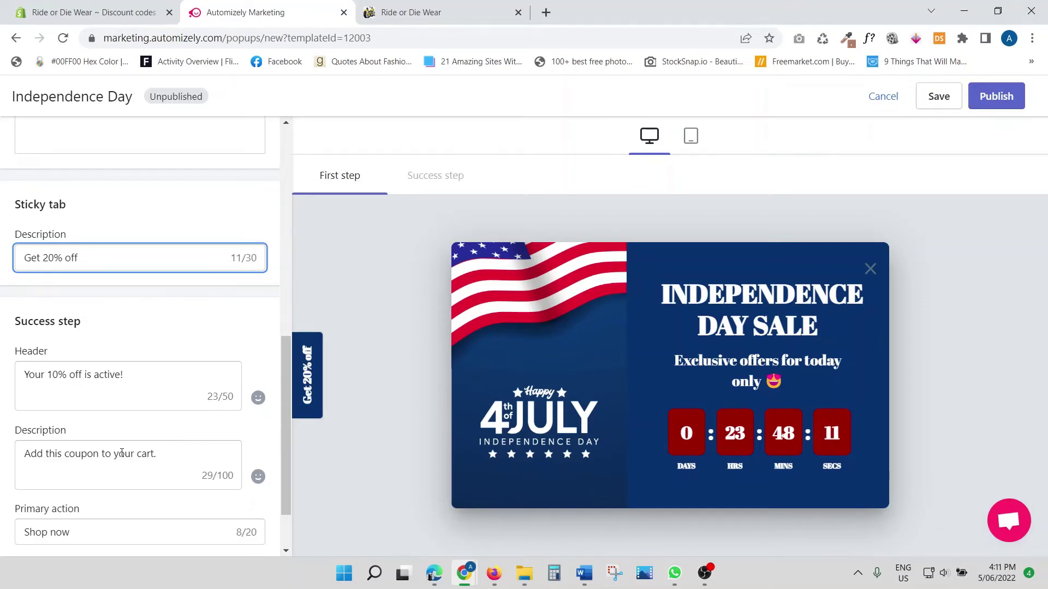
scroll(121, 452, up, 2)
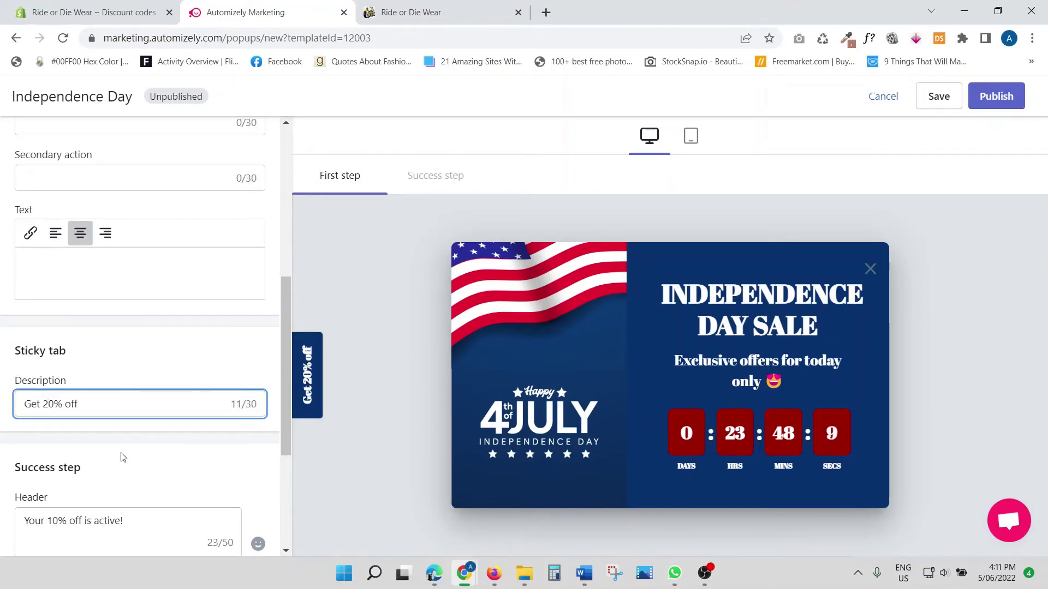
scroll(122, 454, up, 5)
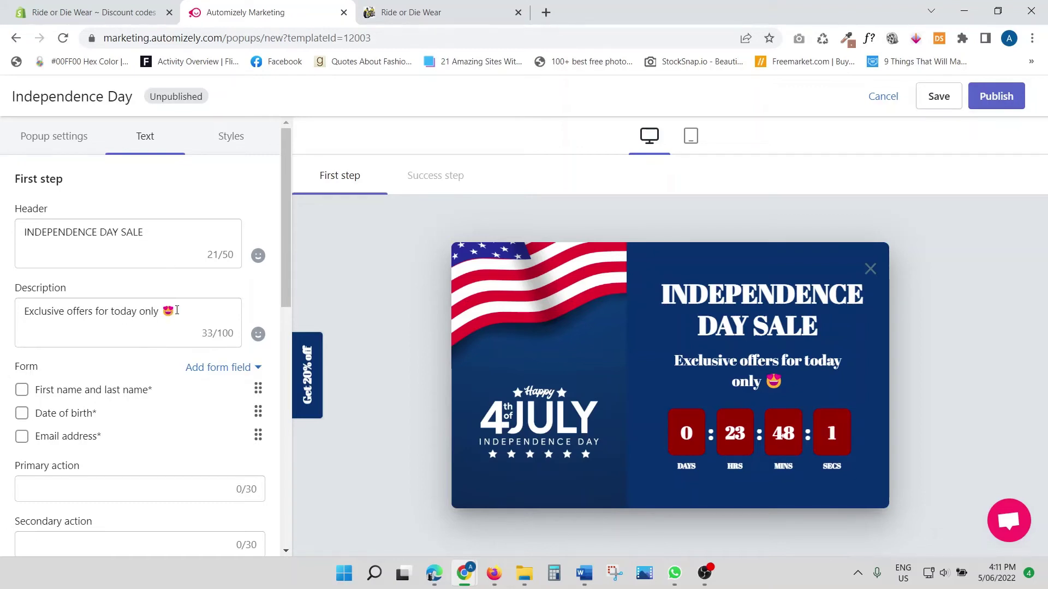
drag(177, 310, 6, 314)
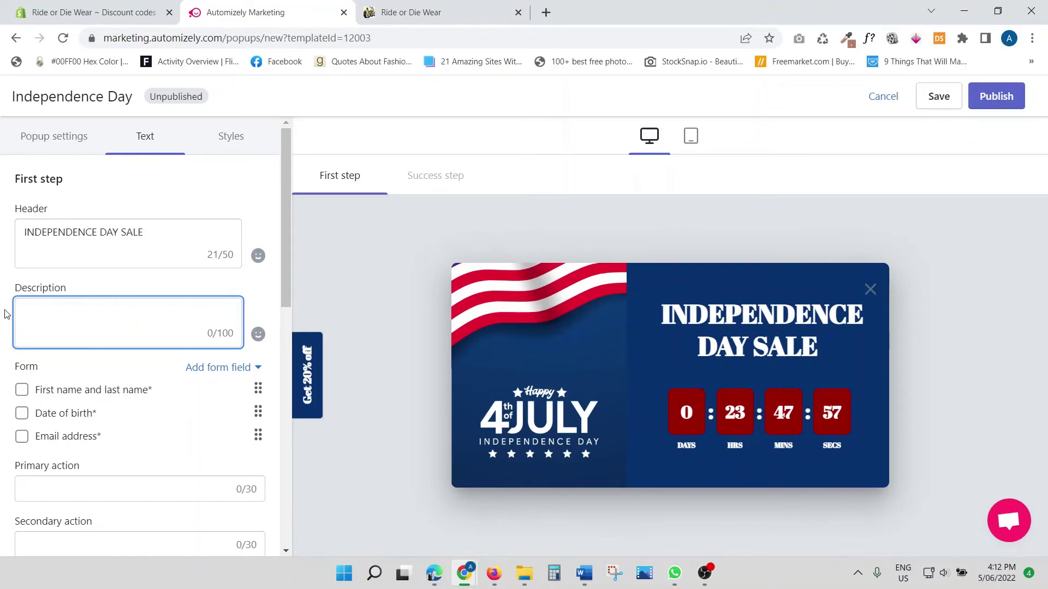
text(USe Code)
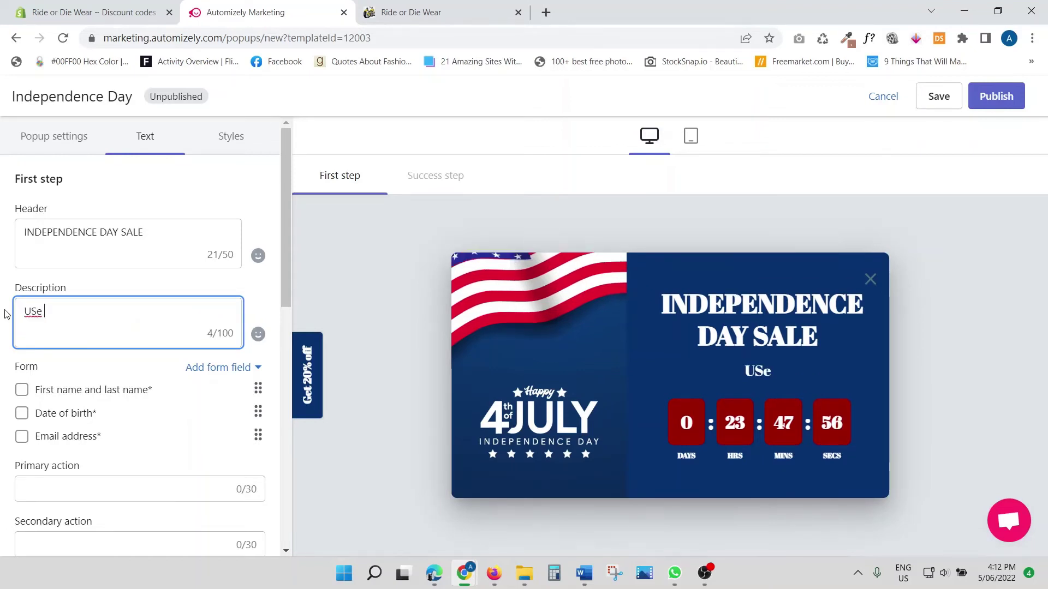
key(BackSpace)
key(BackSpace)
key(BackSpace)
key(BackSpace)
key(BackSpace)
key(BackSpace)
key(BackSpace)
text(se Code )
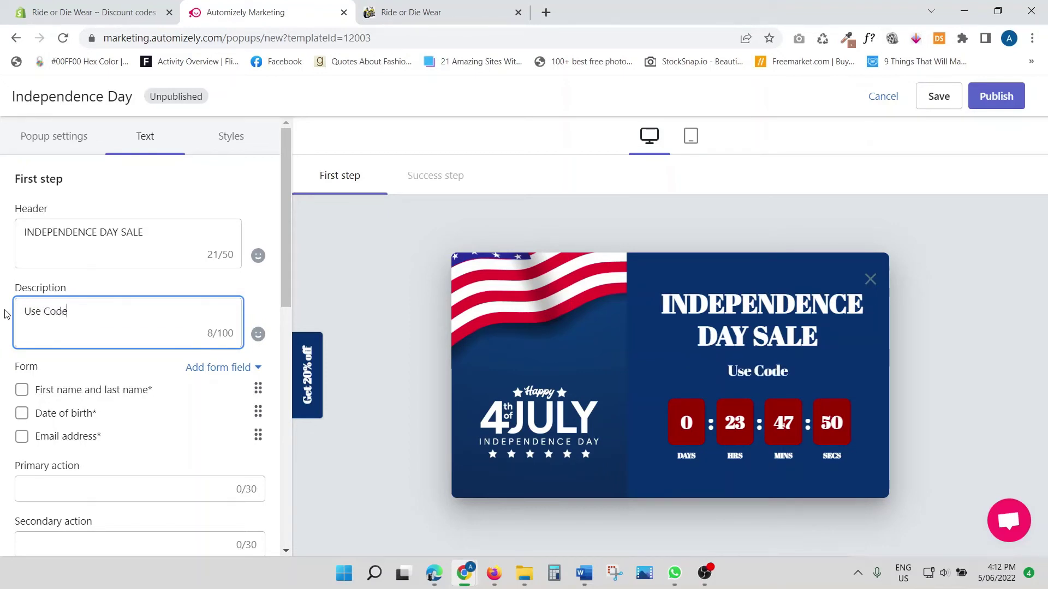
text(')
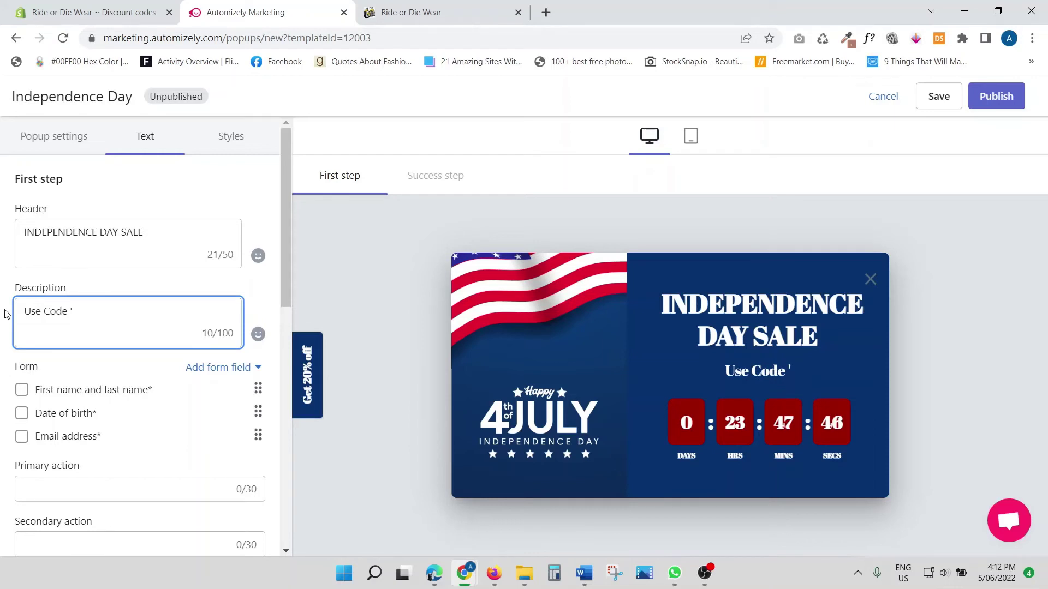
text(h)
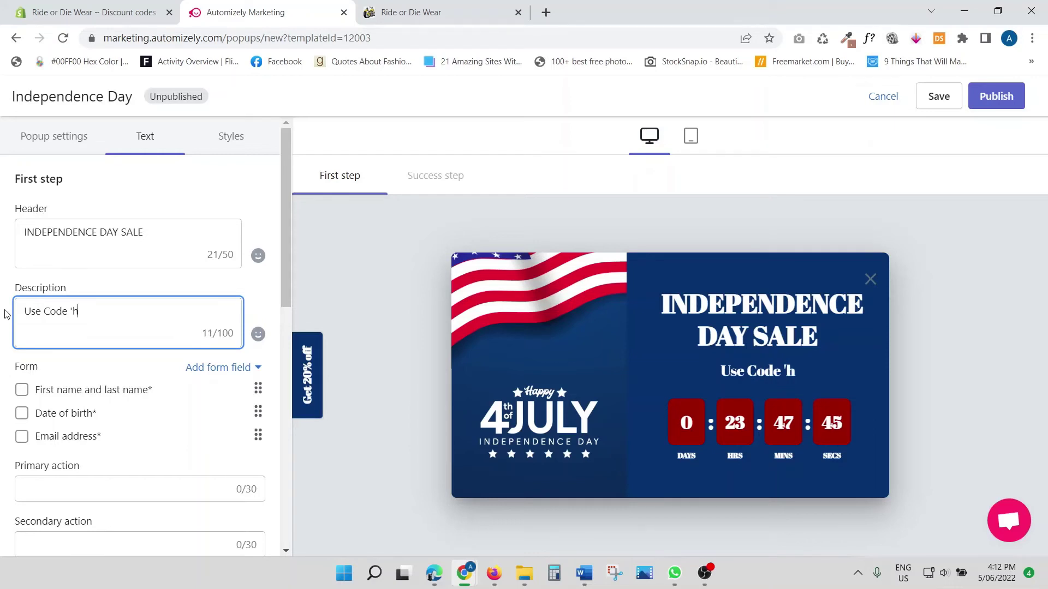
text(oliday)
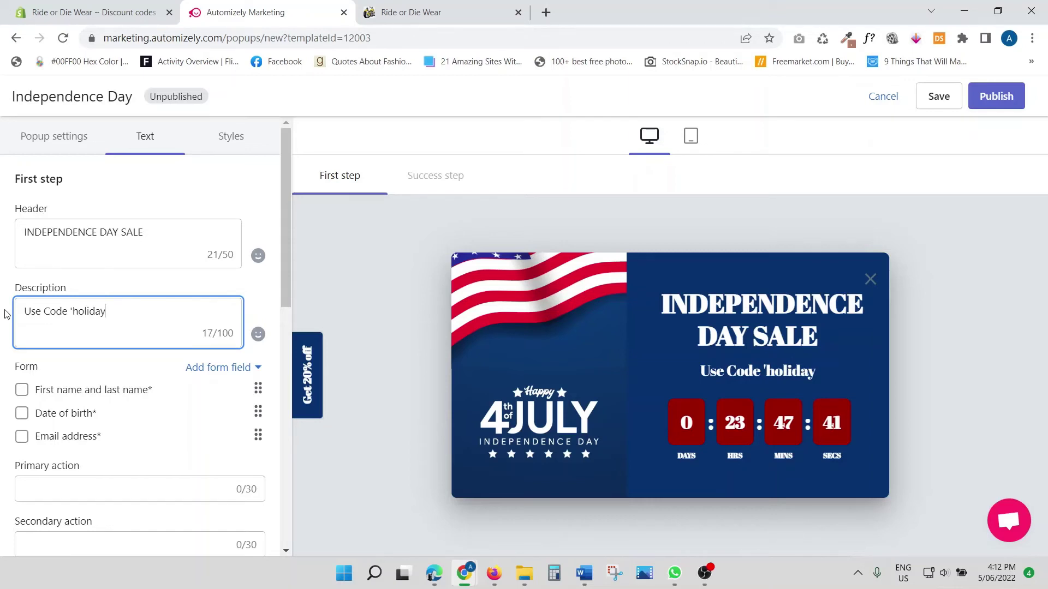
key(BackSpace)
key(BackSpace)
key(BackSpace)
key(BackSpace)
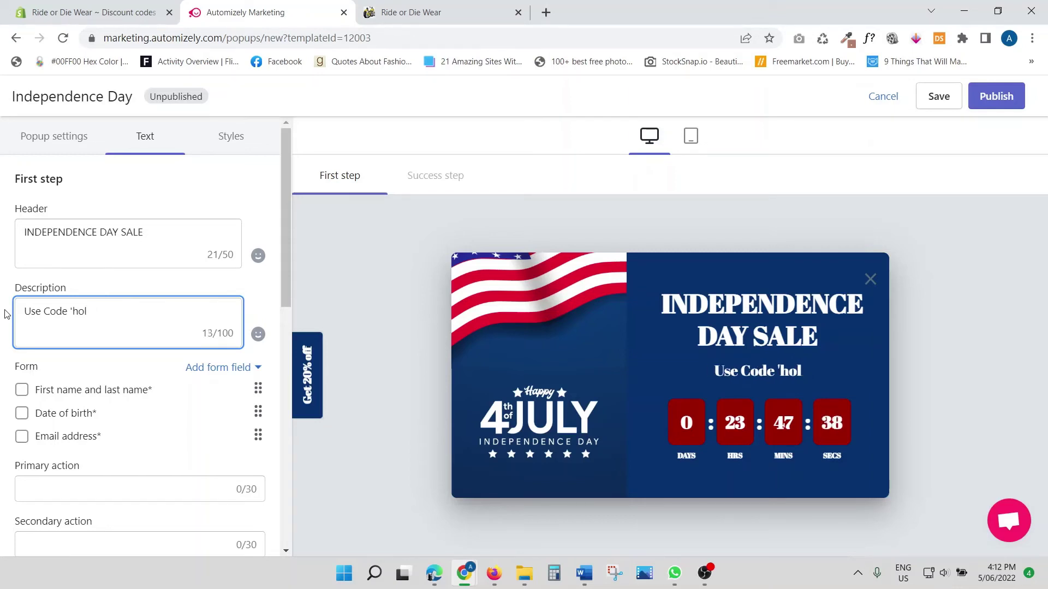
key(BackSpace)
key(BackSpace)
key(BackSpace)
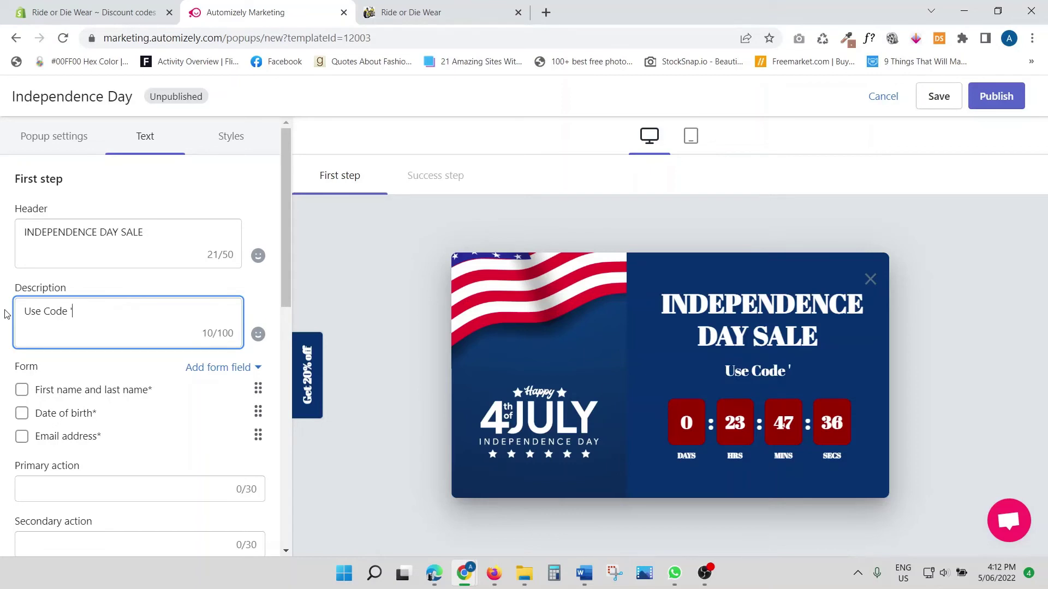
text(HOLIDAY)
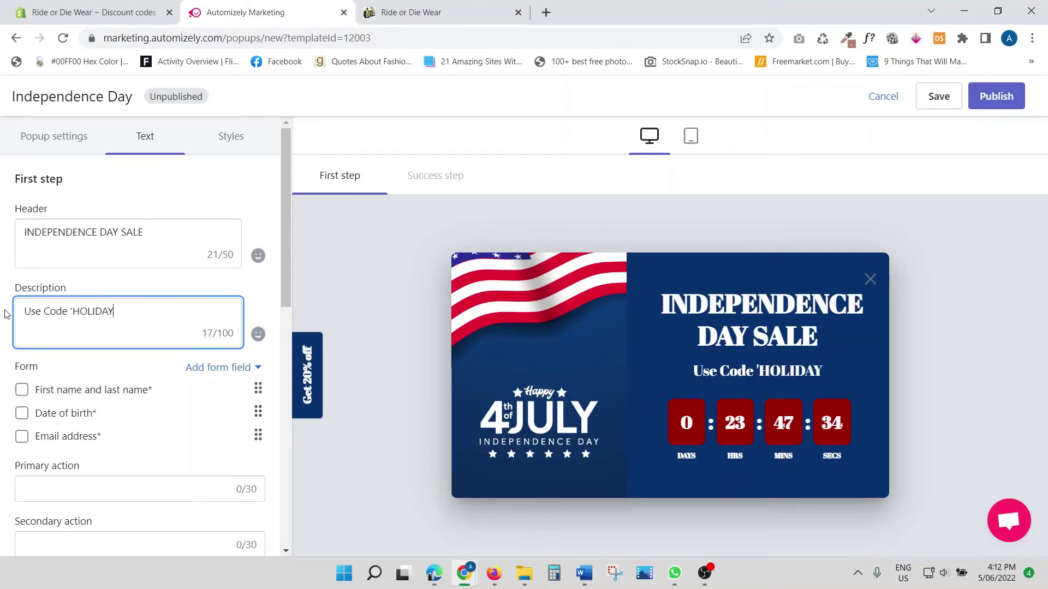
text(')
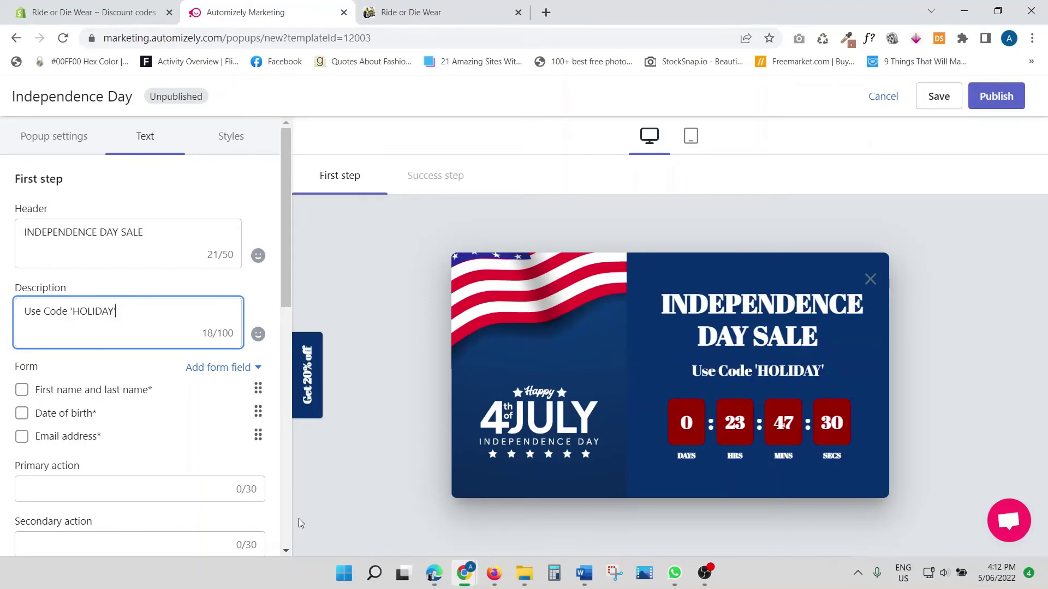
Append "20% OFF" to the first step's header on its own line below INDEPENDENCE DAY SALE
click(151, 233)
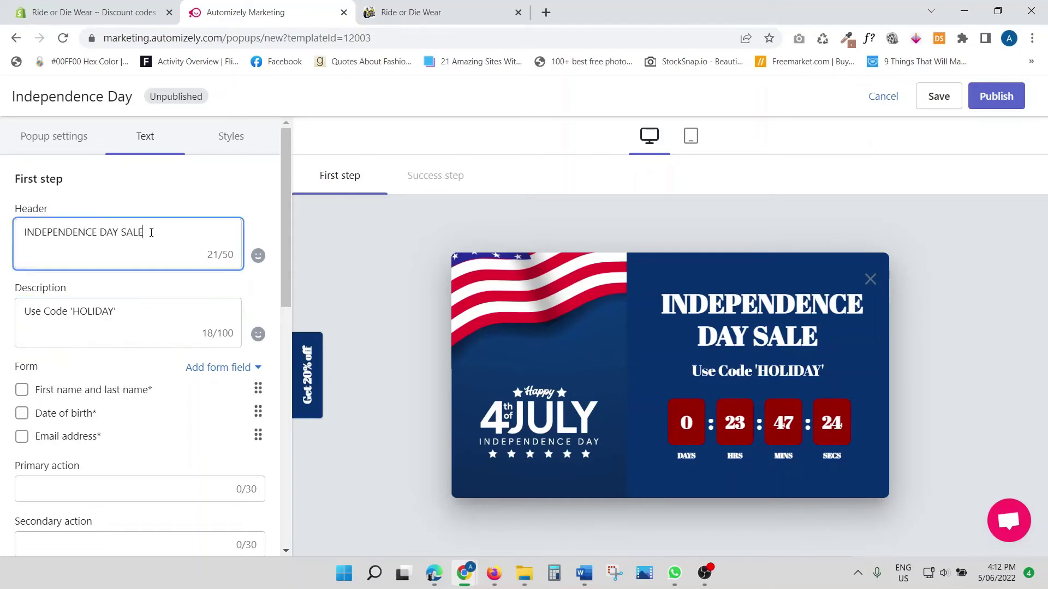
text(20%)
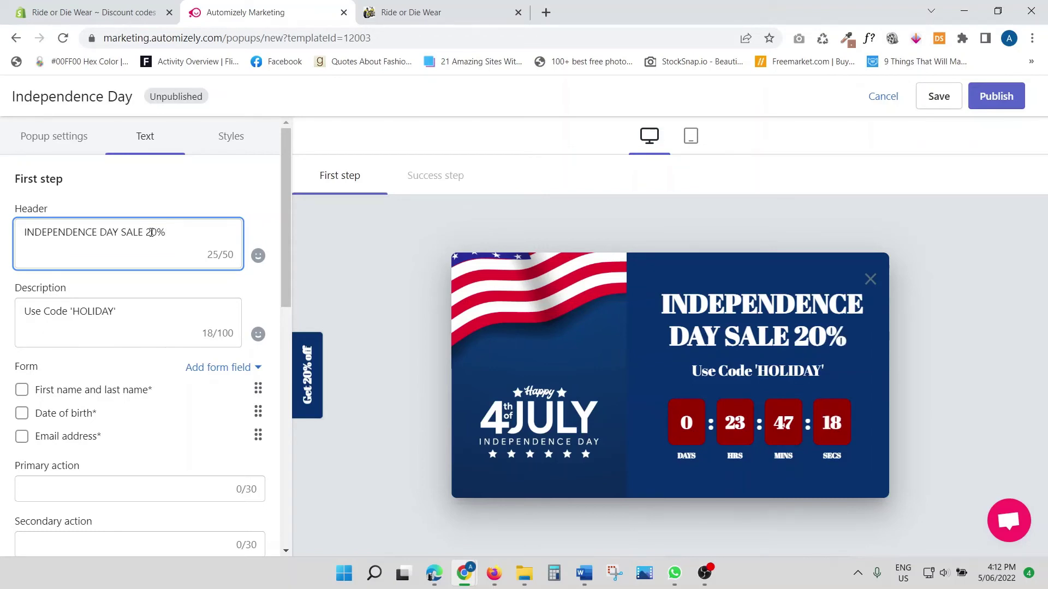
text( OFF)
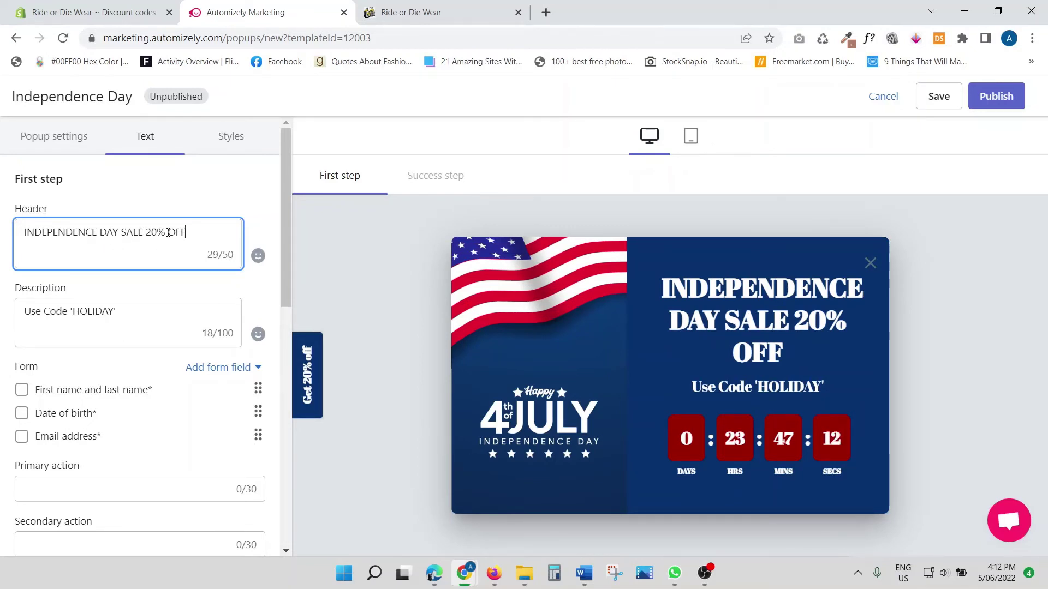
click(144, 233)
key(Return)
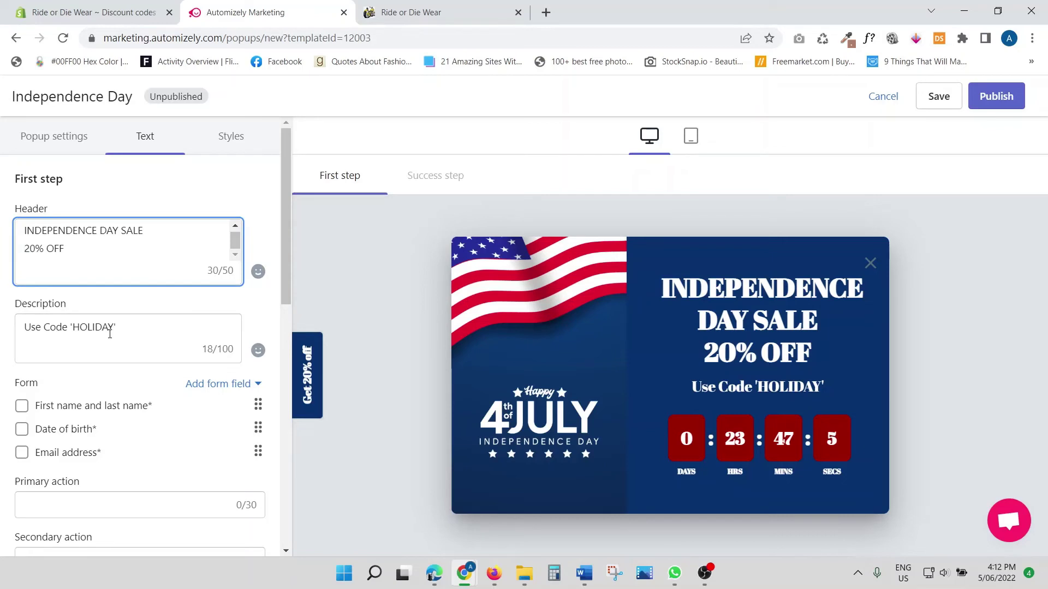
Check the remaining text settings down to the success step, and open the popup's style settings
scroll(109, 334, down, 3)
scroll(109, 334, down, 3)
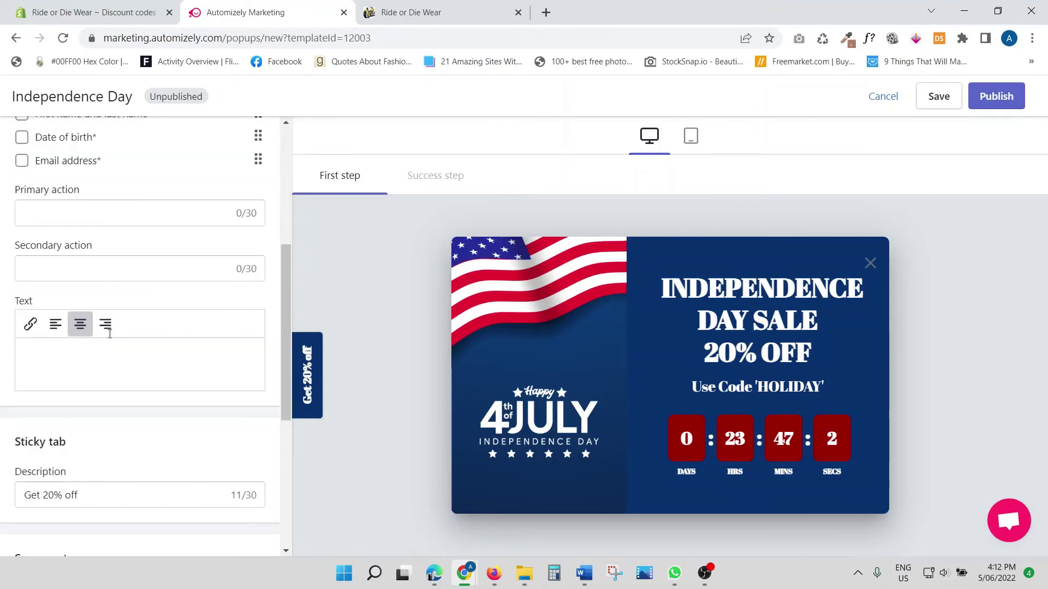
scroll(109, 334, down, 5)
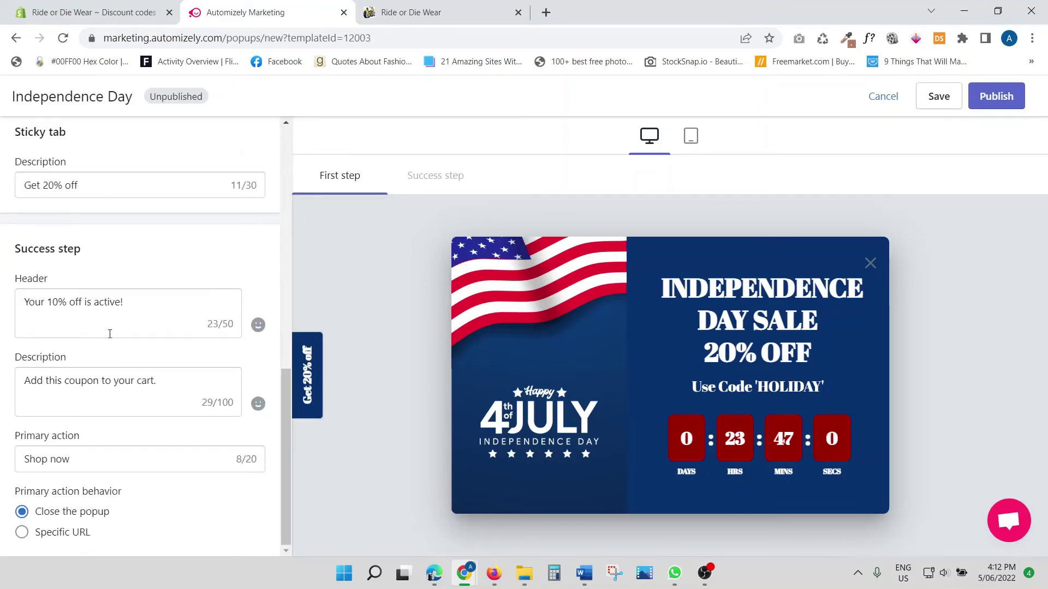
scroll(109, 334, up, 10)
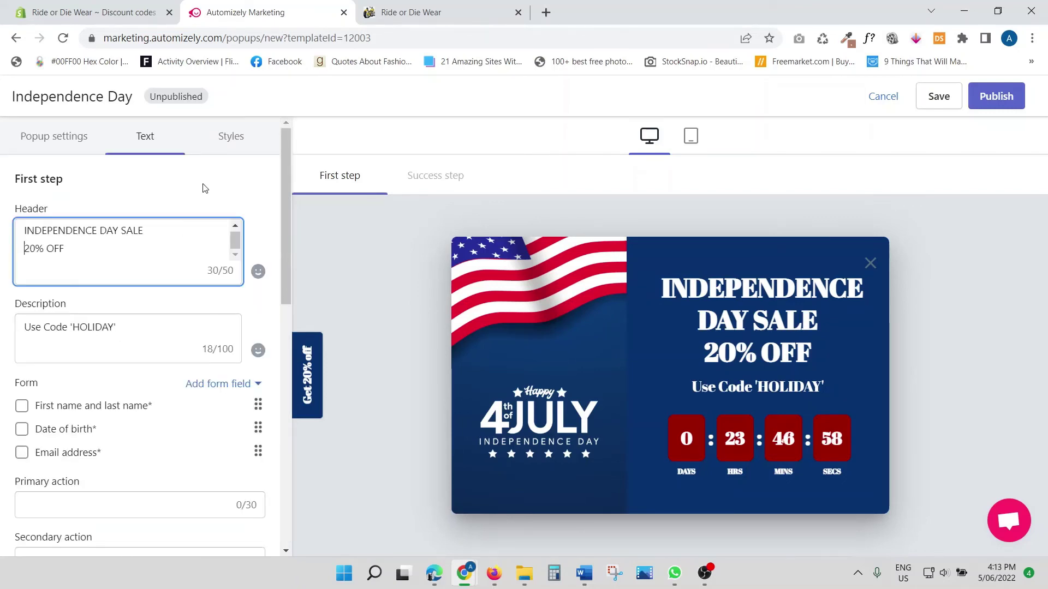
click(236, 143)
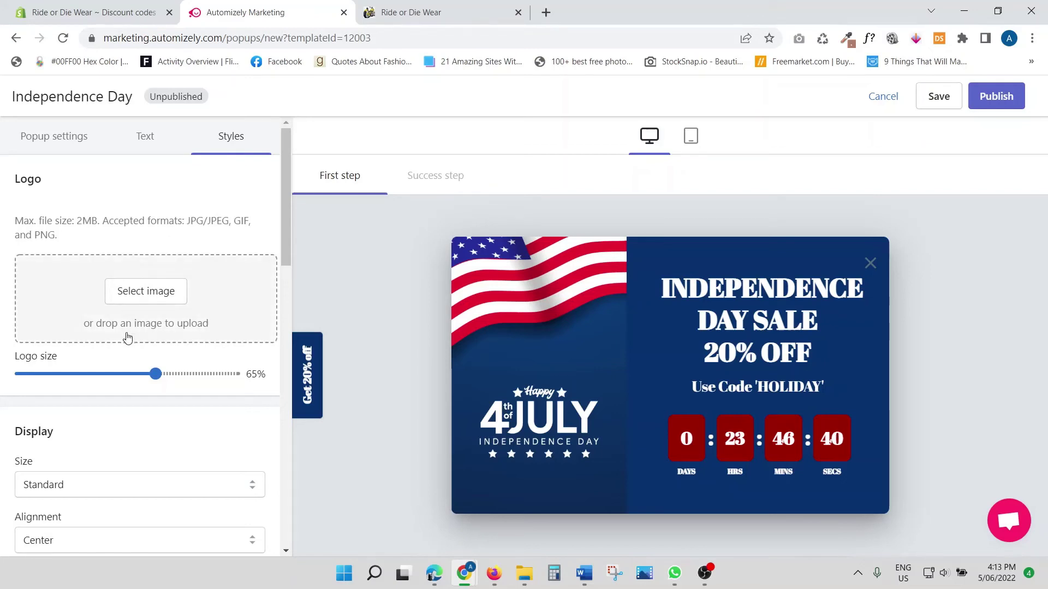
Set the popup's display size to Large
scroll(127, 337, down, 3)
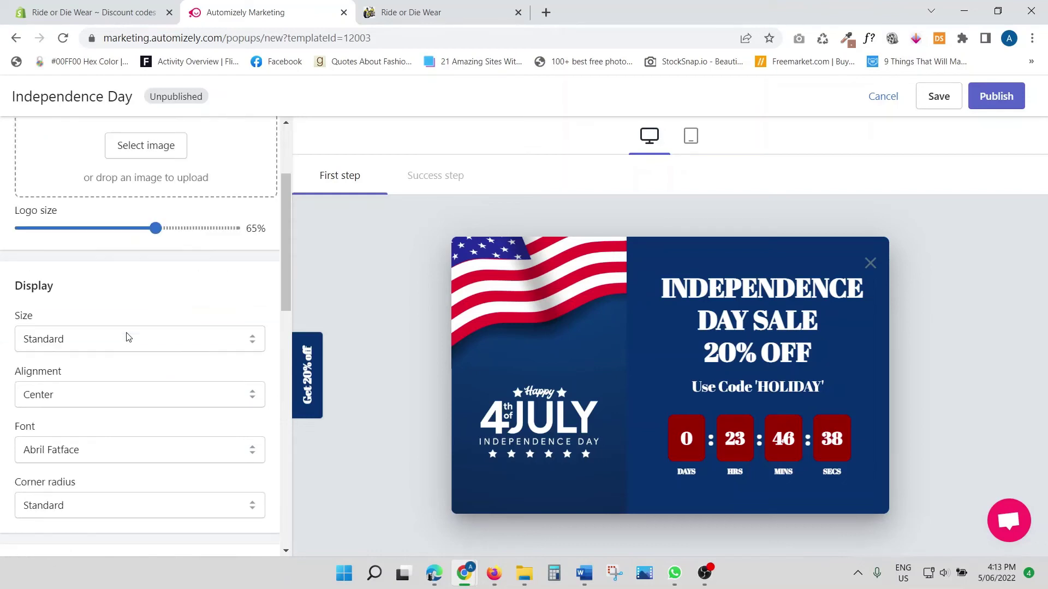
click(59, 340)
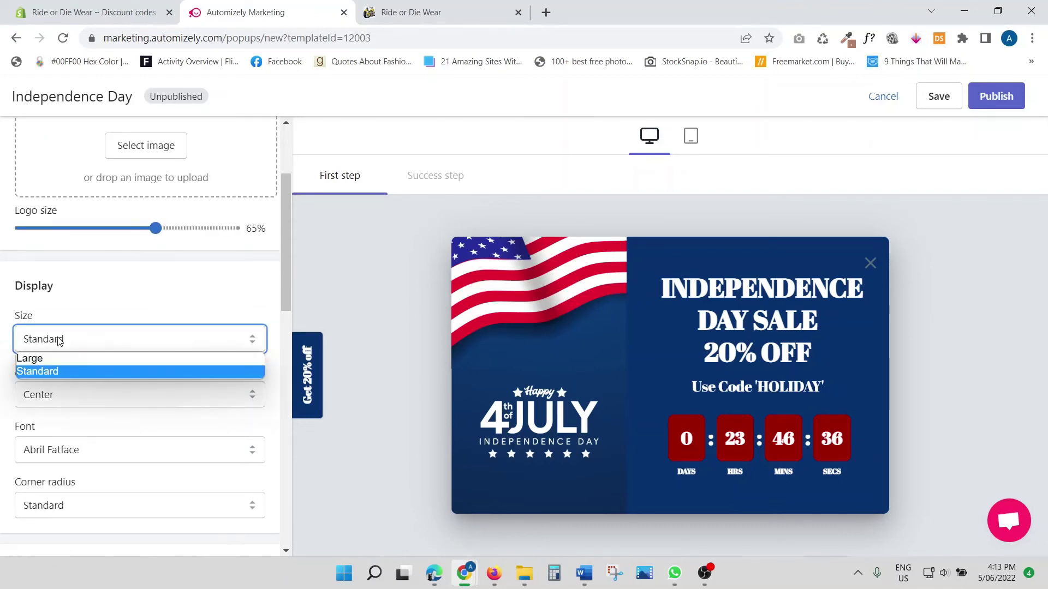
click(49, 359)
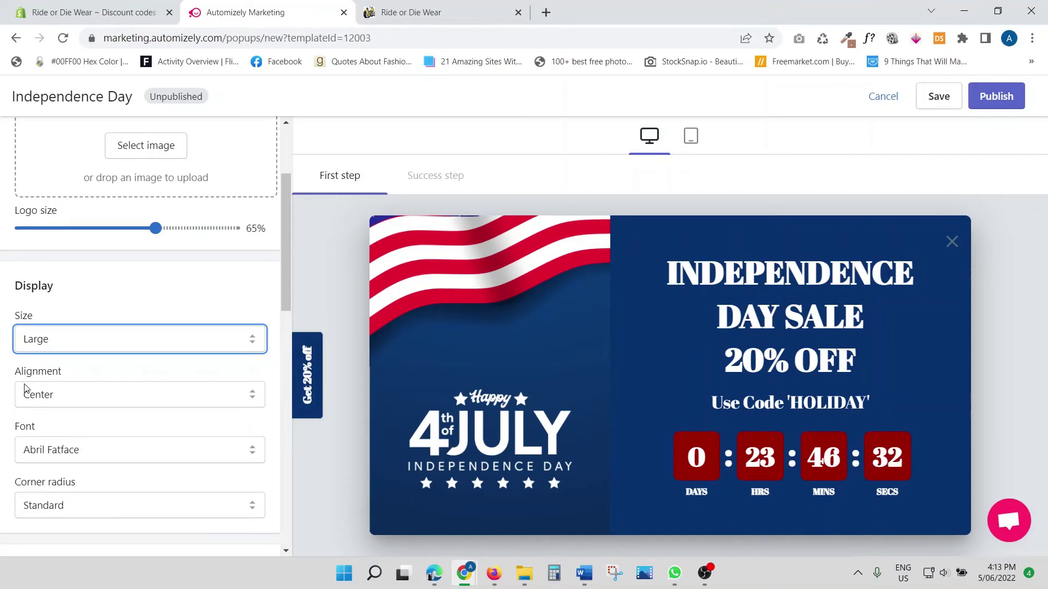
Try Left alignment for the popup's content and return it to Center
mouse_move(464, 573)
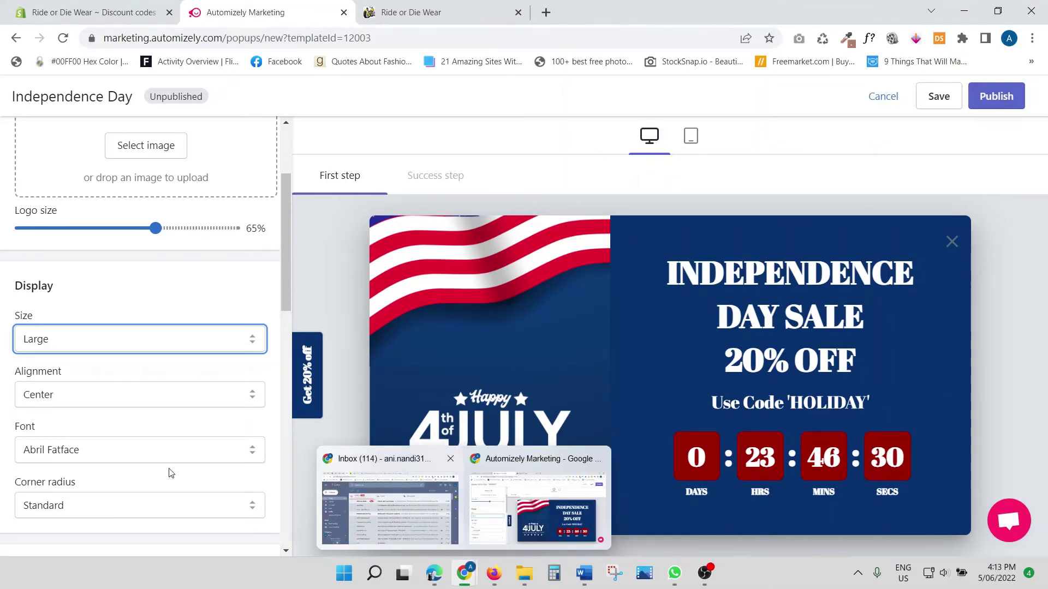
click(57, 395)
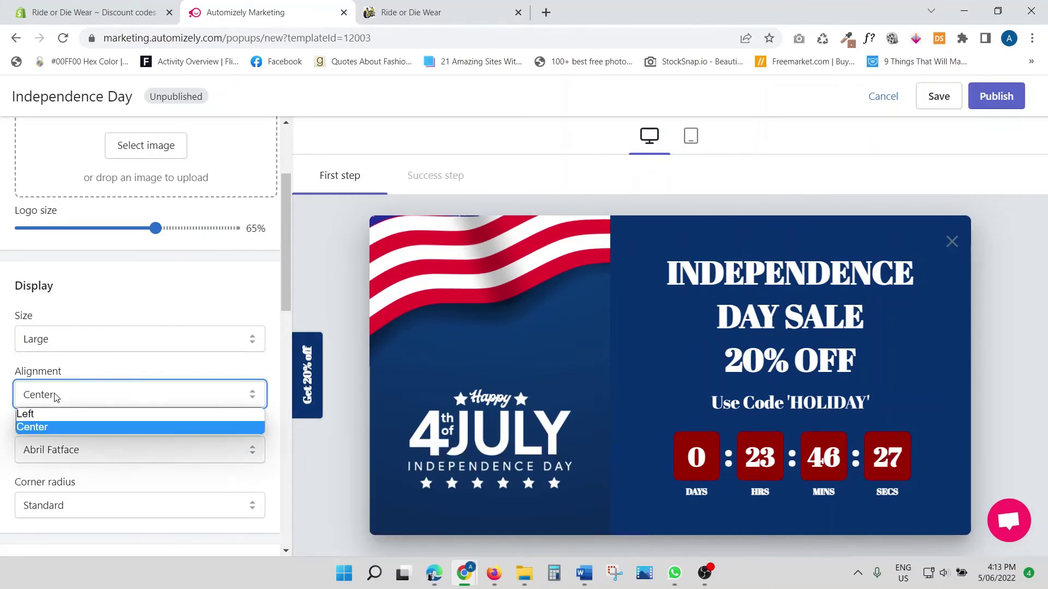
click(52, 399)
click(44, 403)
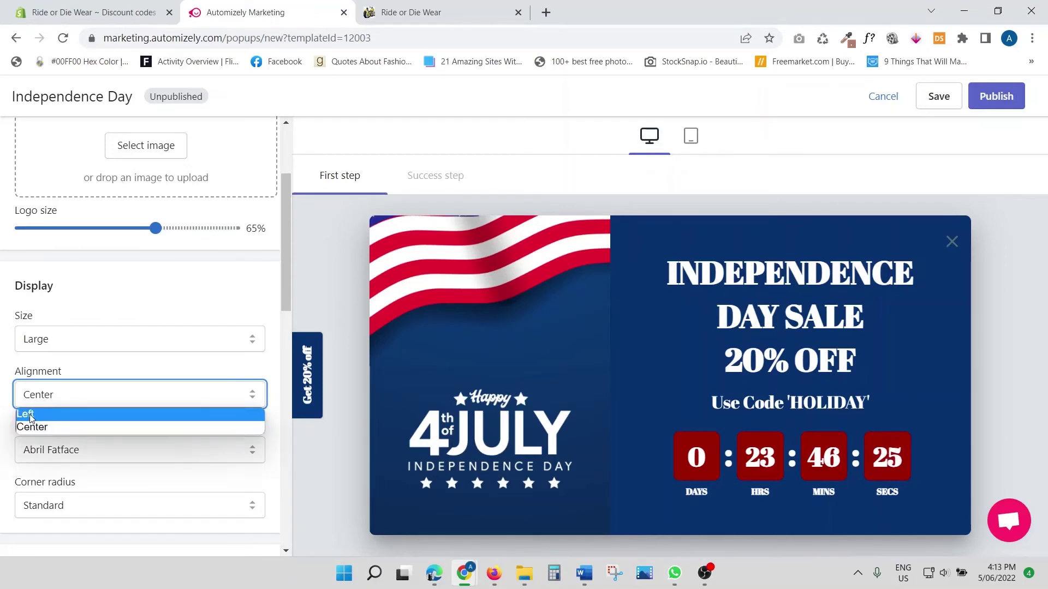
click(29, 414)
click(56, 402)
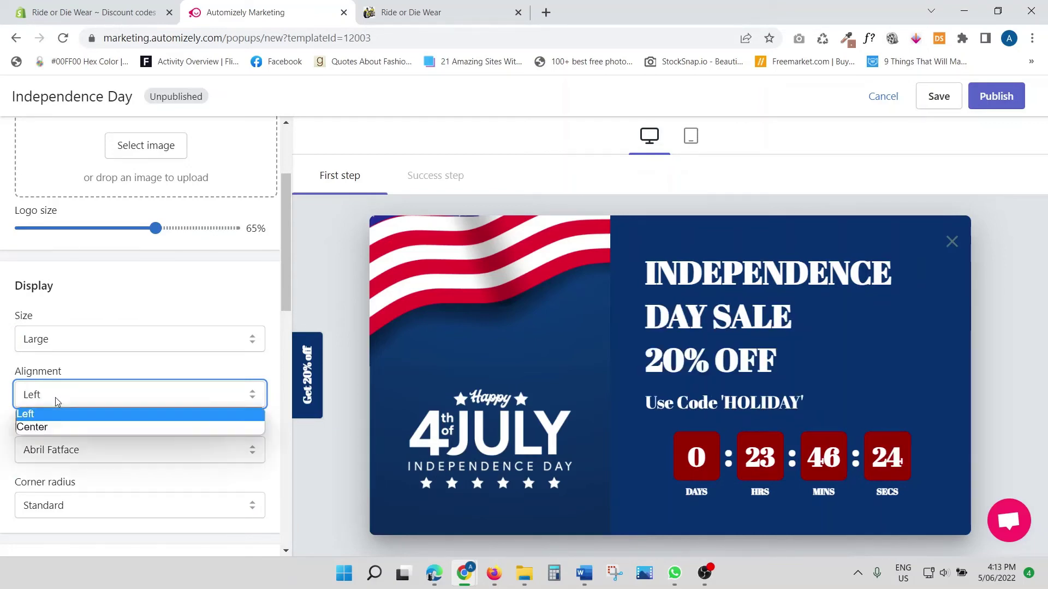
click(37, 425)
Check the popup's available fonts and image alignment options, keeping the current choices
scroll(133, 428, down, 1)
scroll(133, 429, down, 1)
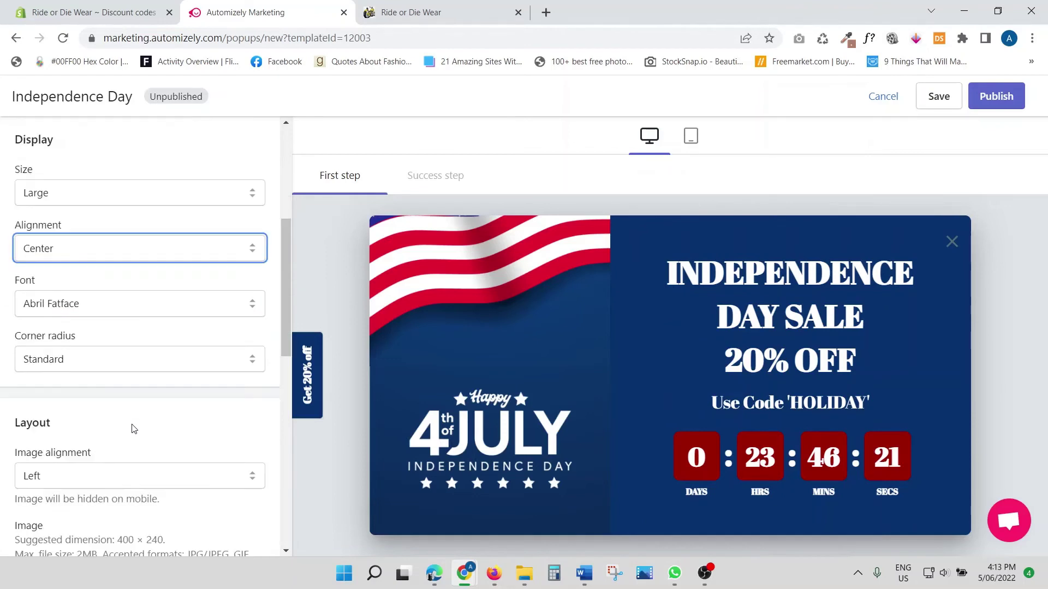
click(86, 307)
click(85, 308)
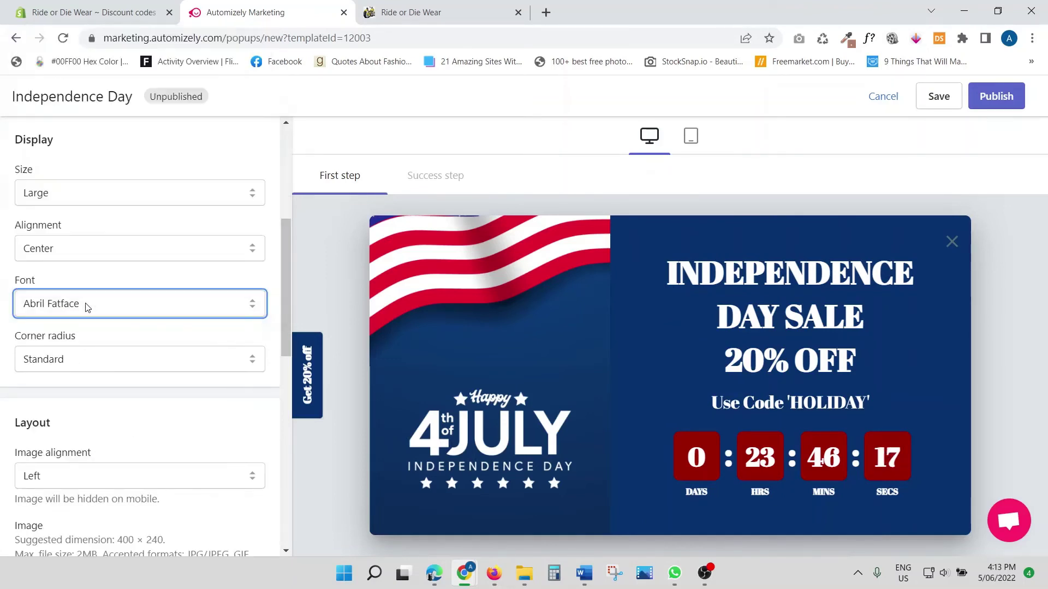
click(85, 307)
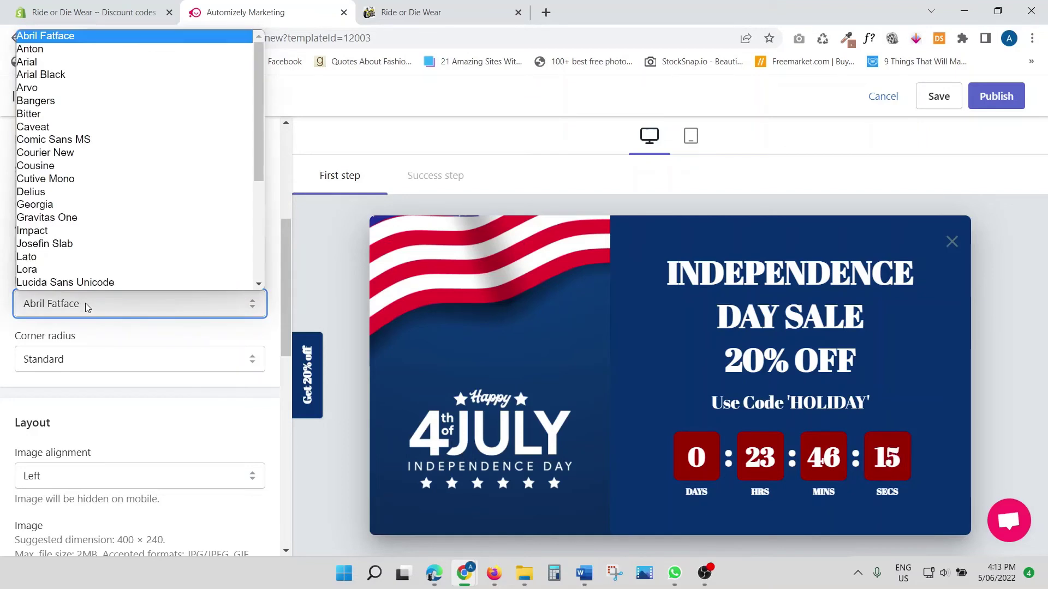
click(354, 92)
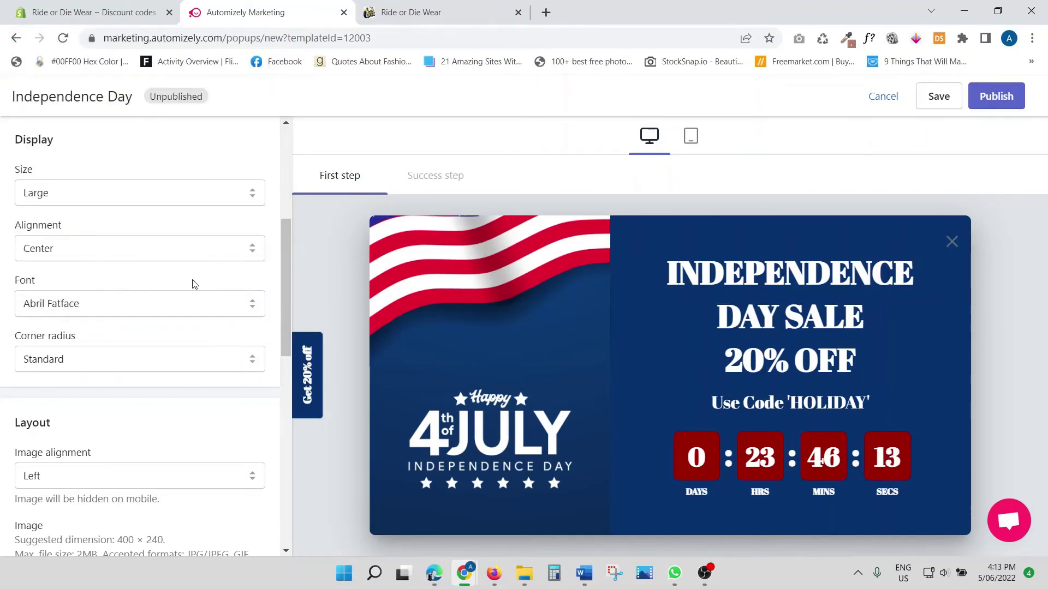
scroll(170, 297, down, 3)
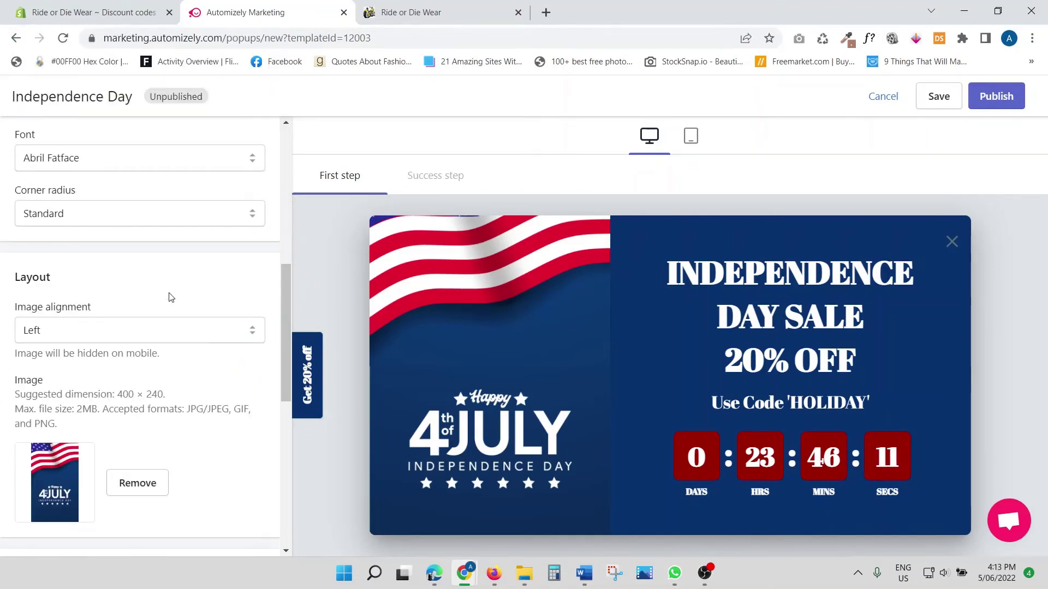
click(66, 332)
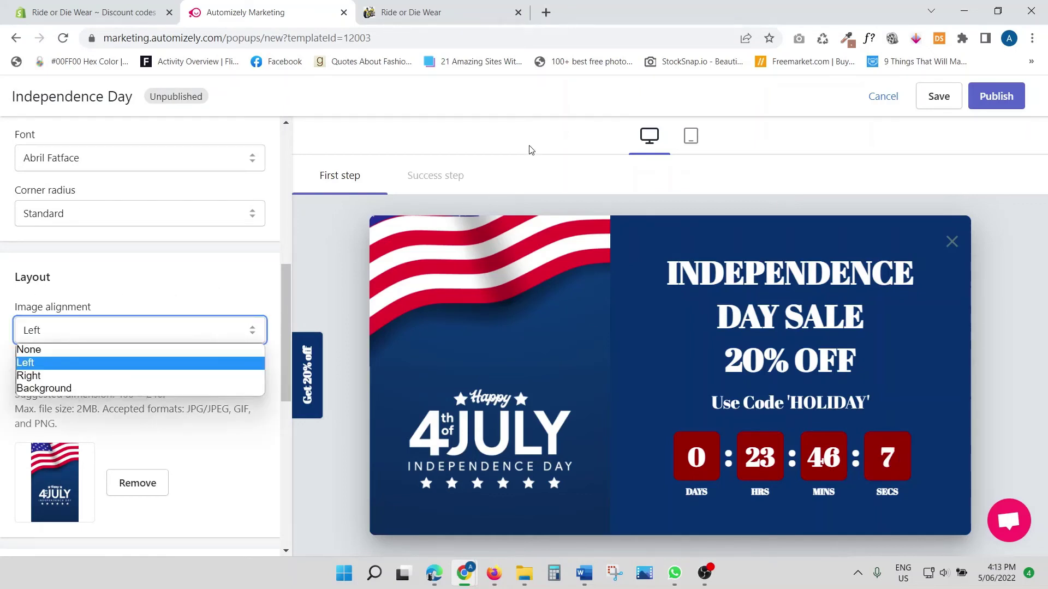
click(516, 141)
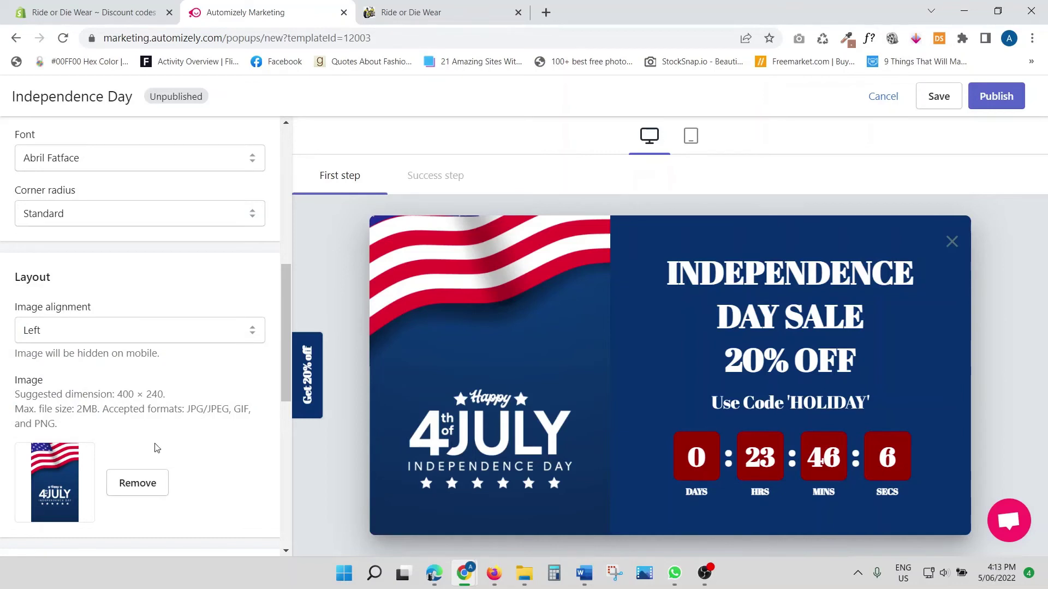
Examine the layout image and the color settings for the popup background, text, actions and sticky tab
scroll(154, 444, down, 1)
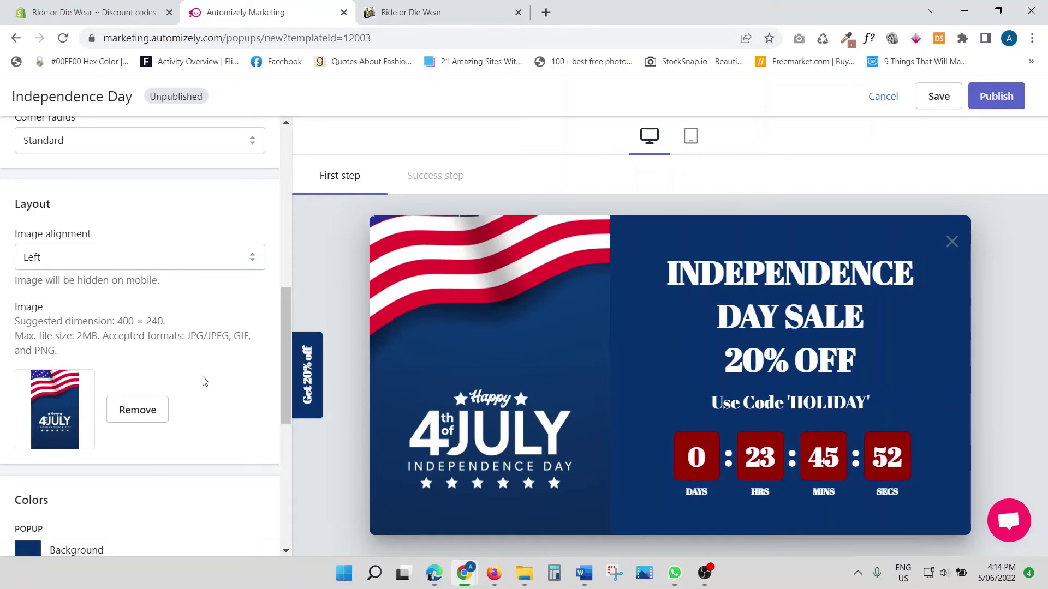
scroll(205, 381, down, 3)
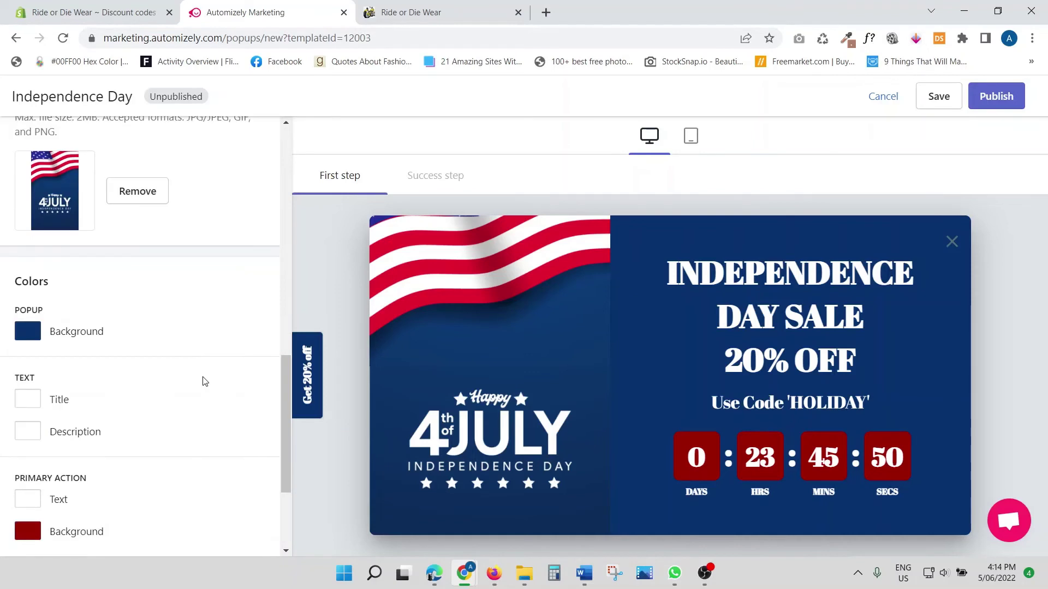
click(36, 336)
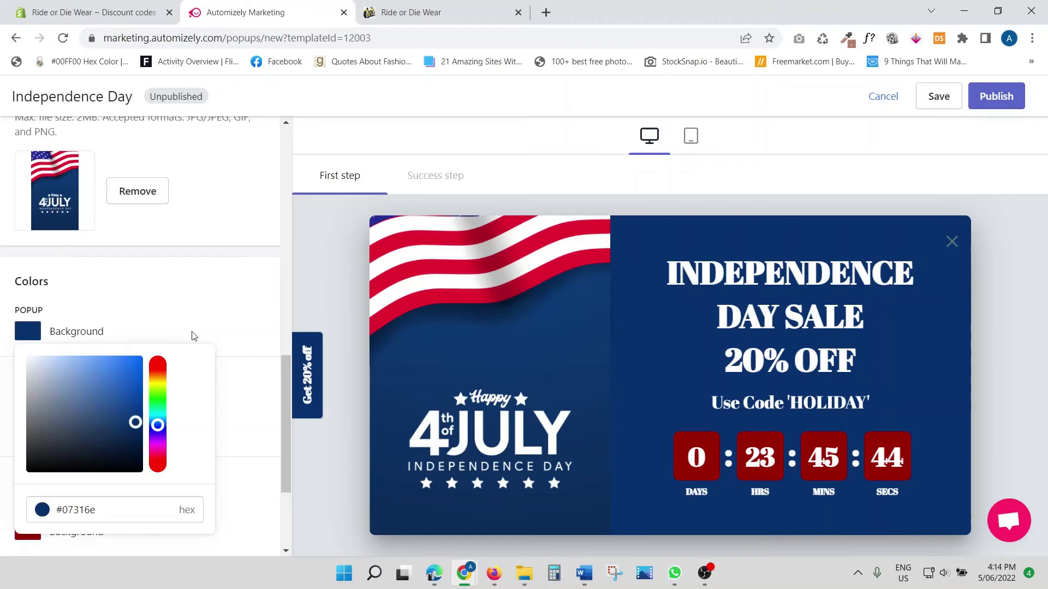
scroll(189, 325, down, 3)
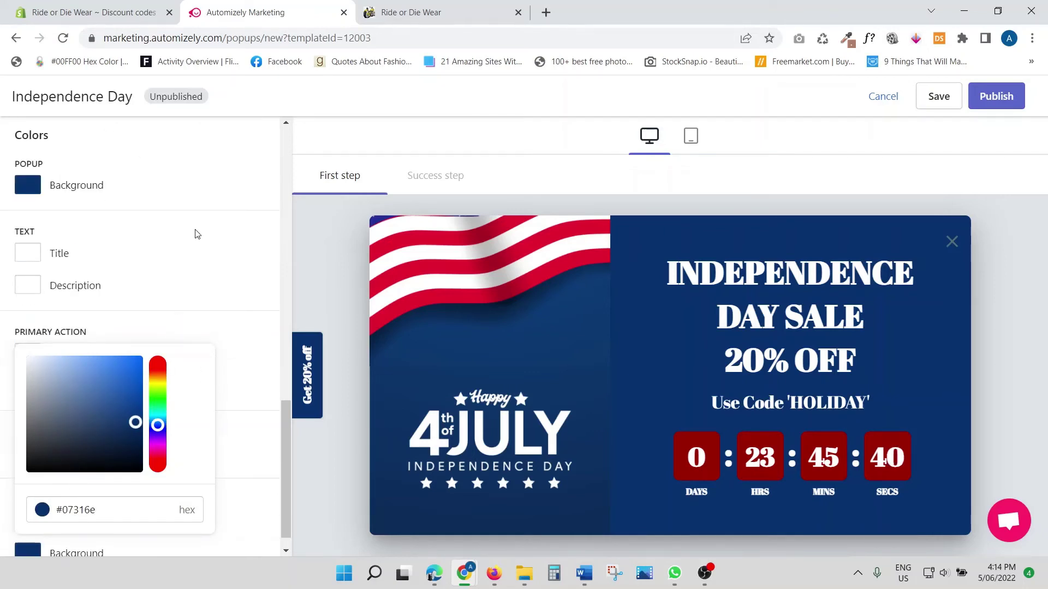
click(336, 104)
scroll(203, 278, down, 1)
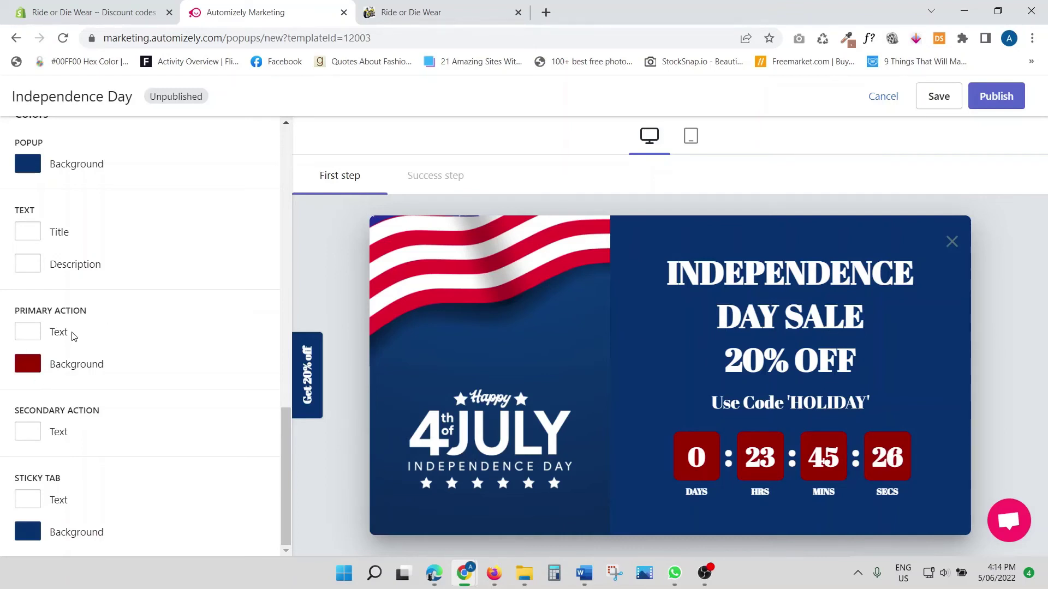
scroll(71, 335, up, 3)
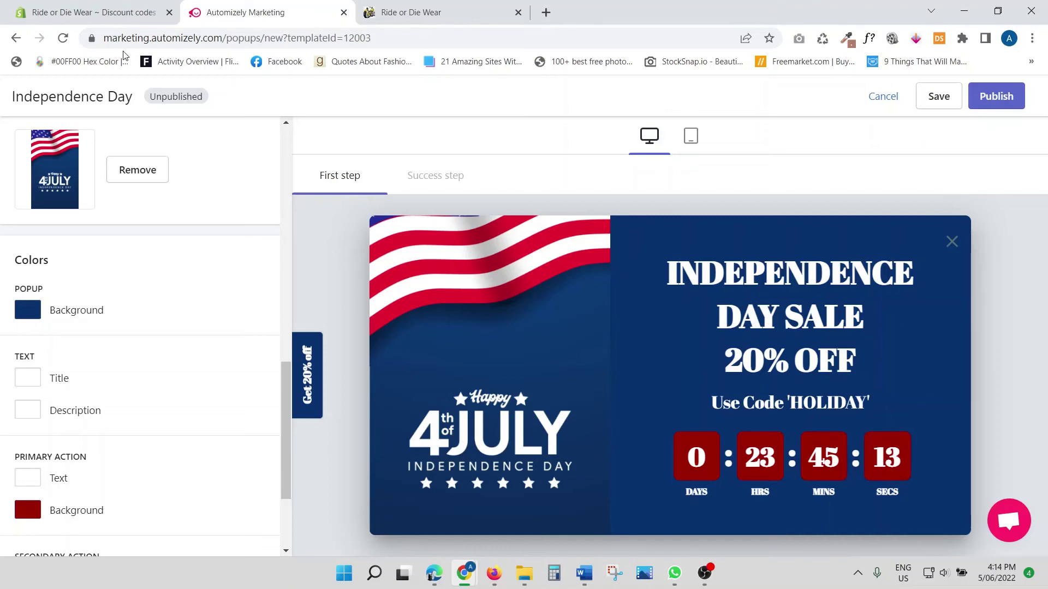
Switch to the Shopify admin, check the HOLIDAY discount code's settings and return to the discounts list
click(122, 17)
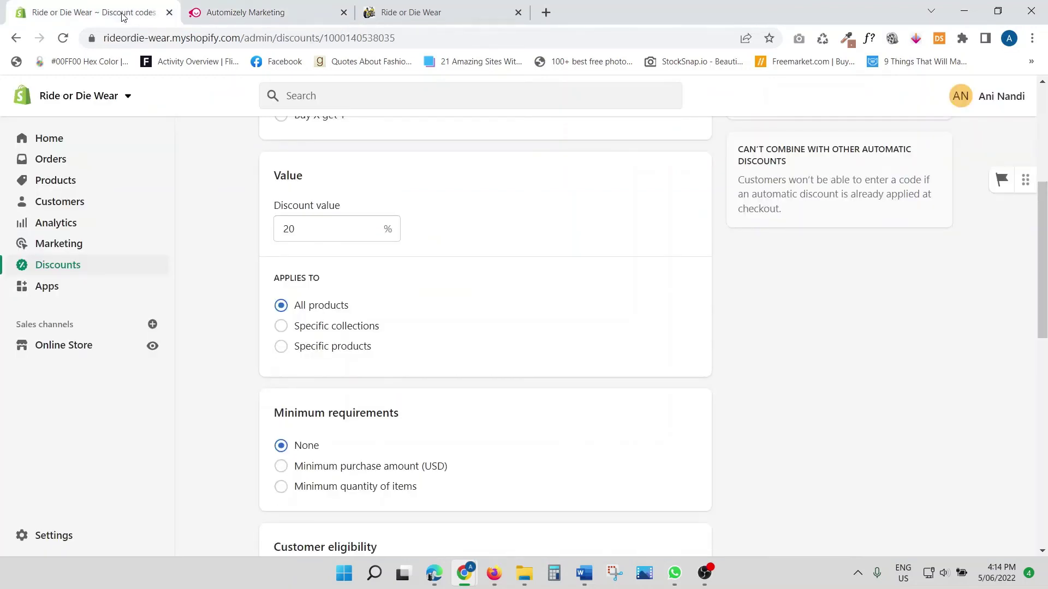
scroll(289, 233, up, 3)
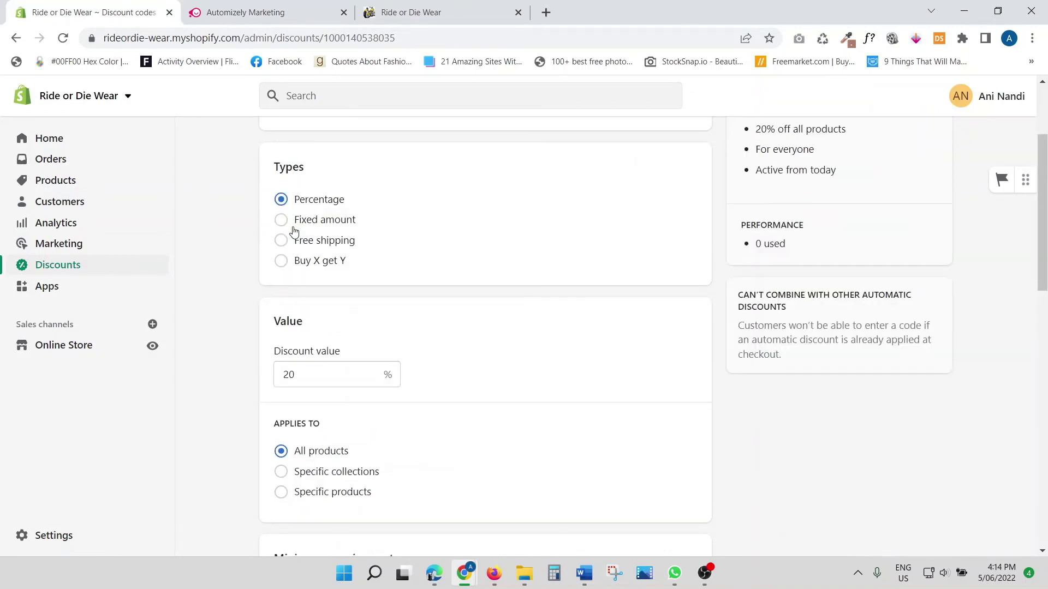
scroll(250, 226, up, 3)
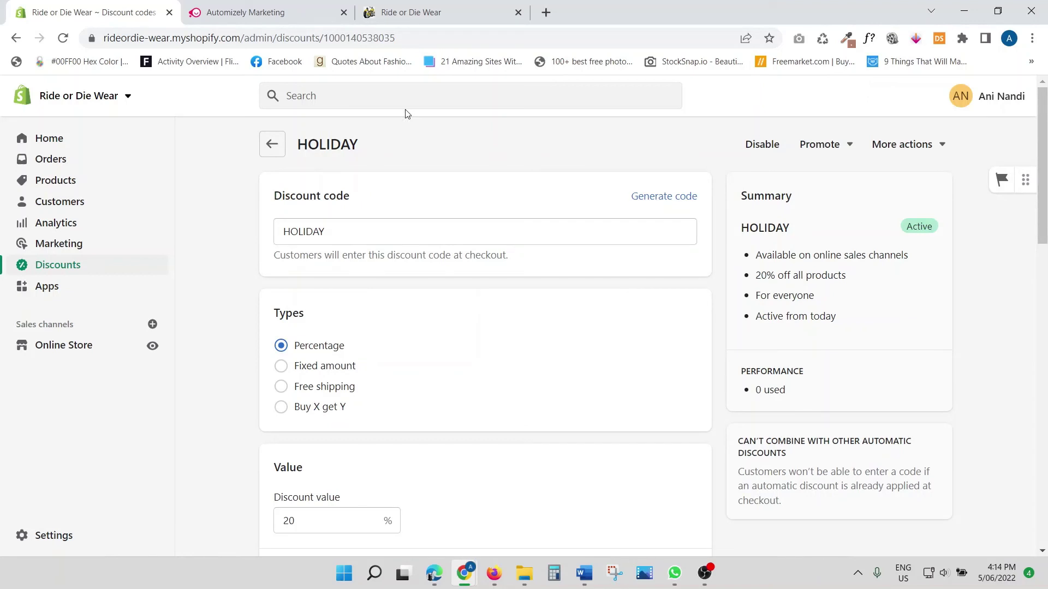
click(263, 152)
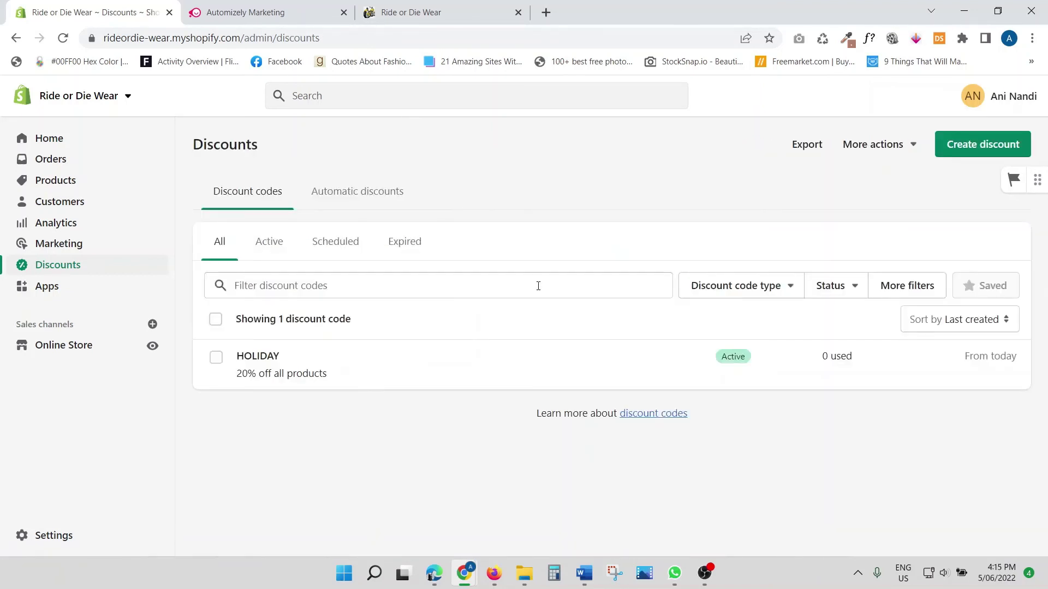
Switch back to Automizely Marketing and publish the Independence Day popup to the site
click(271, 11)
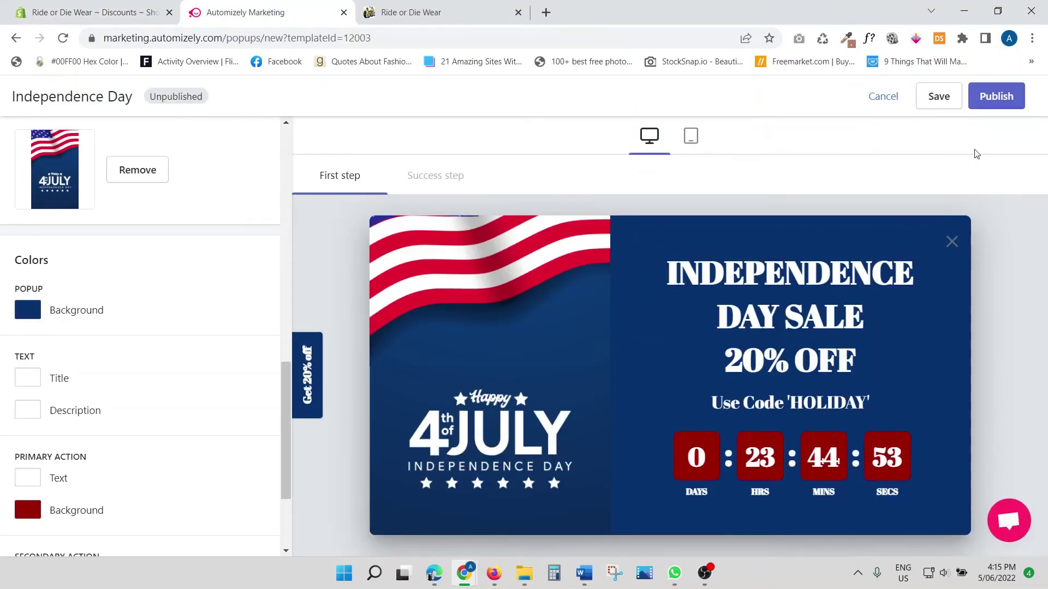
click(1002, 102)
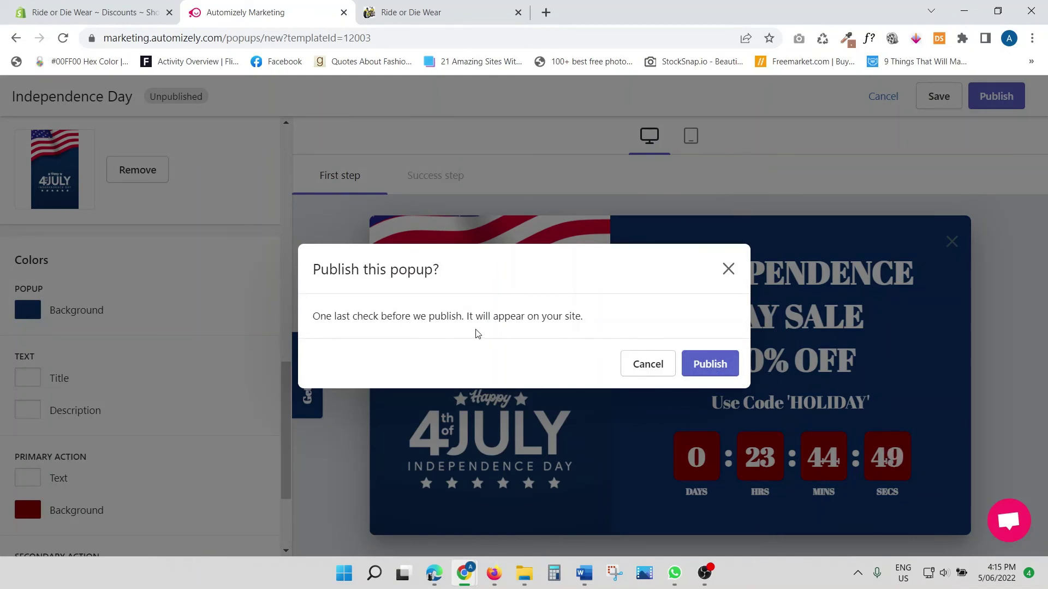
click(721, 370)
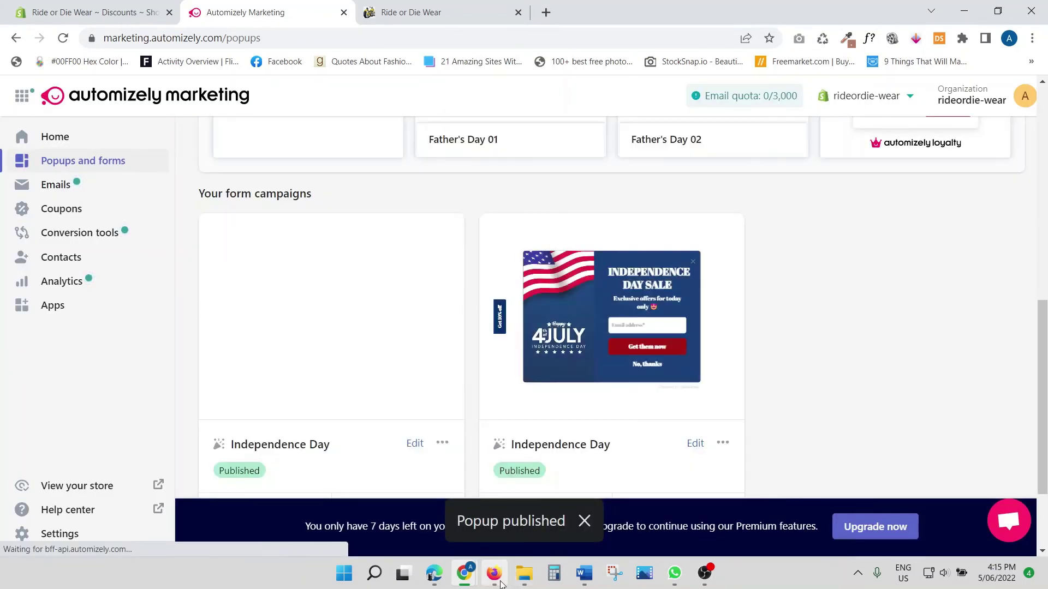
Unpublish the other Independence Day popup, the one with the email address form
mouse_move(498, 582)
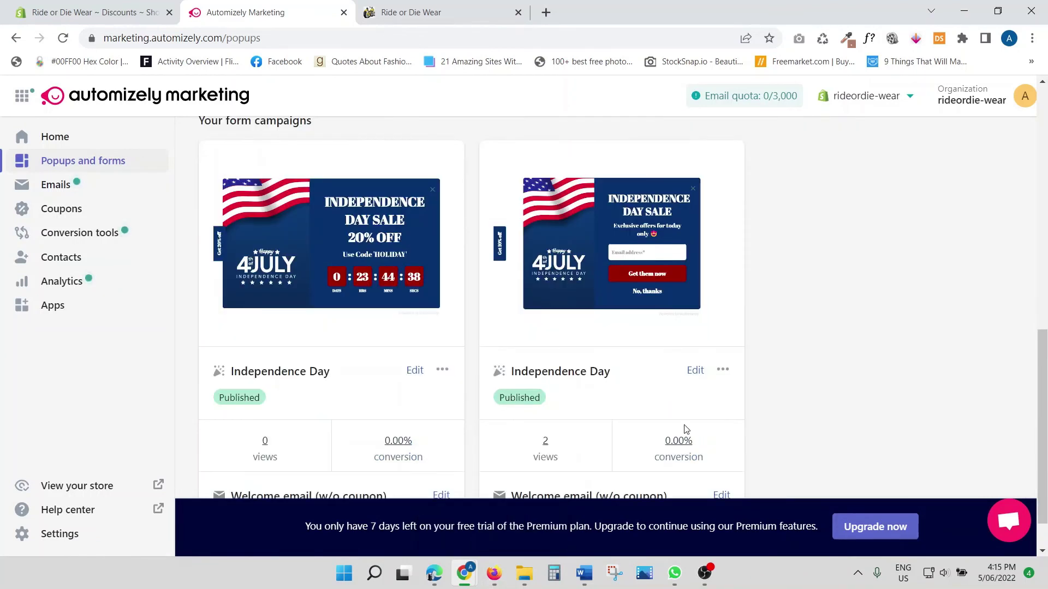
click(723, 370)
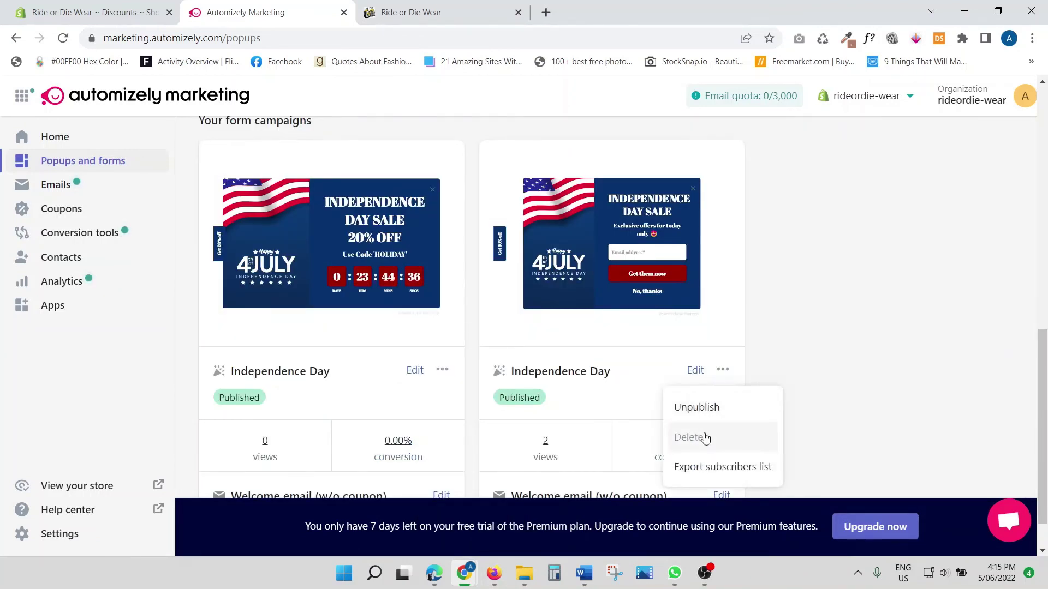
click(675, 417)
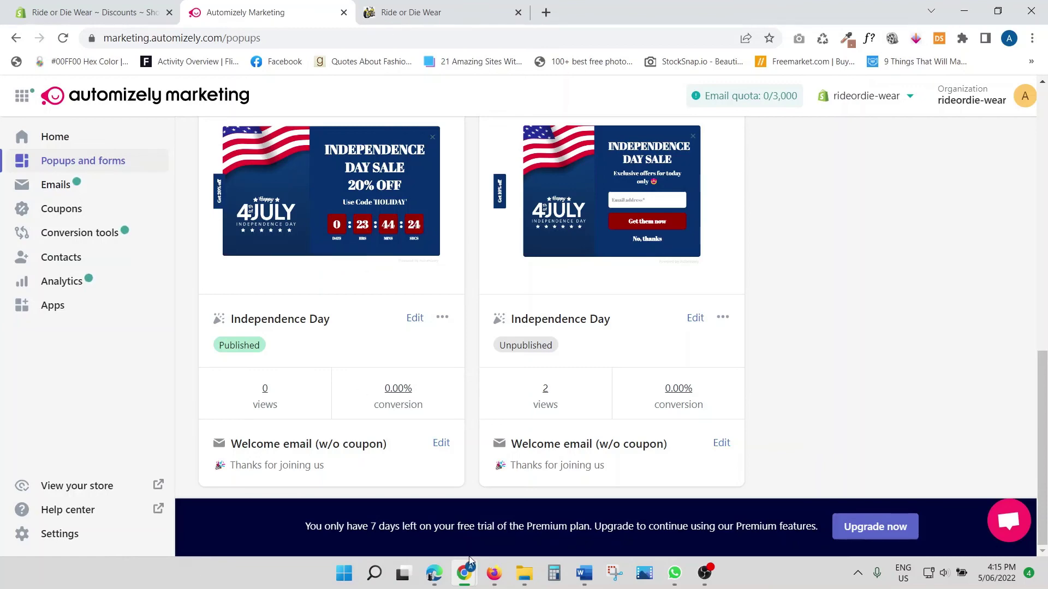
Switch to Firefox, replace the old store tab with a new one and load rideordiewear.com
click(492, 573)
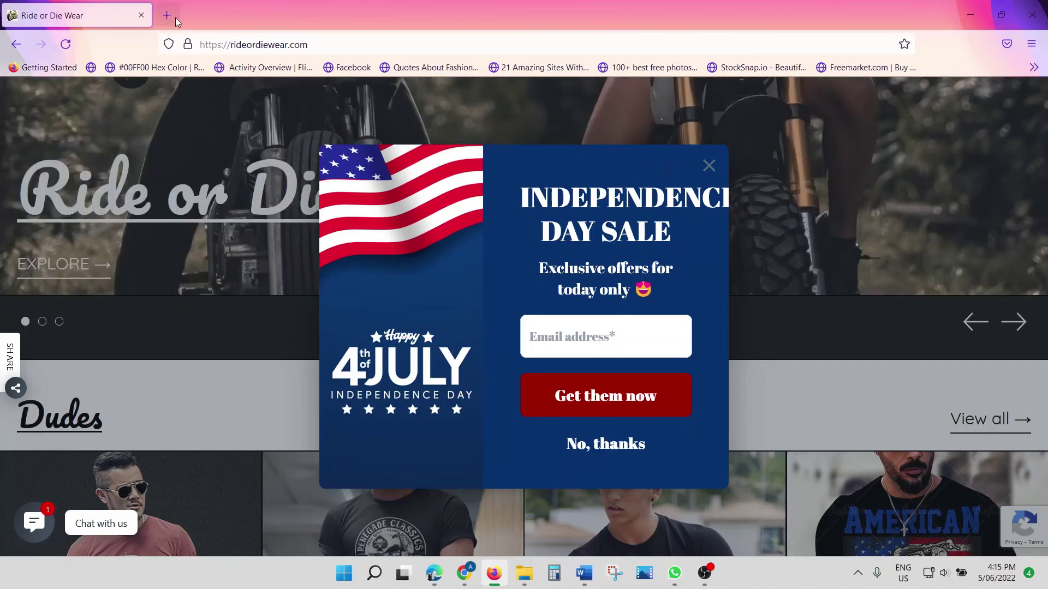
click(167, 15)
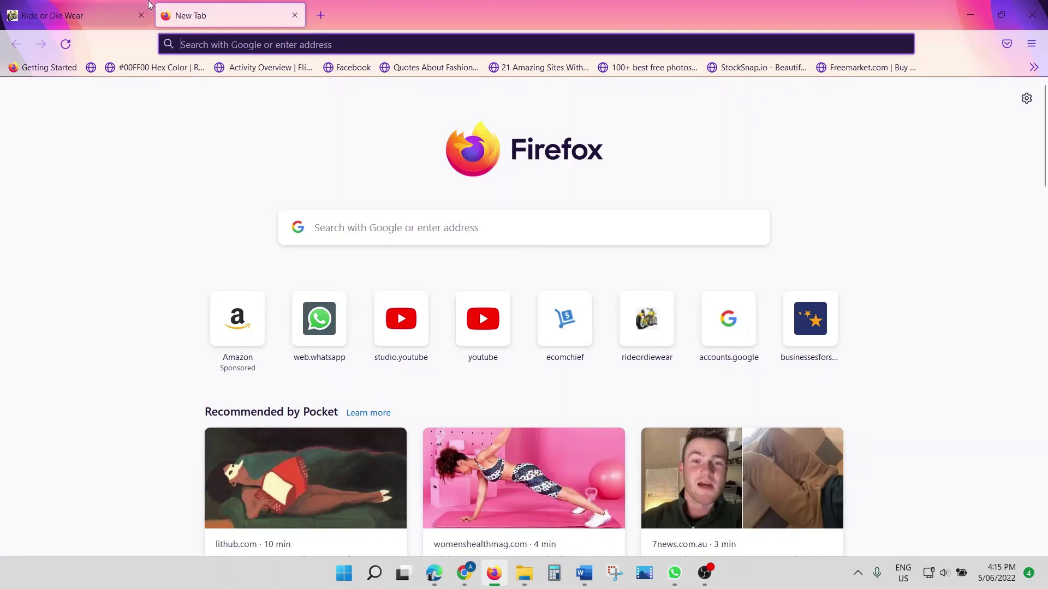
click(141, 16)
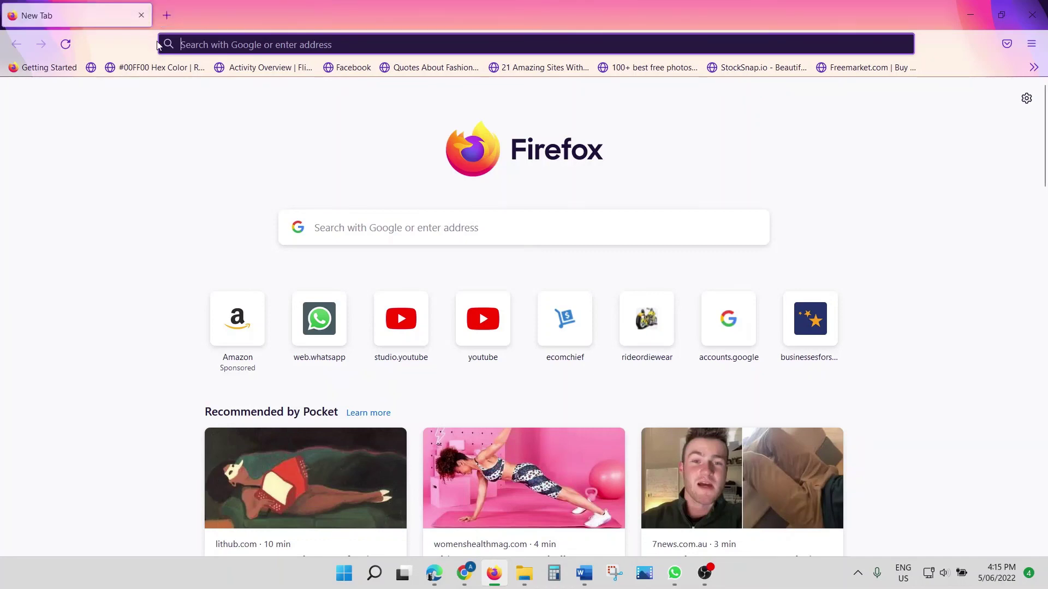
text(RIdeordiewear.com/)
key(Return)
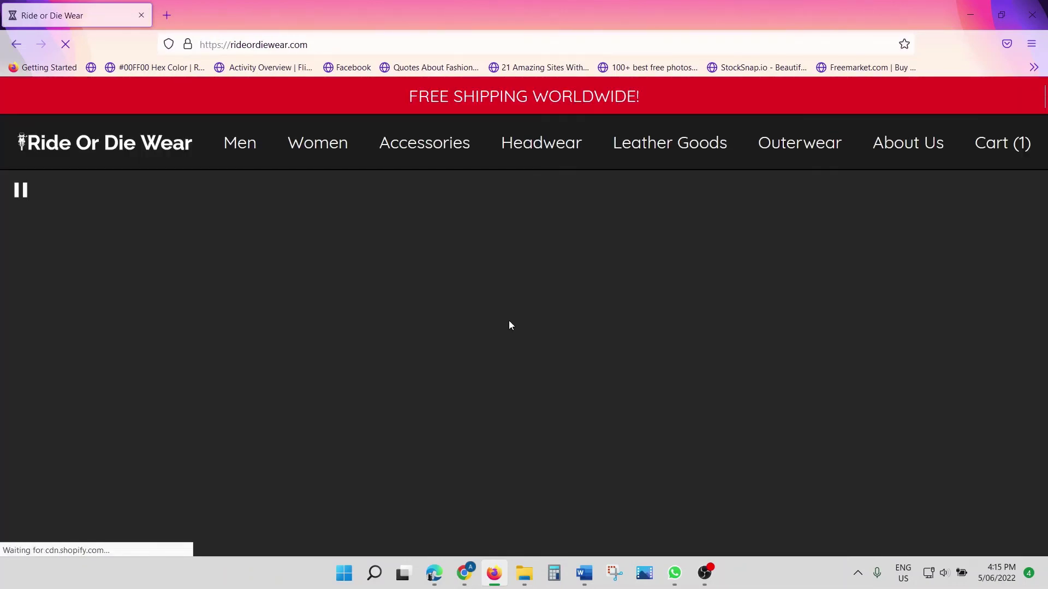
Browse down the storefront to check the live popup, highlight its HOLIDAY code and dismiss the Krisp notification
scroll(509, 320, down, 2)
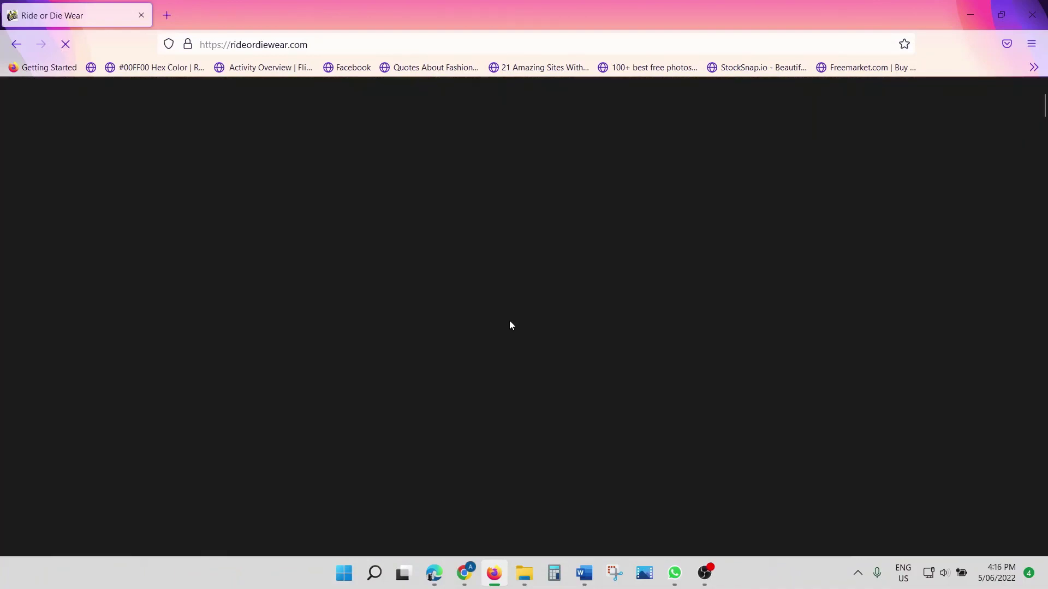
scroll(510, 324, down, 10)
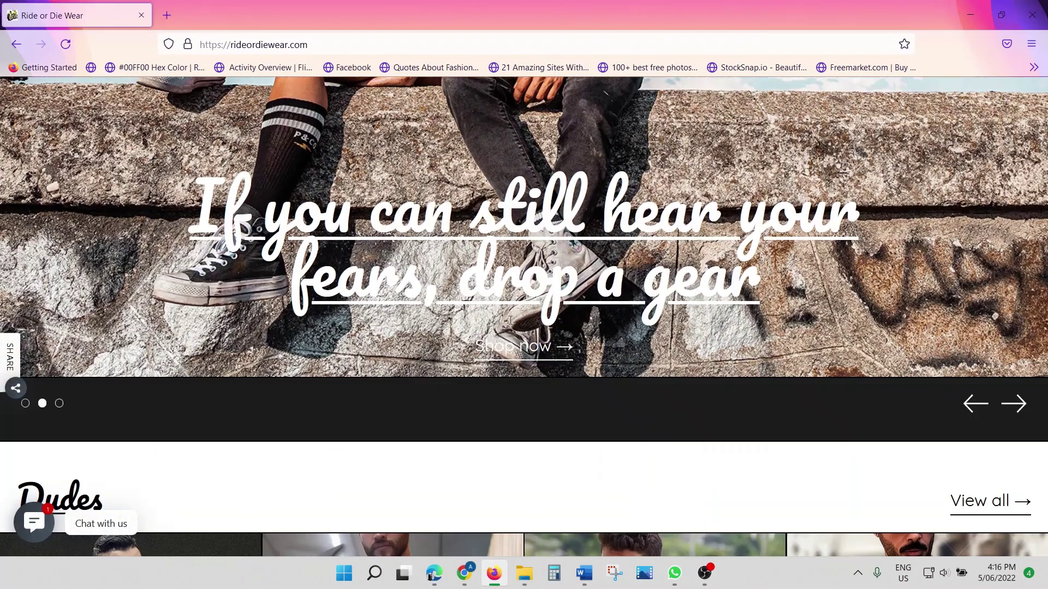
scroll(511, 324, down, 3)
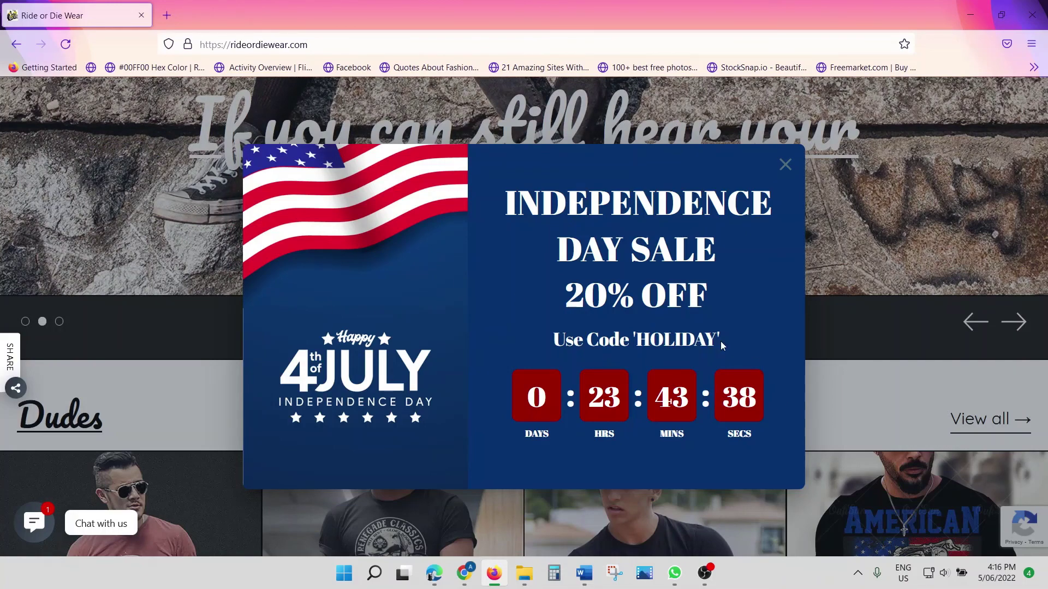
drag(721, 343, 642, 335)
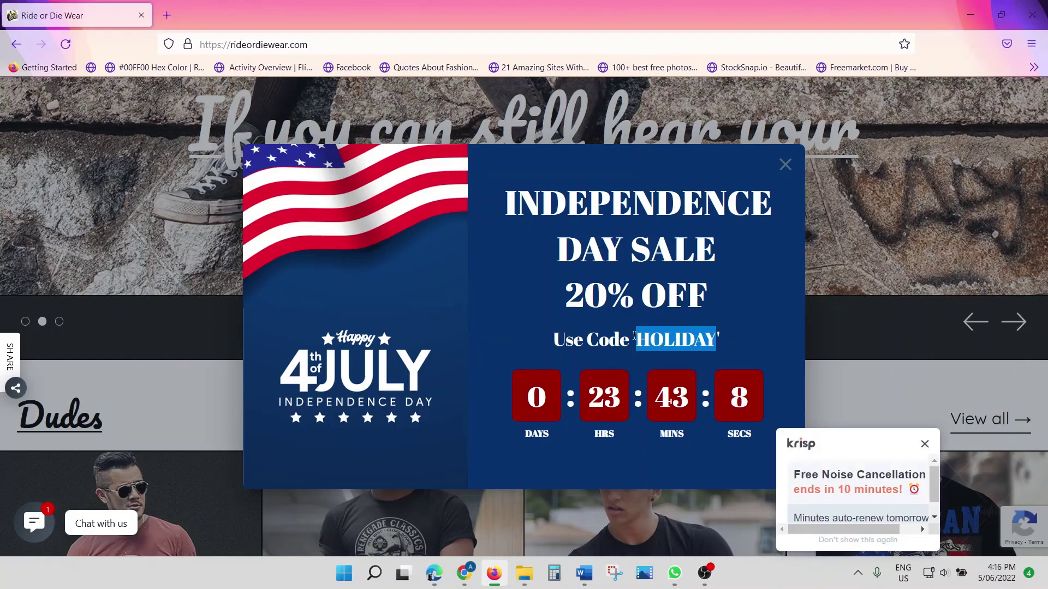
click(924, 444)
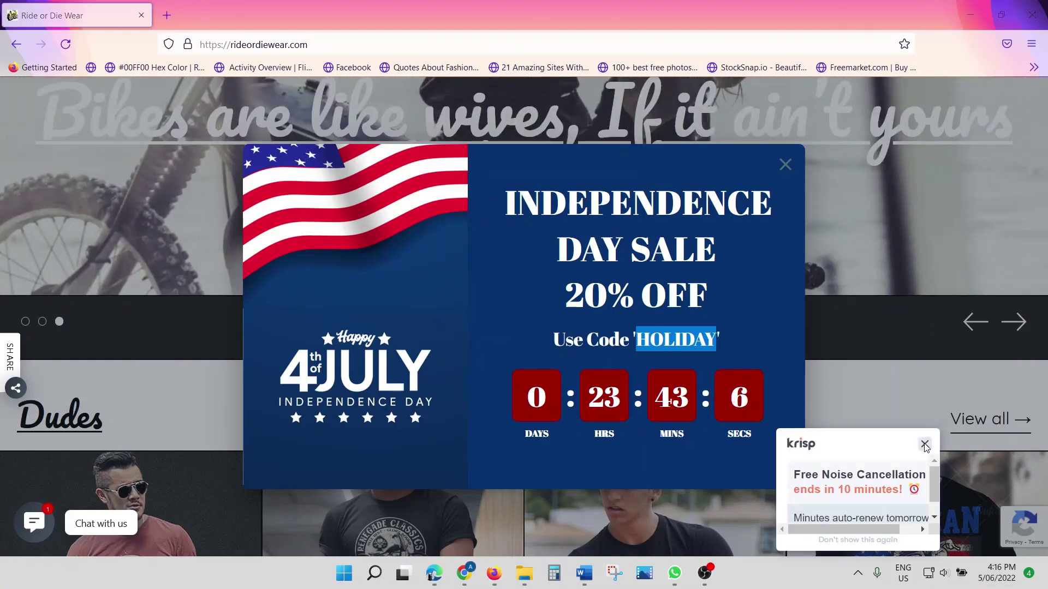